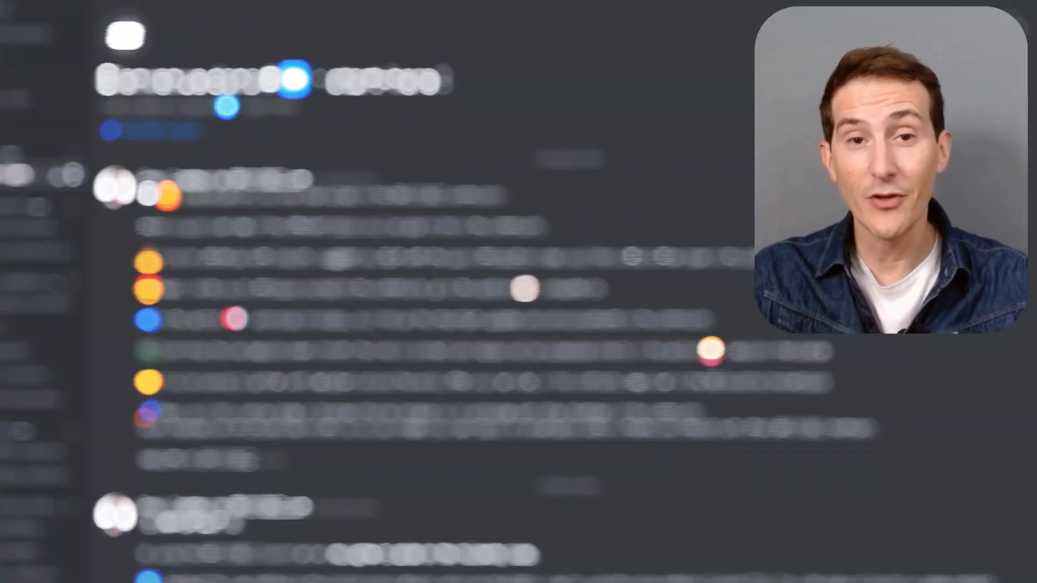
scroll(453, 270, down, 6)
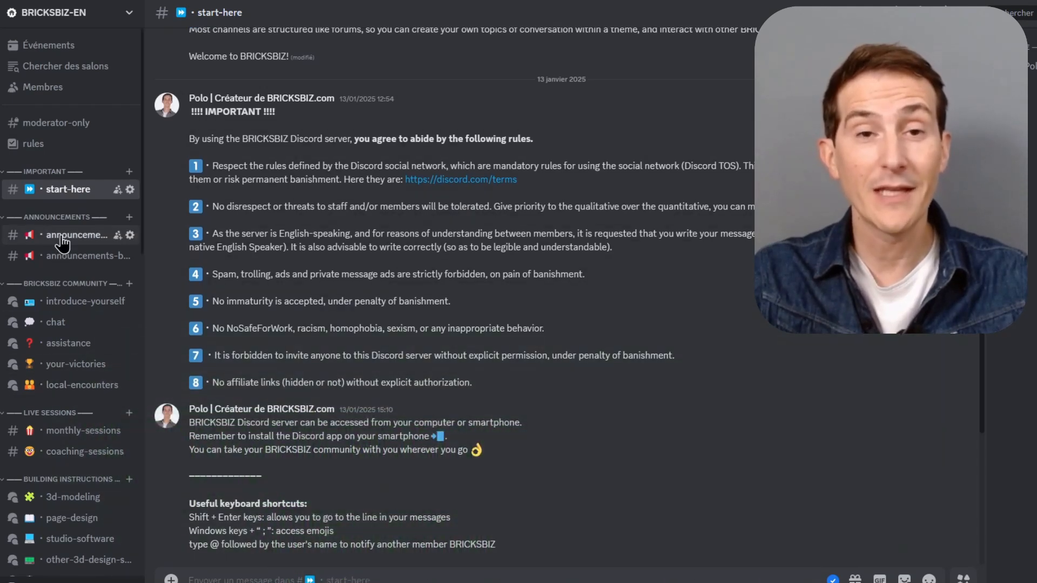
click(61, 238)
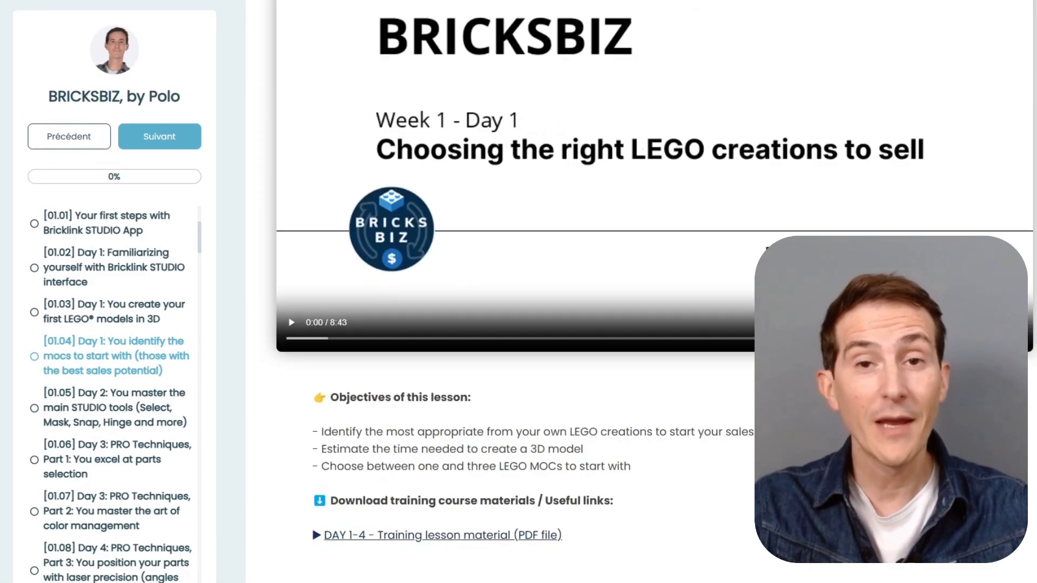
scroll(621, 291, down, 8)
scroll(519, 291, down, 6)
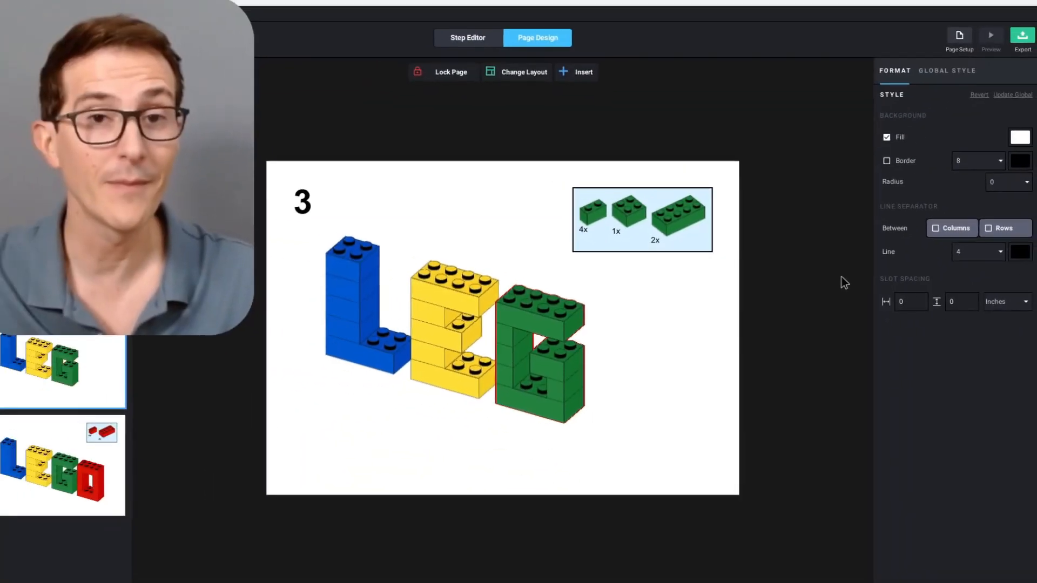
Step: Open the page setup and look through the available page size presets
click(959, 47)
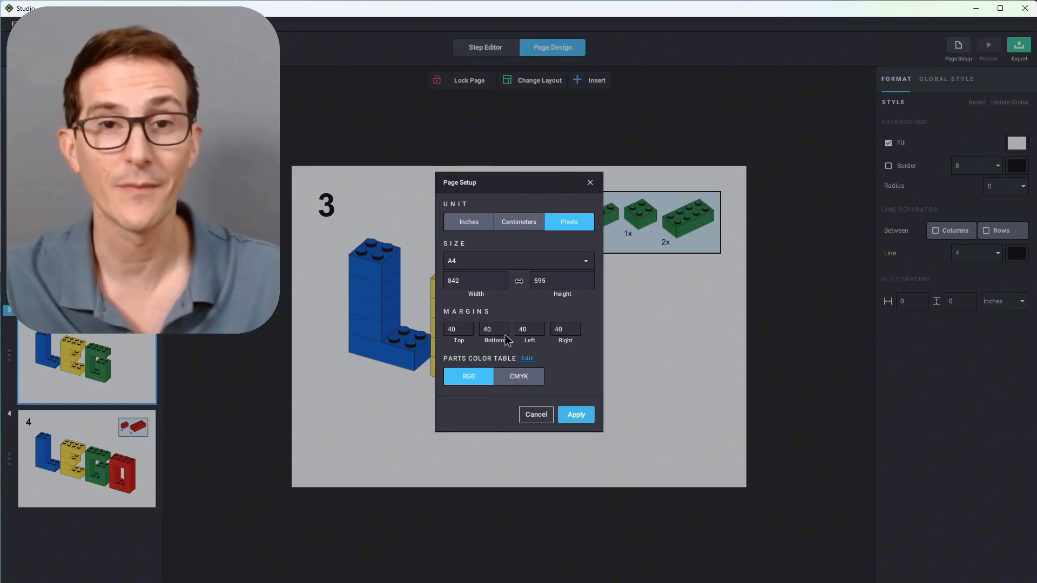
click(588, 261)
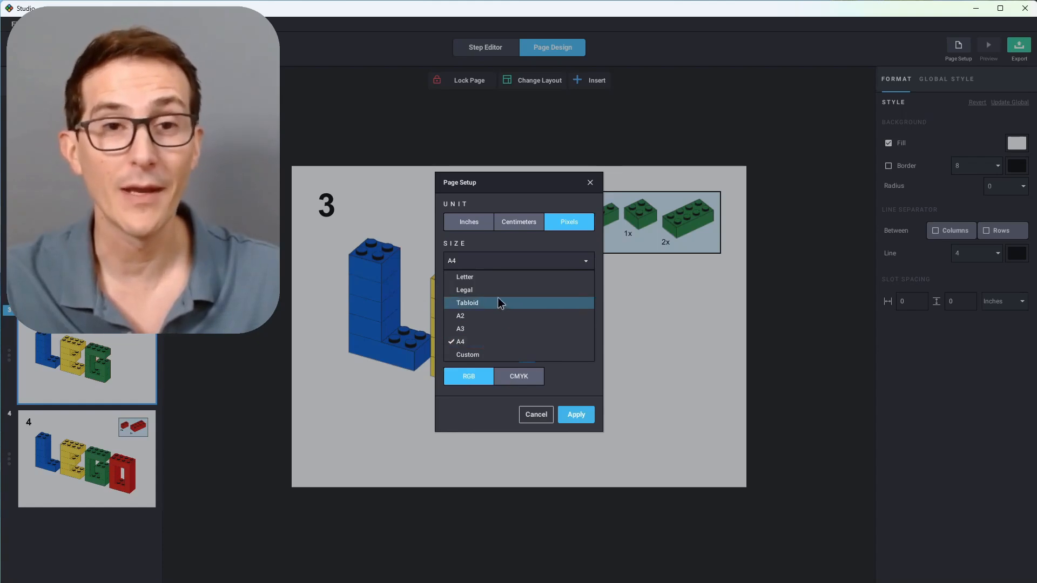
click(582, 246)
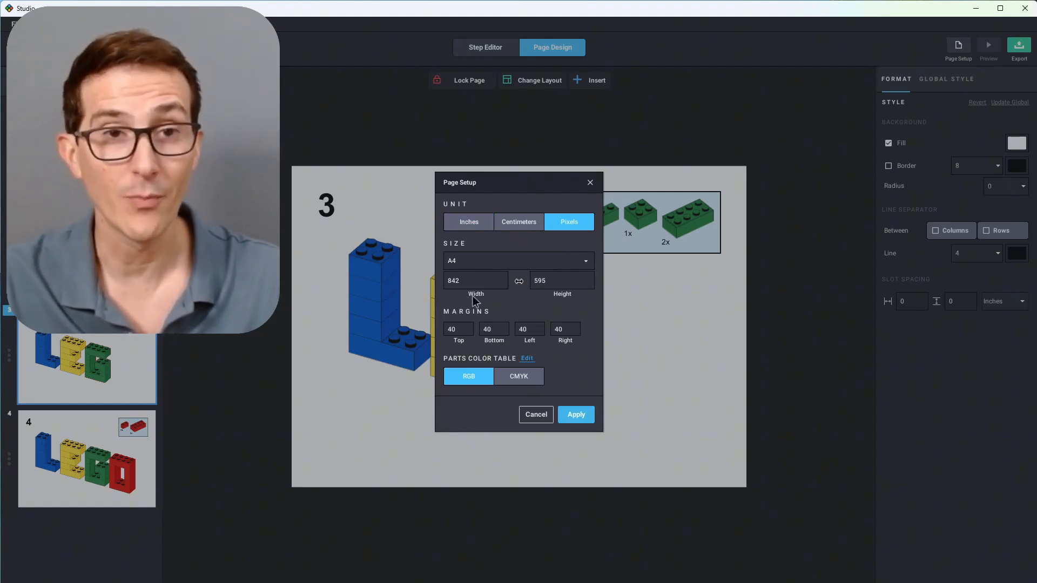
Step: Examine the page's width, height, margin and unit settings in the page setup
double_click(457, 280)
text(842)
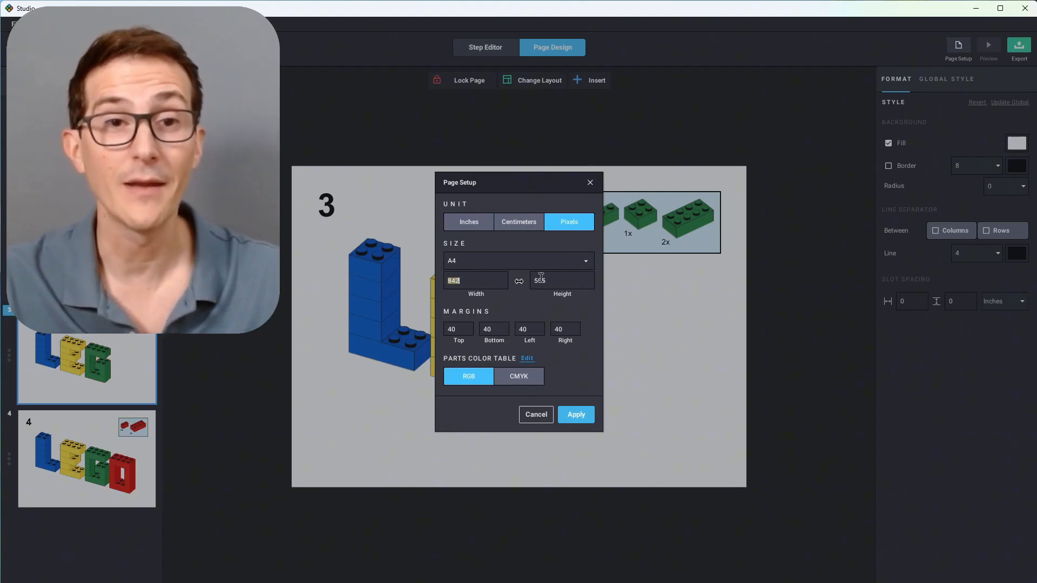
key(Tab)
click(473, 328)
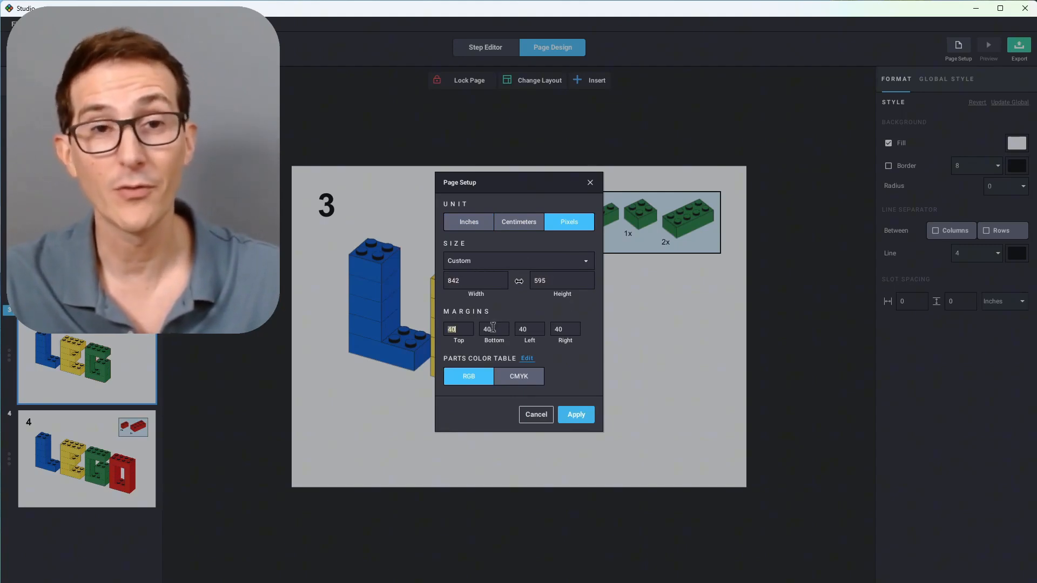
click(512, 327)
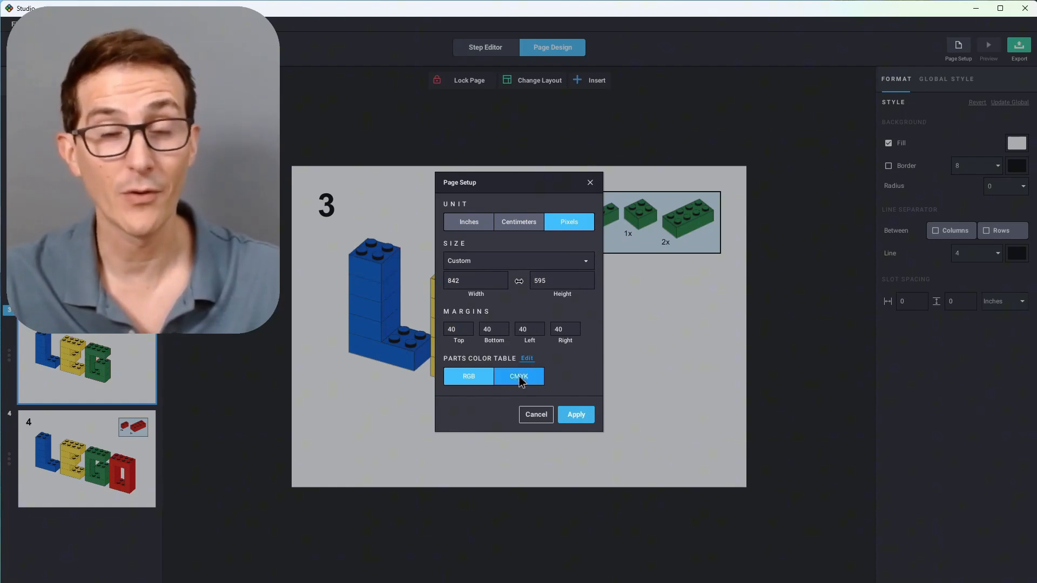
click(477, 222)
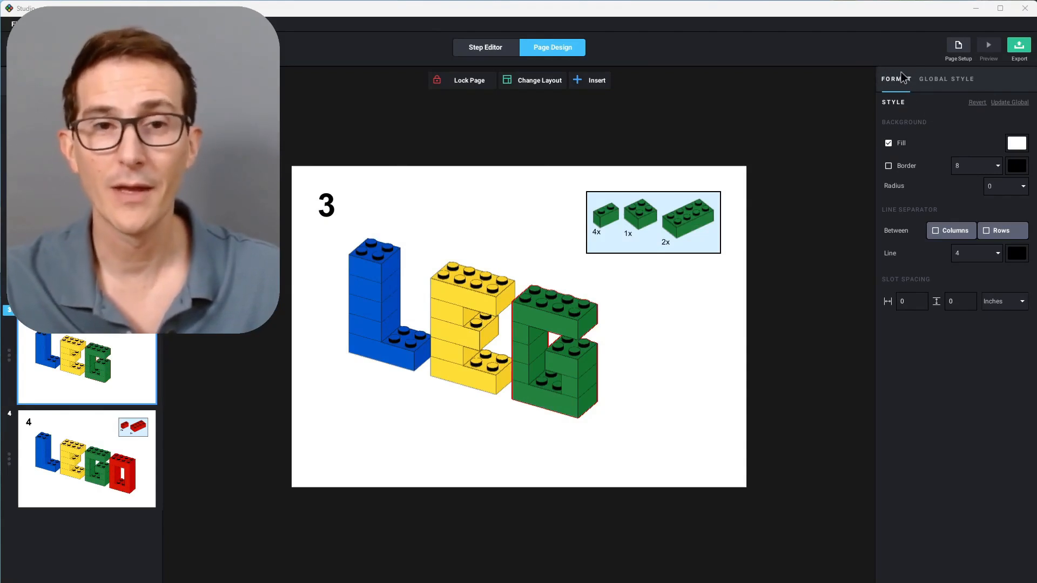
Step: Save the global style settings as a new custom style named UNIQUE STYLE
click(946, 78)
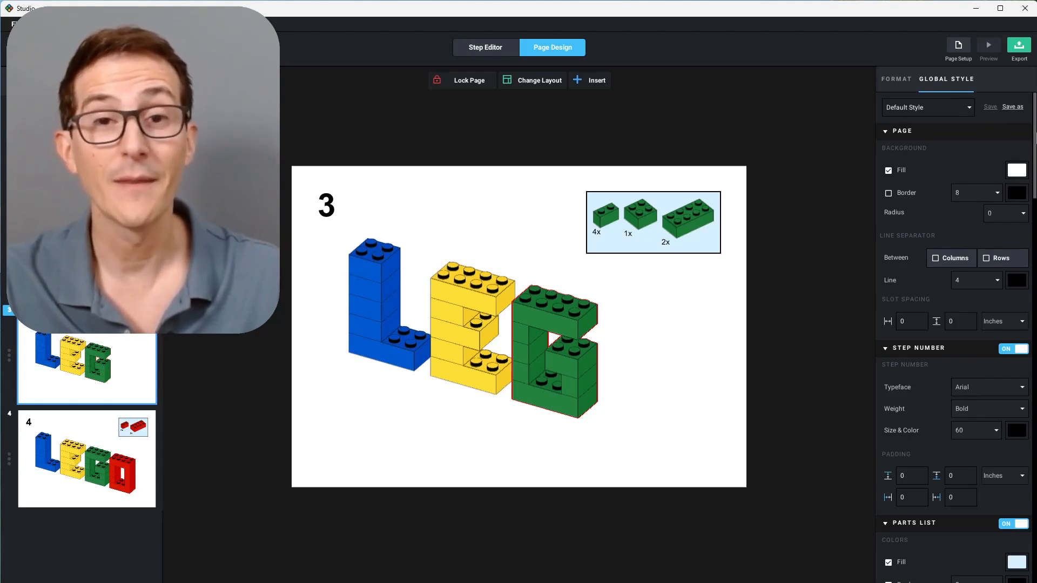
drag(1034, 138, 1022, 116)
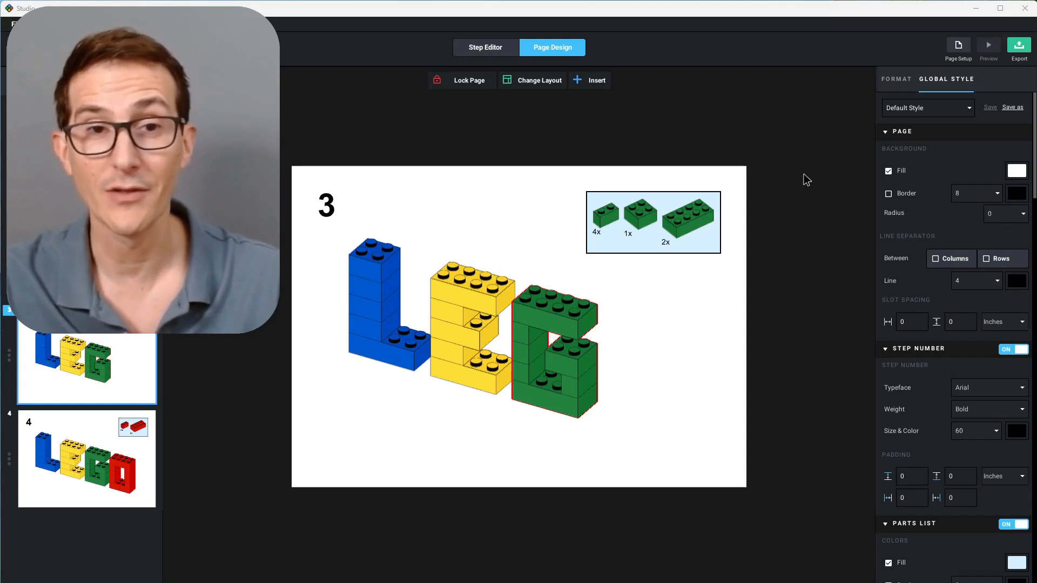
click(971, 110)
click(972, 109)
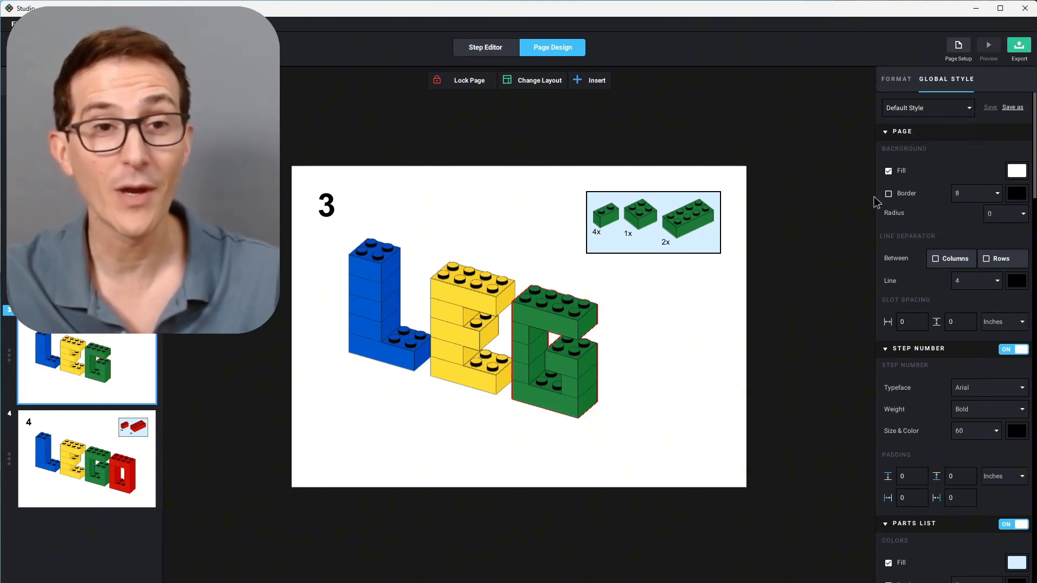
click(1013, 108)
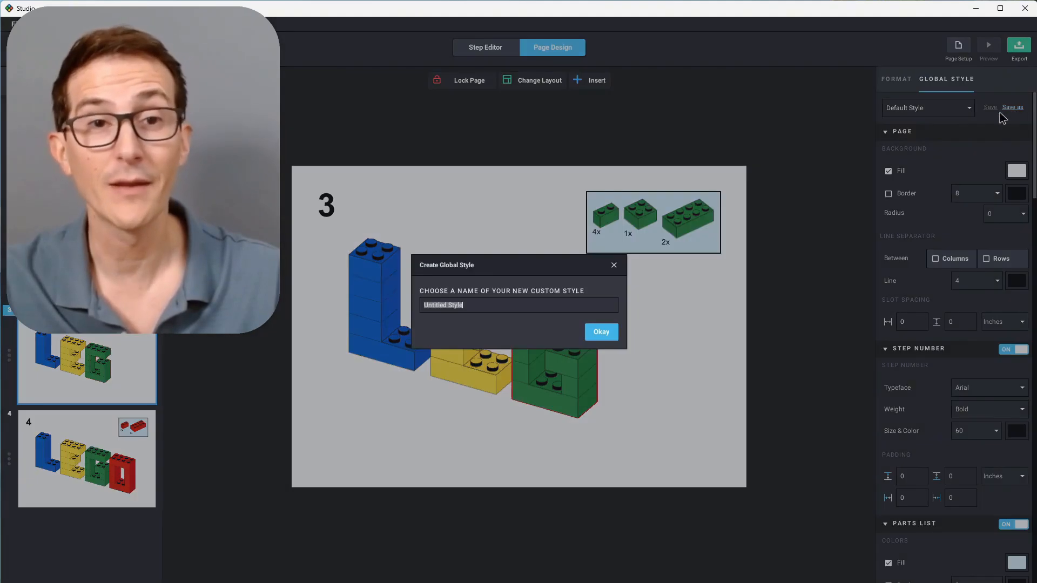
text(UN)
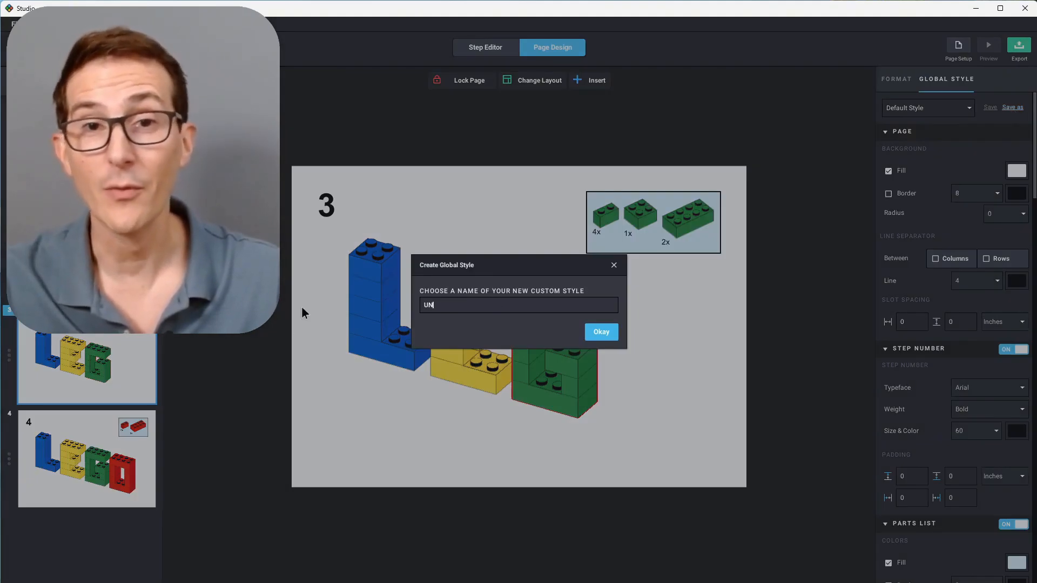
text(IQUE STYLE)
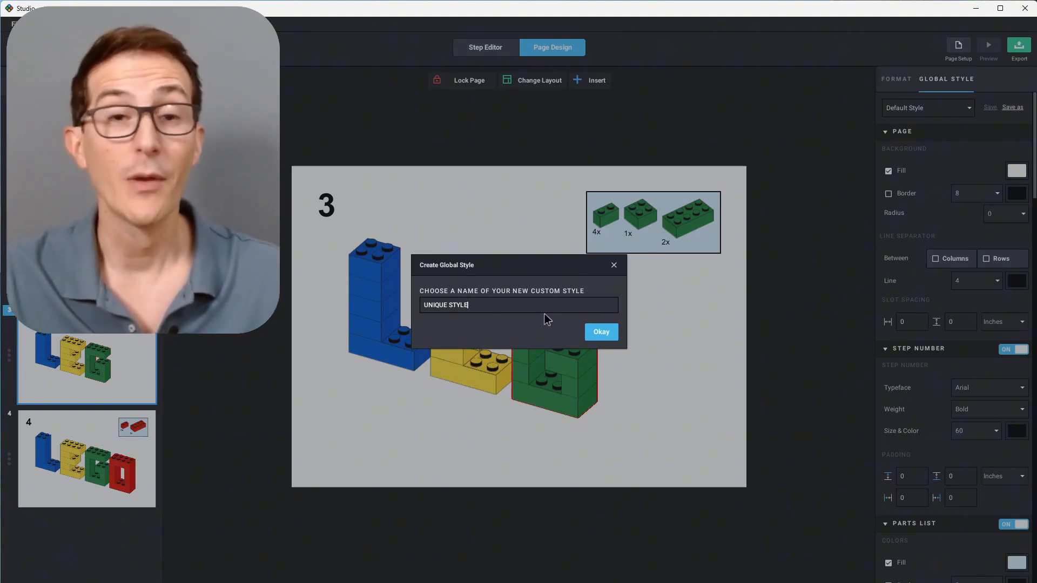
click(599, 334)
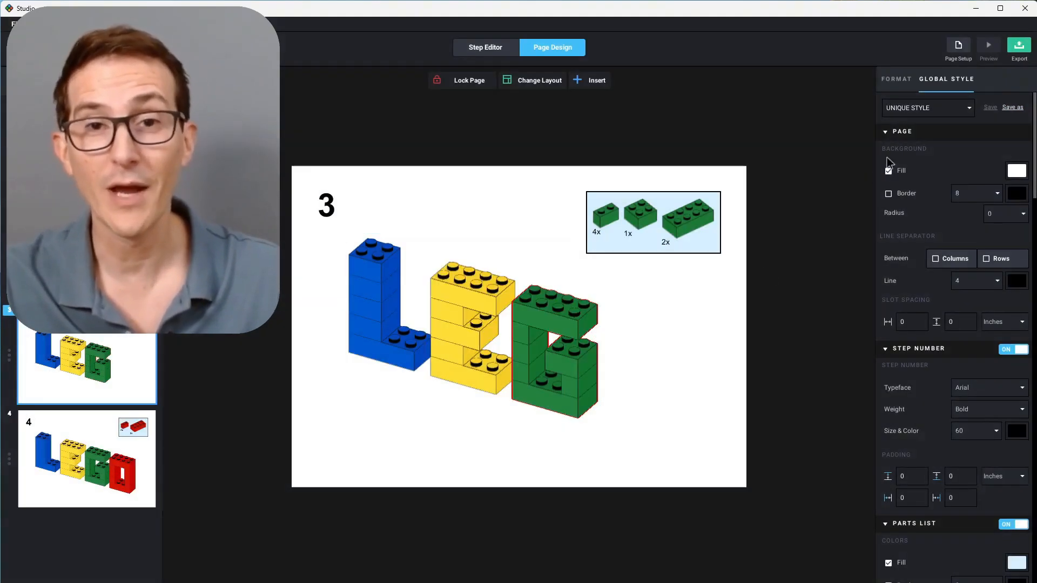
Step: Check the list of saved global styles and choose UNIQUE STYLE in it
click(970, 107)
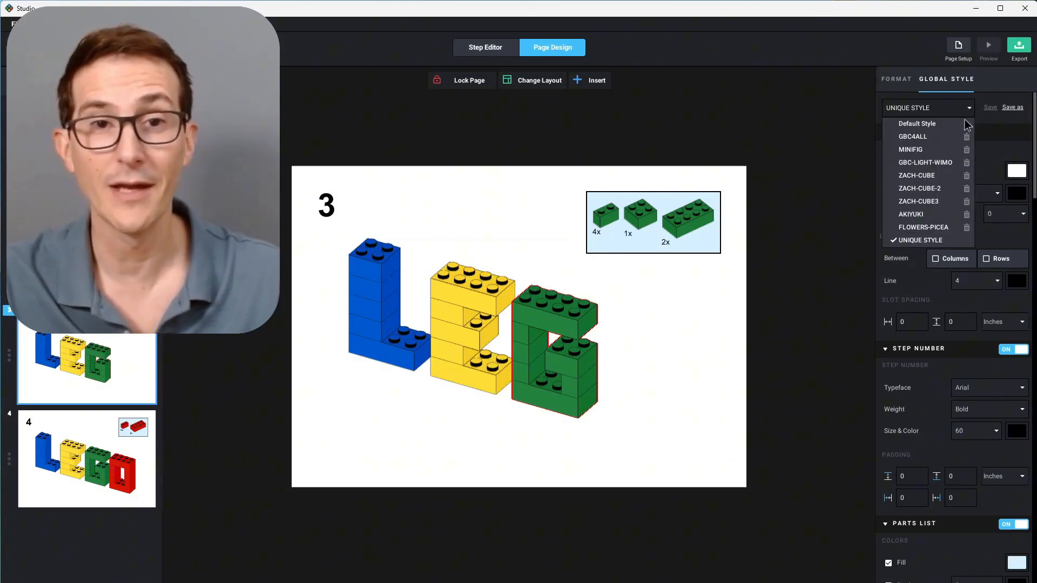
click(954, 240)
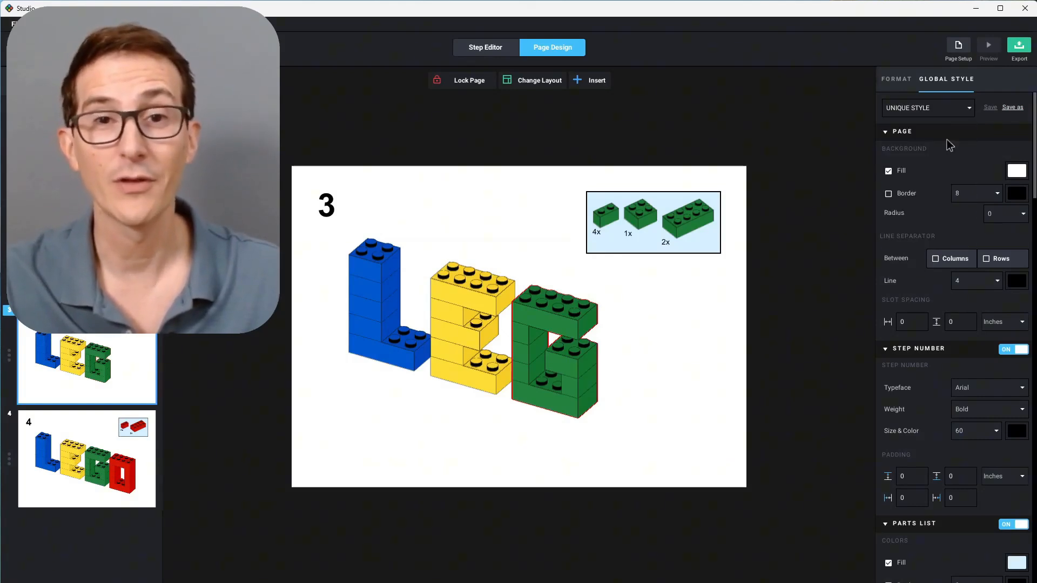
click(968, 107)
click(937, 246)
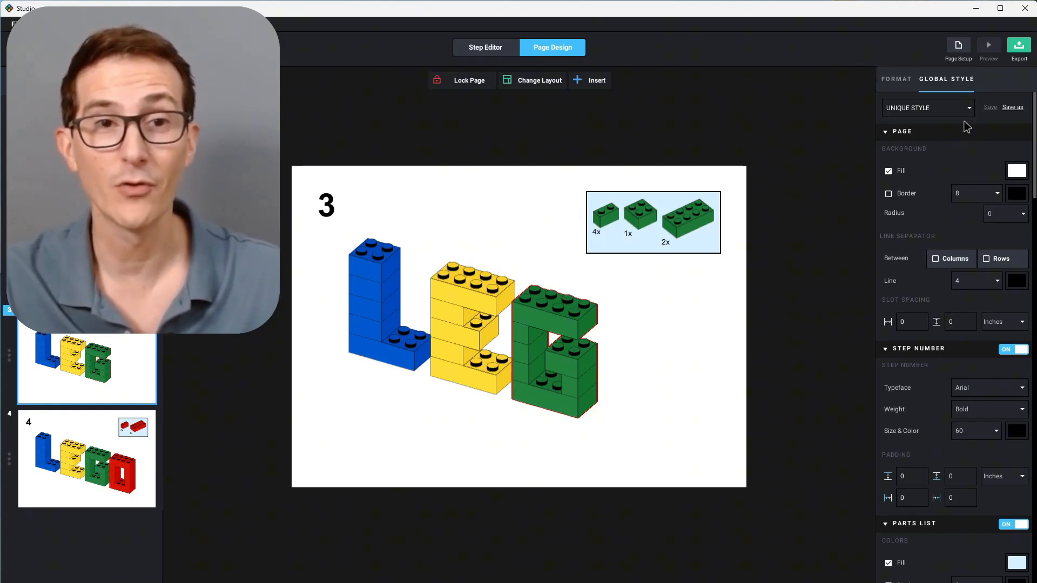
click(890, 195)
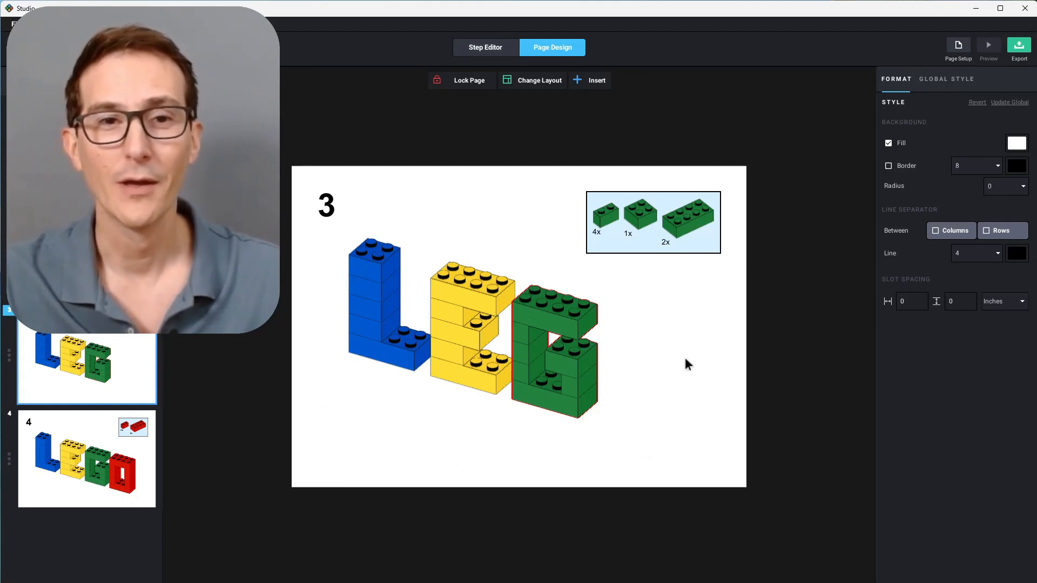
Step: Change the background fill of the step 3 page to cyan
click(1016, 143)
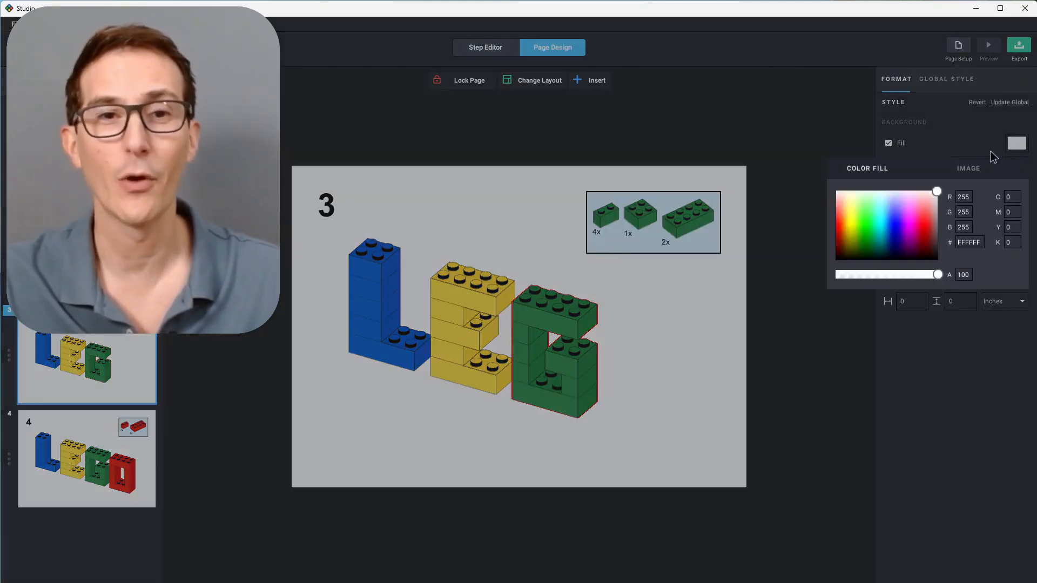
click(909, 216)
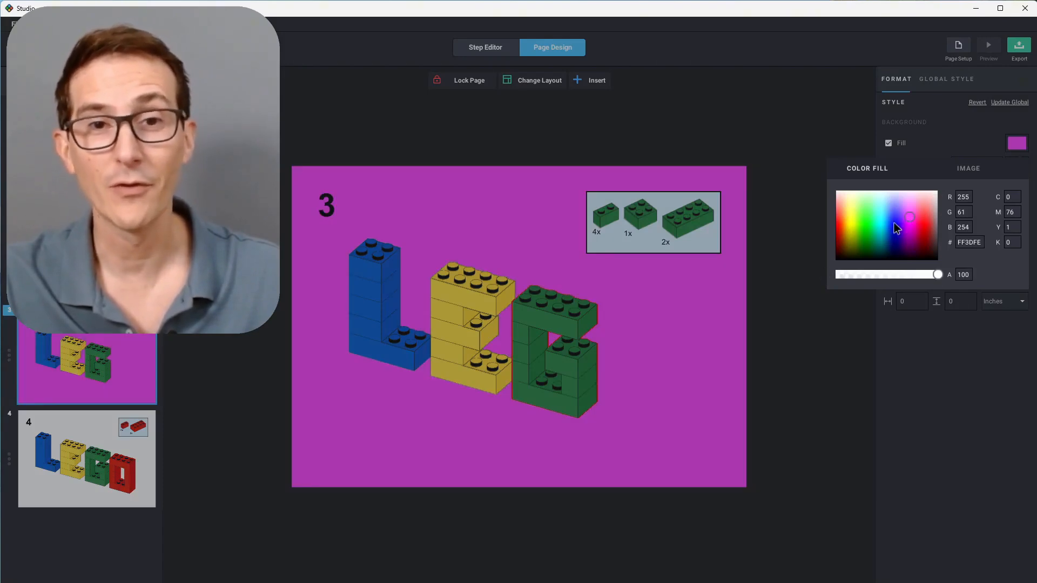
click(882, 227)
click(818, 152)
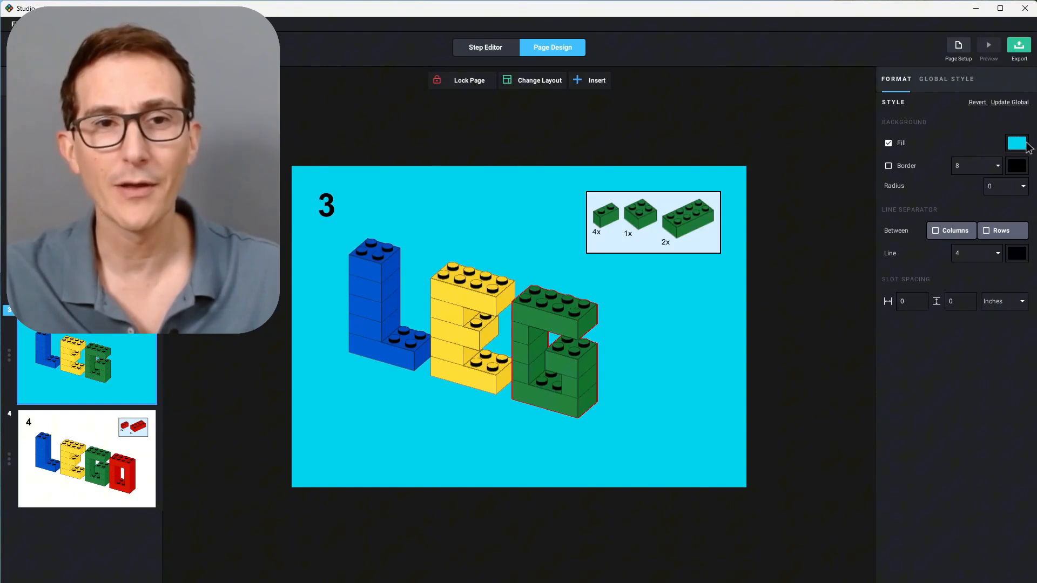
Step: Turn on the border of the step 3 page and color it red
click(888, 166)
click(1016, 166)
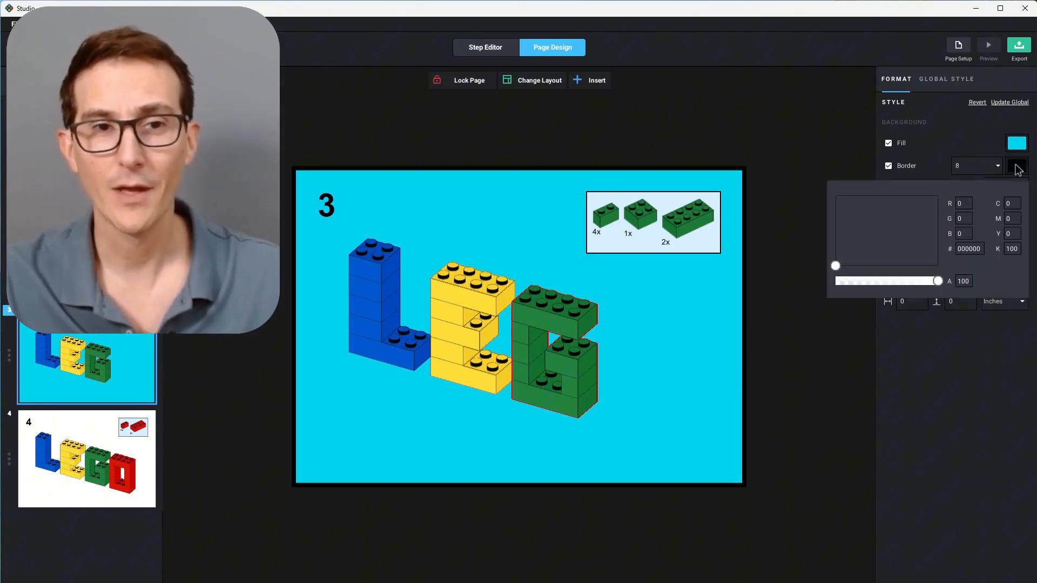
click(924, 223)
click(786, 221)
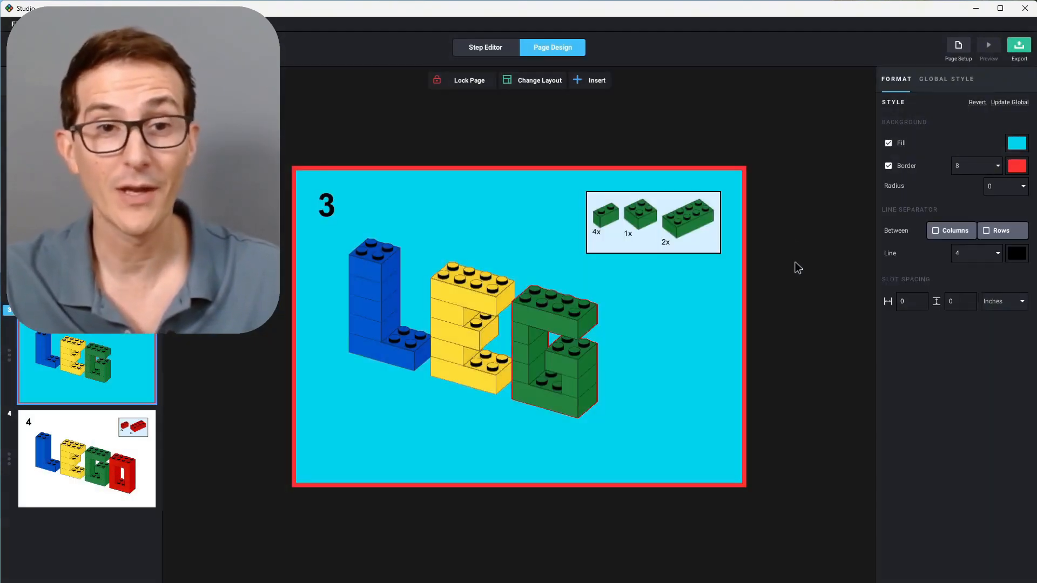
Step: Reduce the font size of the step number on the step 3 page to 18
click(326, 208)
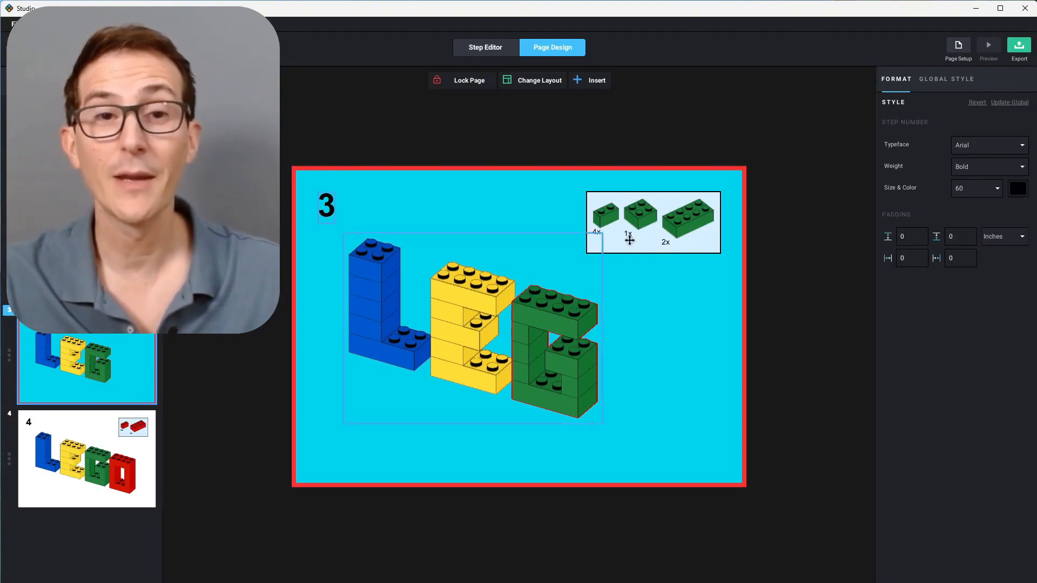
click(995, 190)
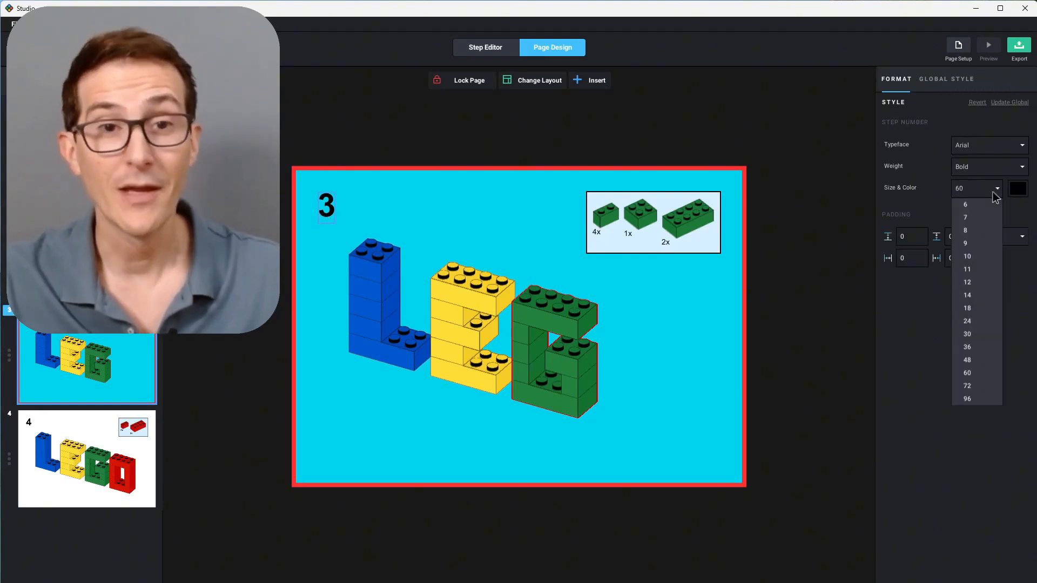
click(979, 310)
Step: Give the parts list box on the step 3 page a thicker border
click(649, 226)
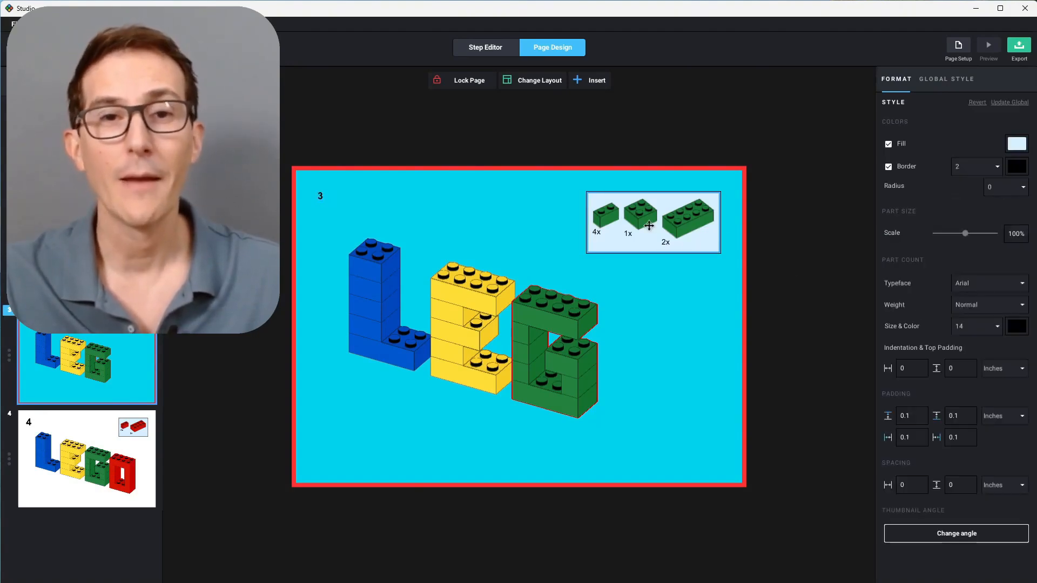
click(999, 167)
click(986, 238)
click(811, 271)
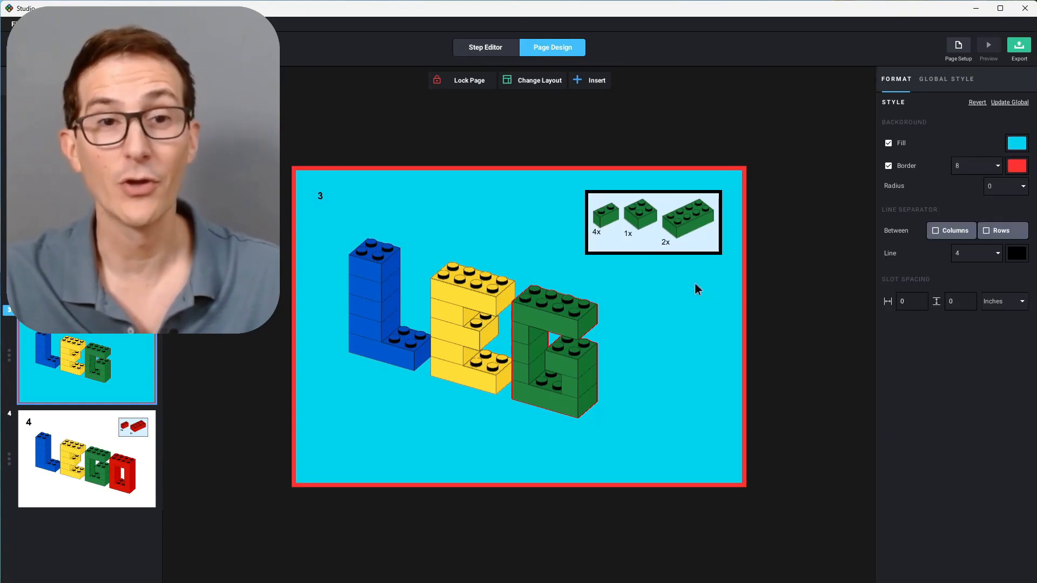
Step: Enable a step view change for the step 3 model, then rotate it right through a full turn and flip it twice
click(502, 274)
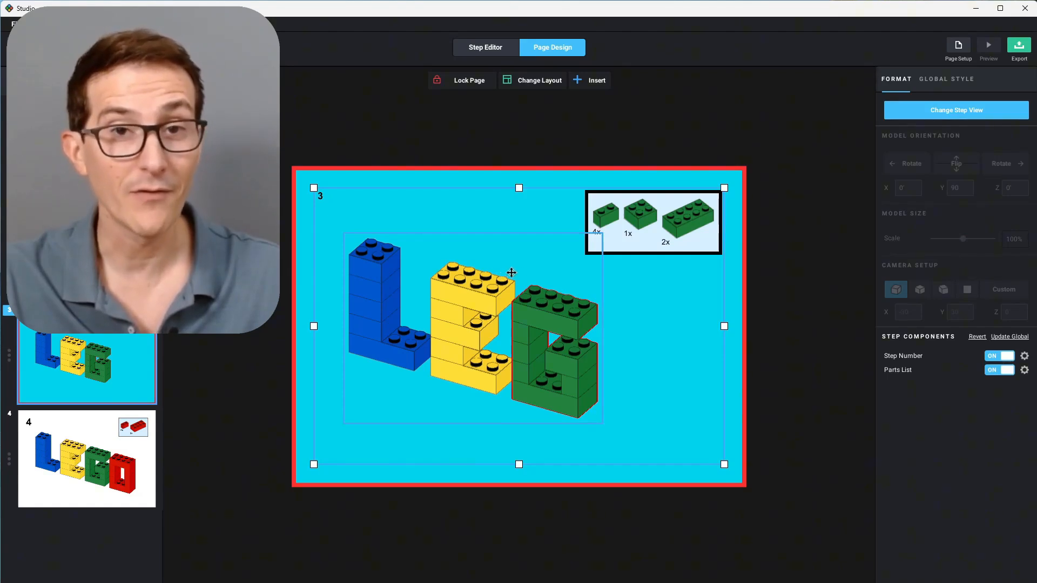
click(959, 111)
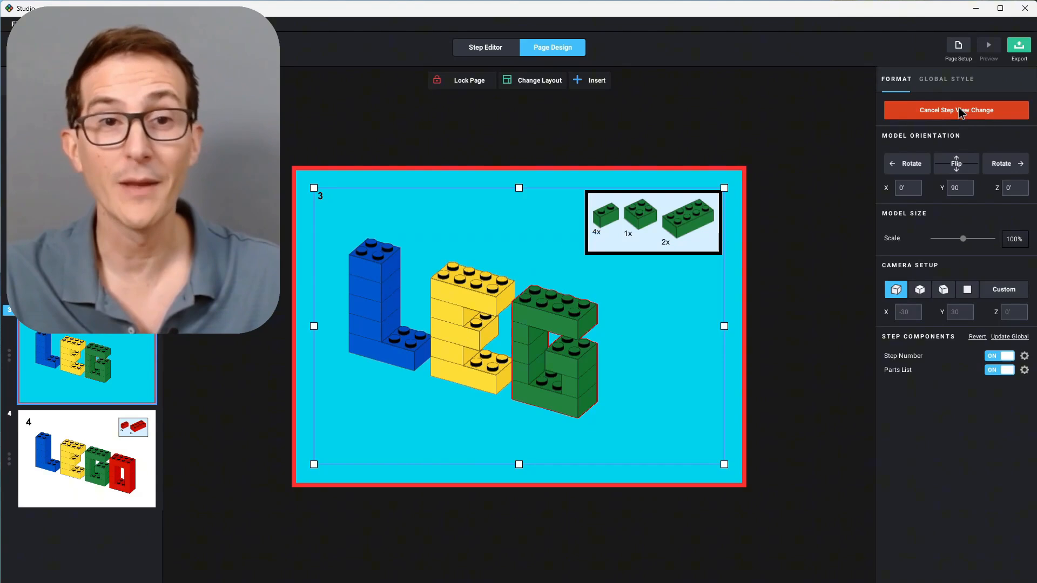
click(1001, 164)
click(1000, 163)
click(1000, 163)
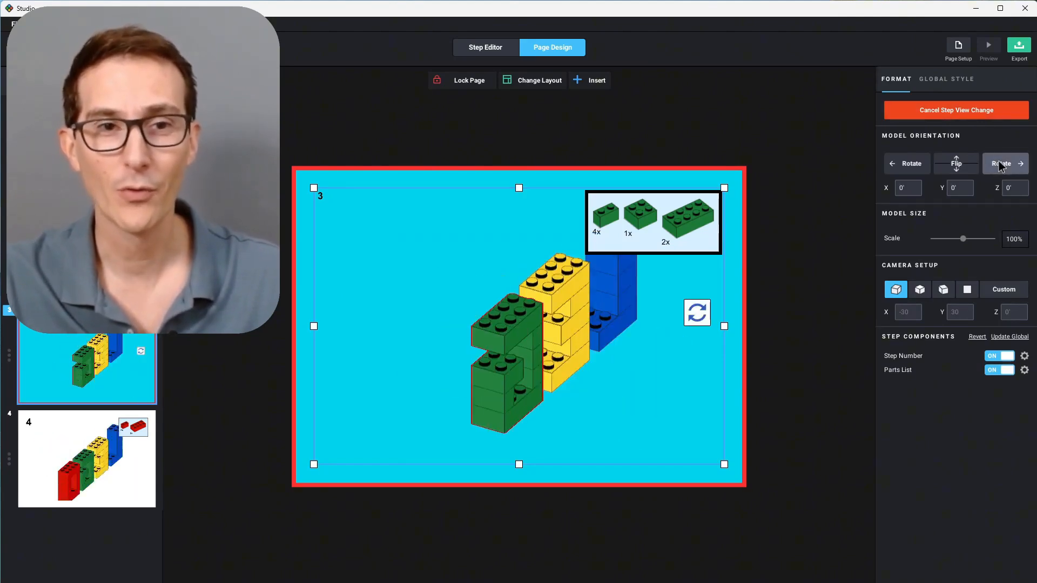
click(1001, 164)
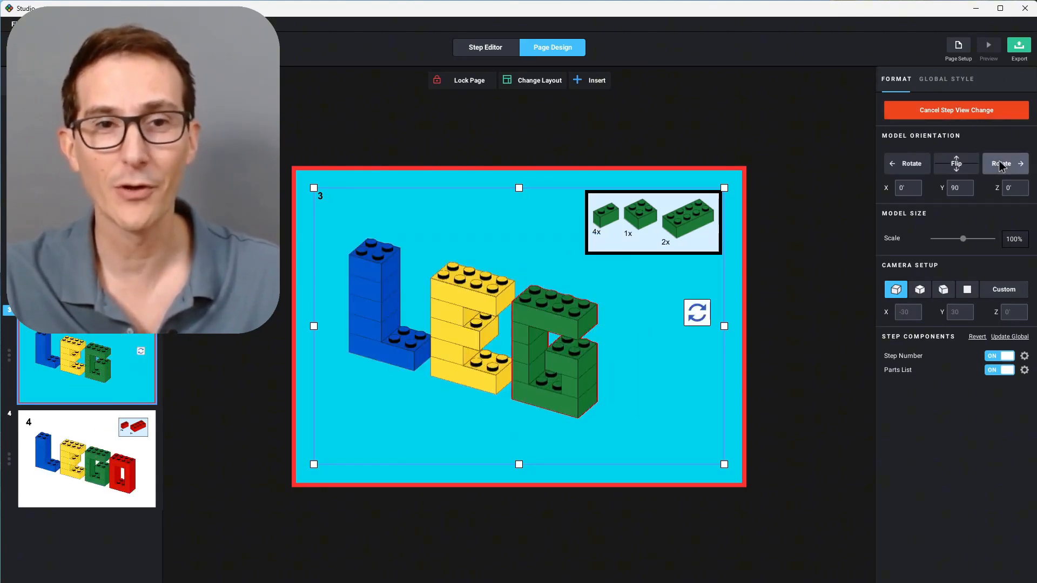
click(957, 163)
click(957, 163)
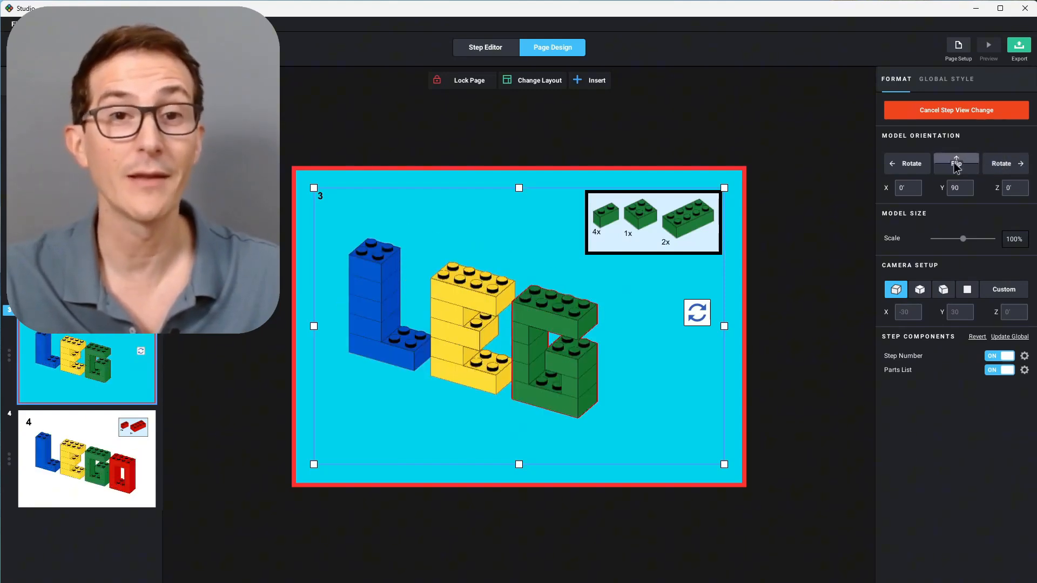
Step: Delete the rotation icon from the step 3 page, then flip the step 3 model through a full turn
click(695, 317)
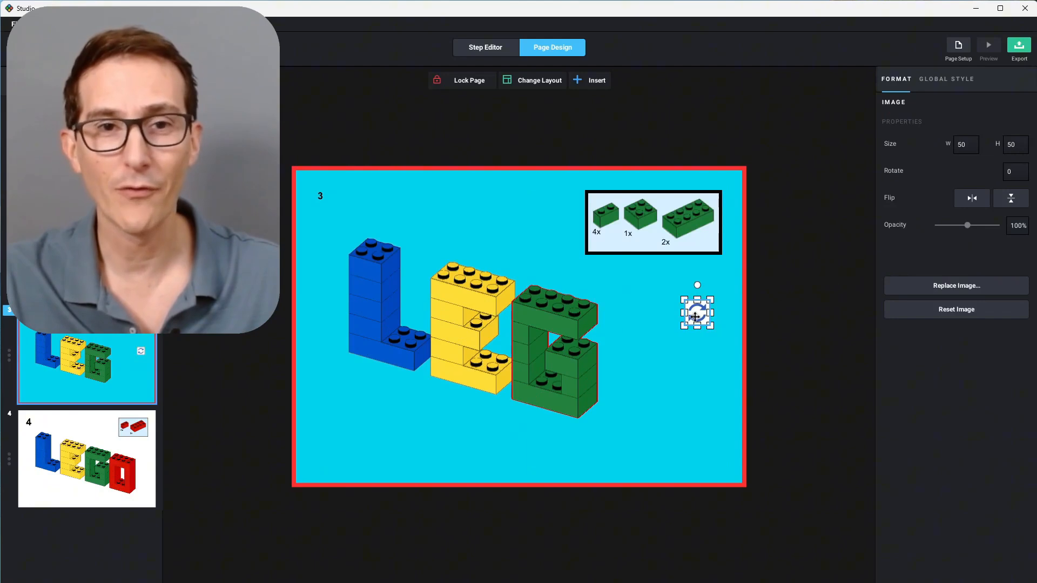
key(Delete)
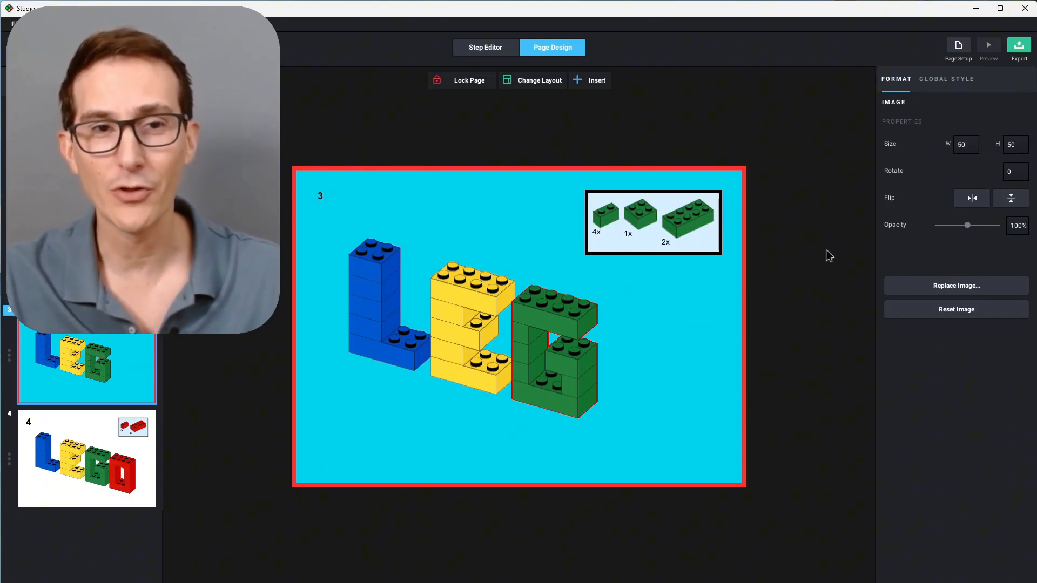
click(565, 283)
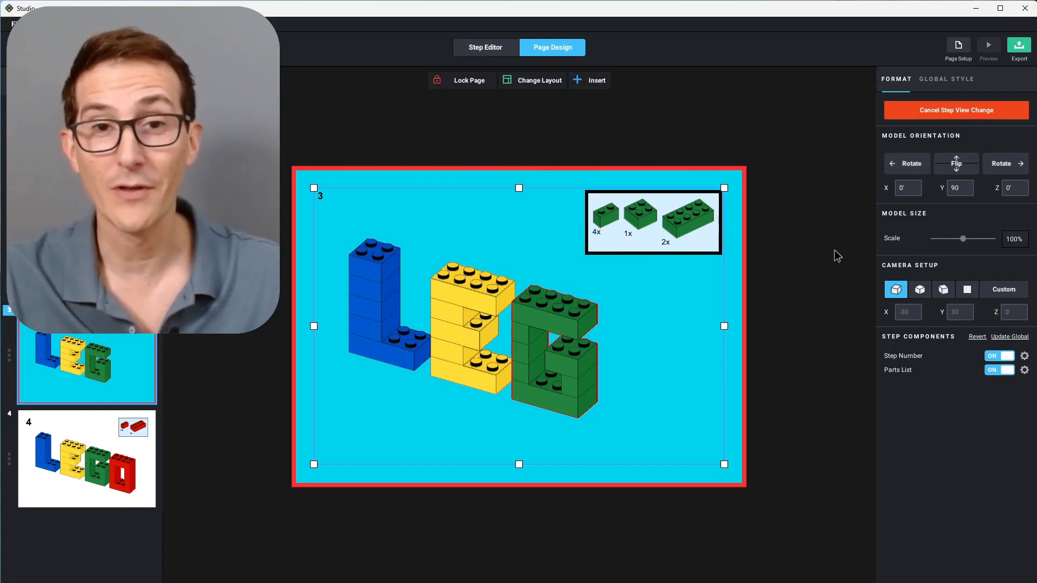
click(975, 166)
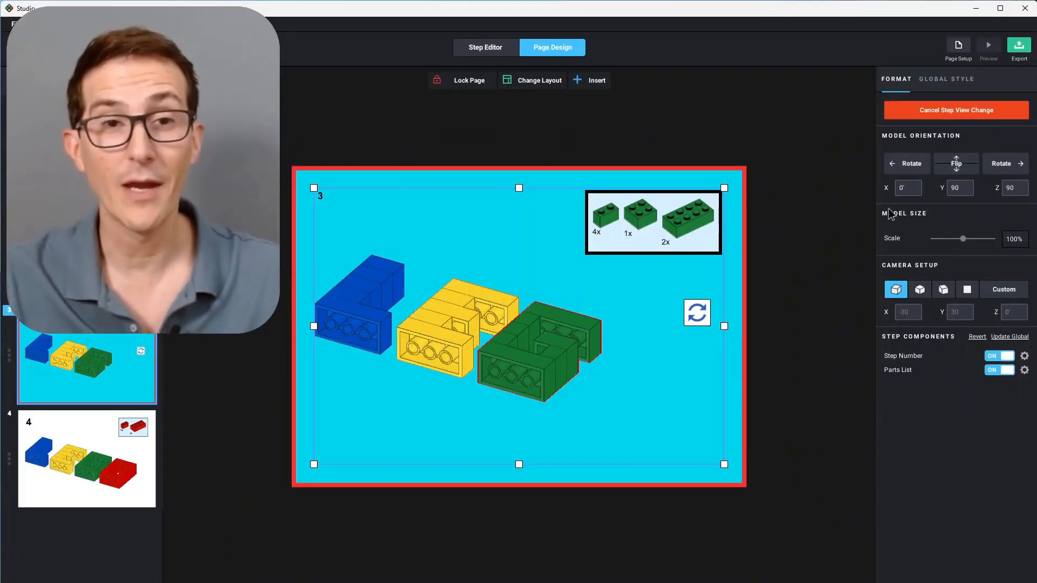
click(956, 164)
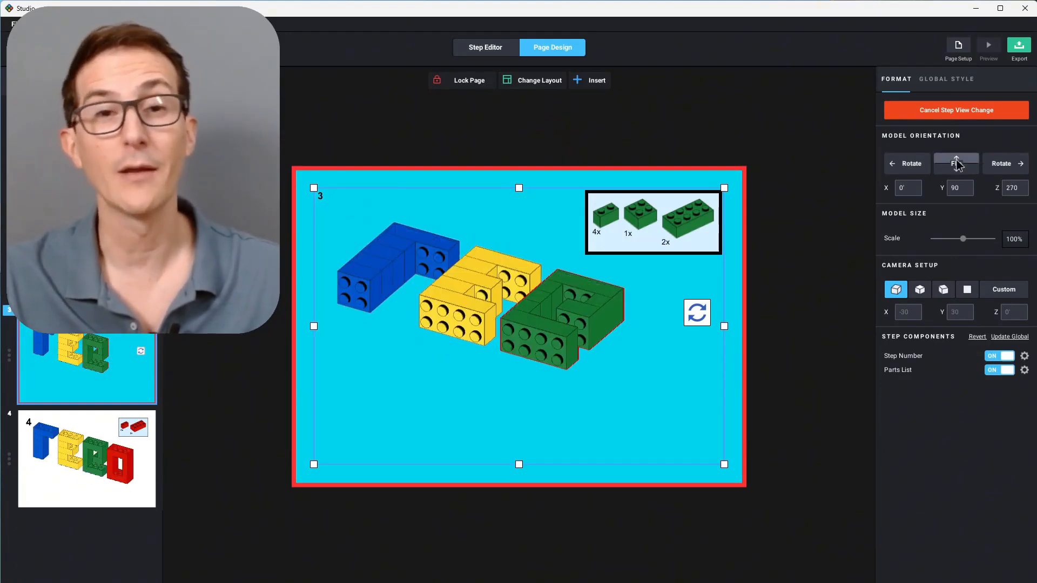
click(956, 164)
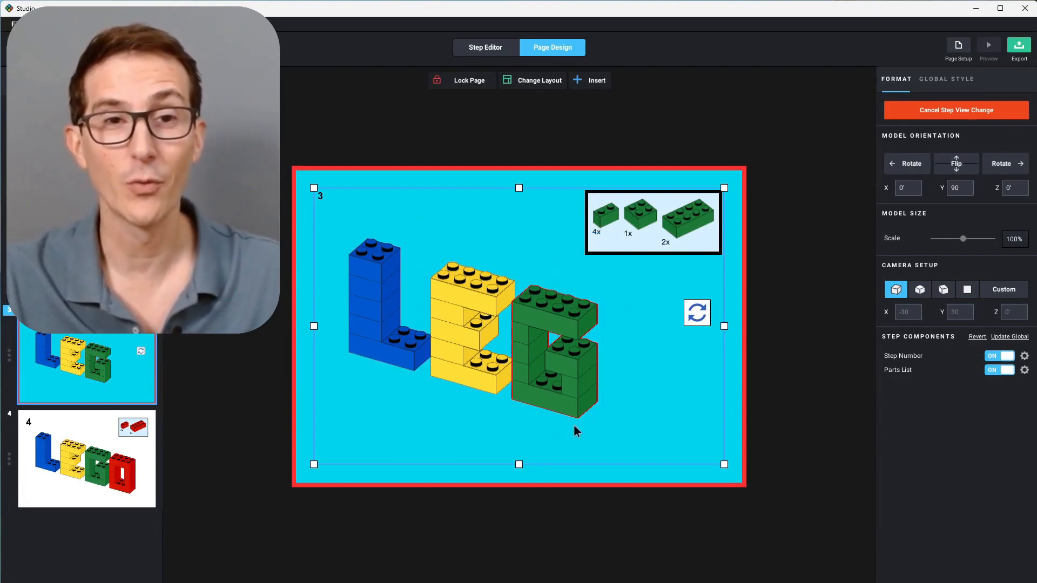
Step: Cancel the step 3 view change, clearing its rotation icon, and move the model back to the middle of the page
click(951, 111)
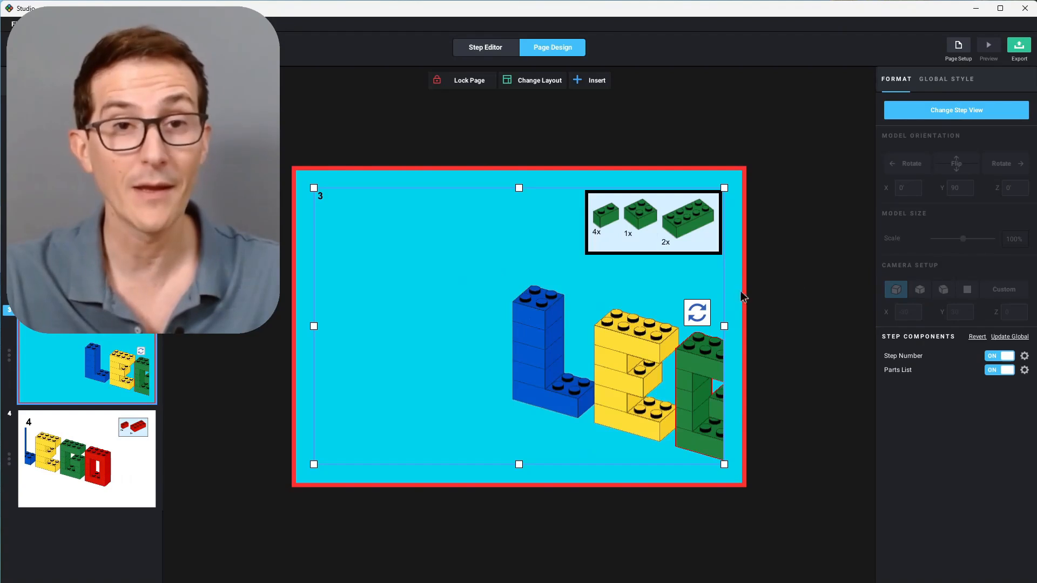
click(701, 315)
key(Delete)
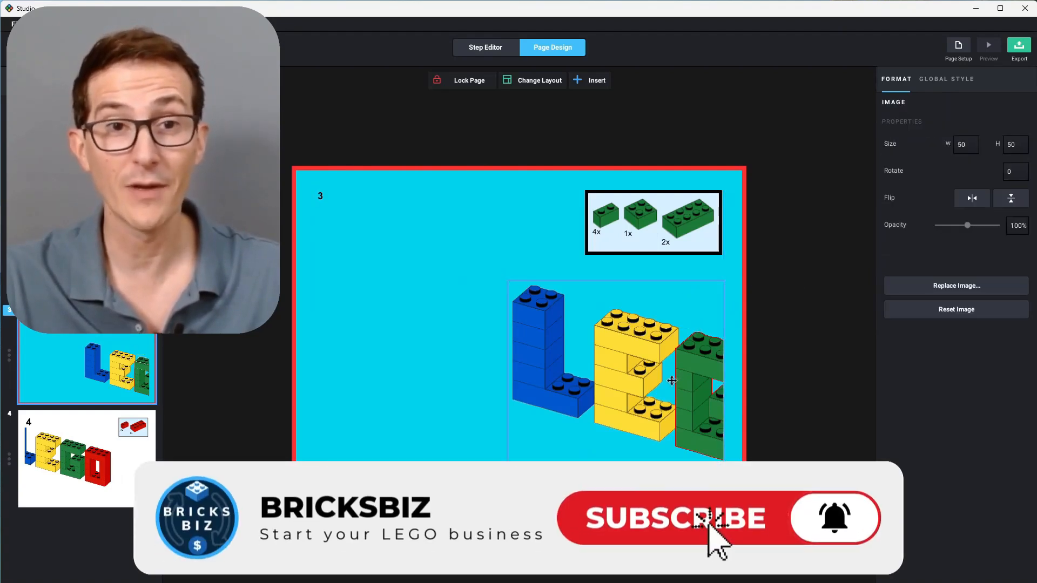
drag(672, 381, 517, 334)
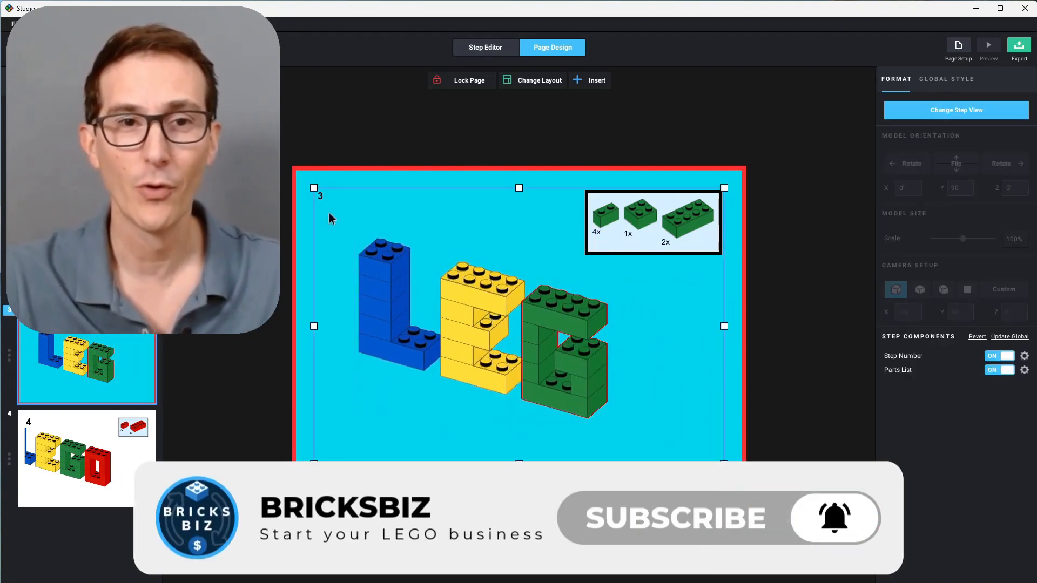
Step: Revert the step number on the step 3 page to its global style
click(319, 195)
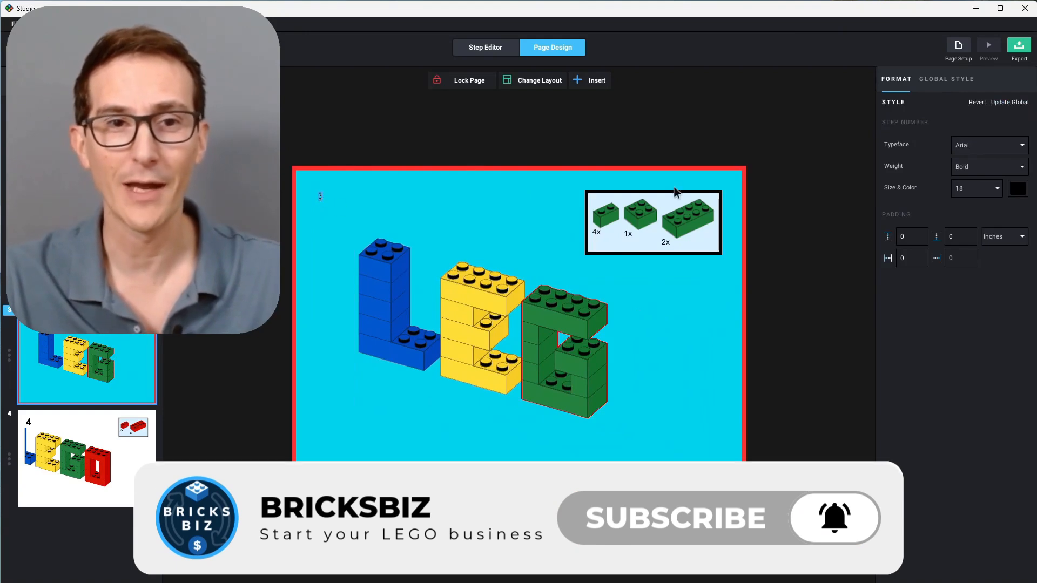
click(996, 188)
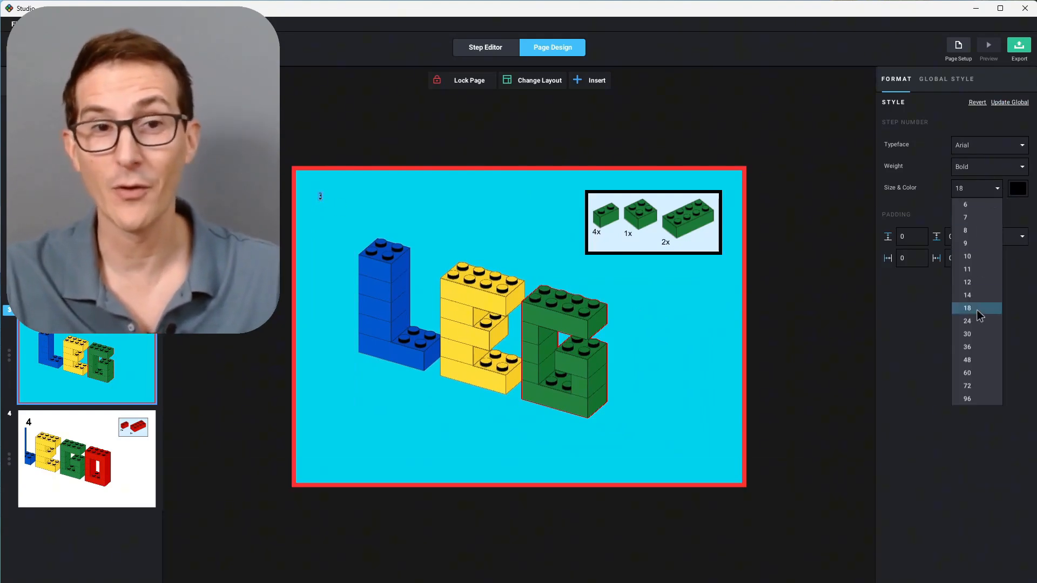
click(841, 179)
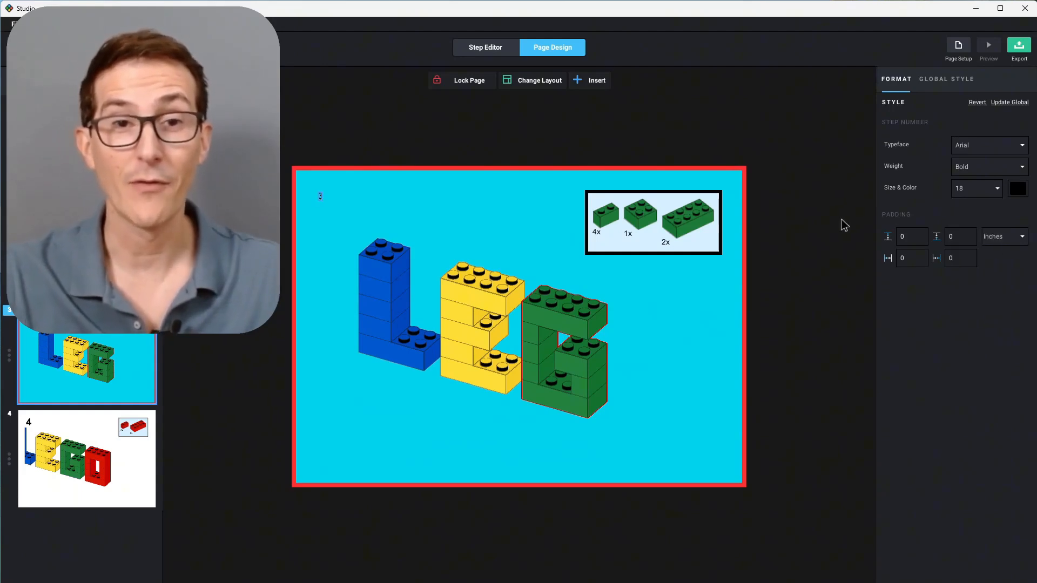
click(978, 104)
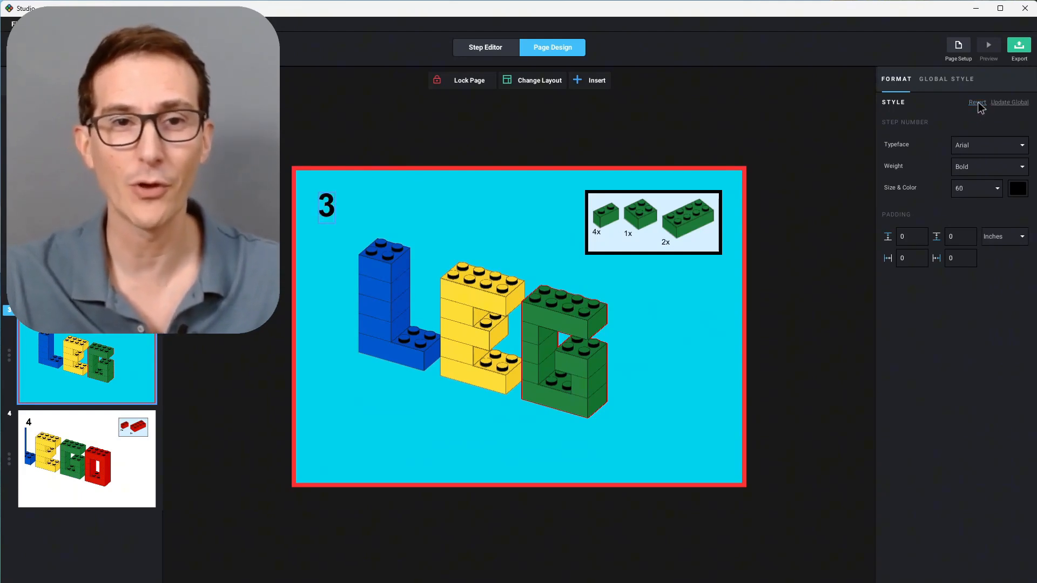
Step: Revert the step 3 page background and border, and its parts list box, to their global styles
click(860, 180)
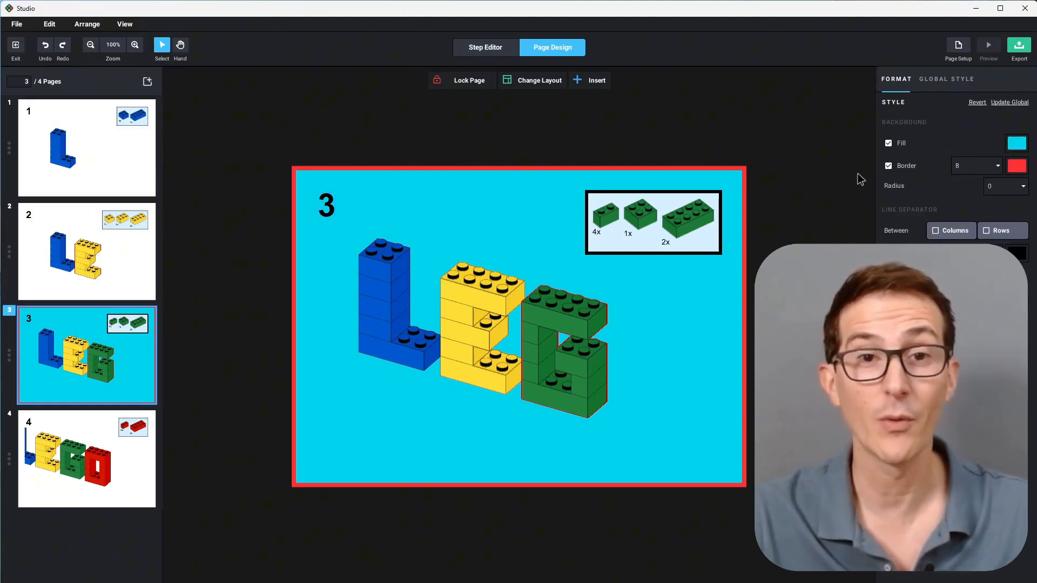
click(977, 103)
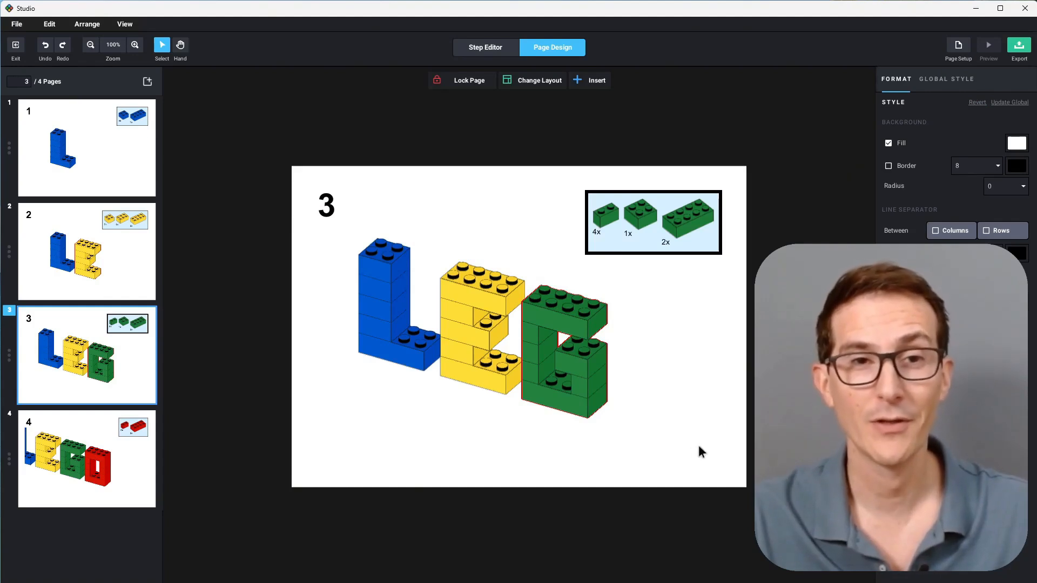
click(675, 195)
click(975, 103)
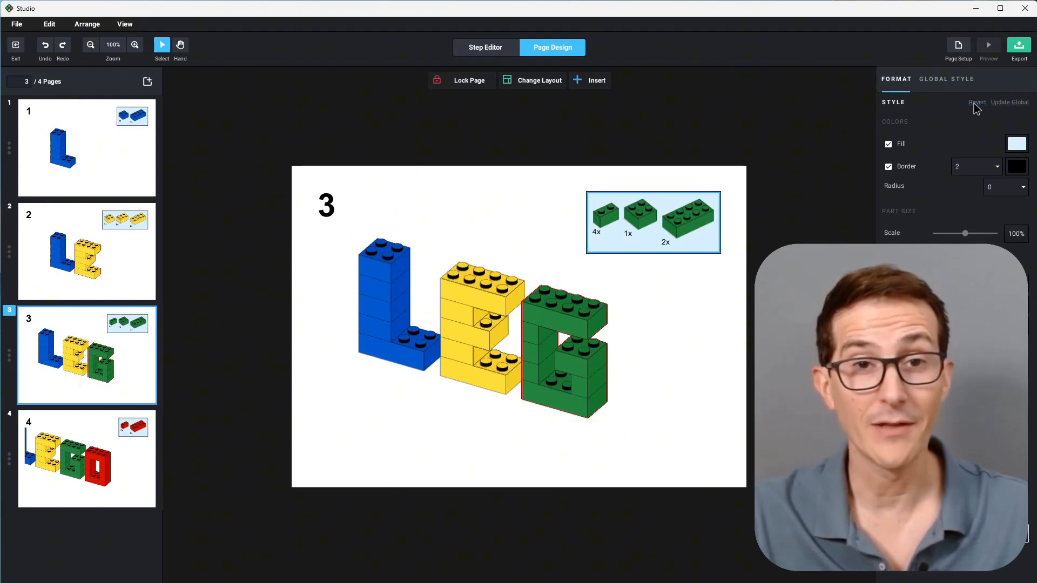
click(717, 321)
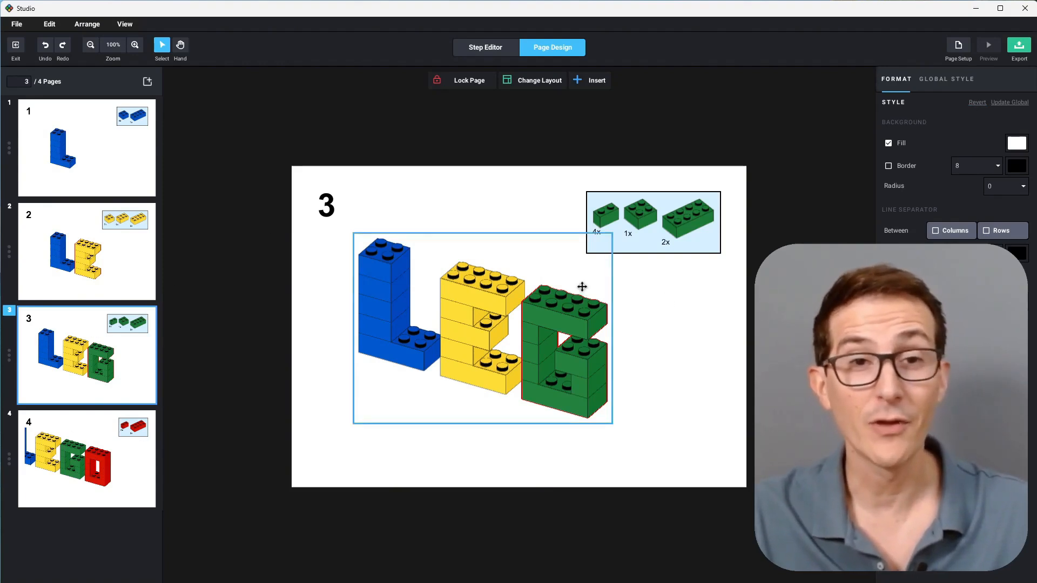
Step: Fill the step 3 parts list box with magenta FF2FFF and update the global style with it
click(690, 237)
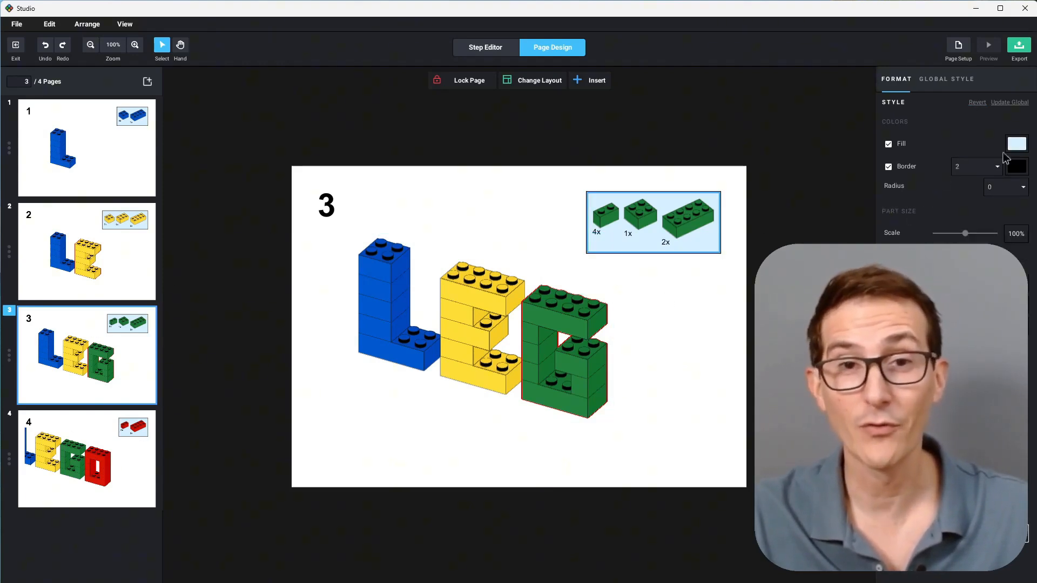
click(1017, 144)
click(911, 202)
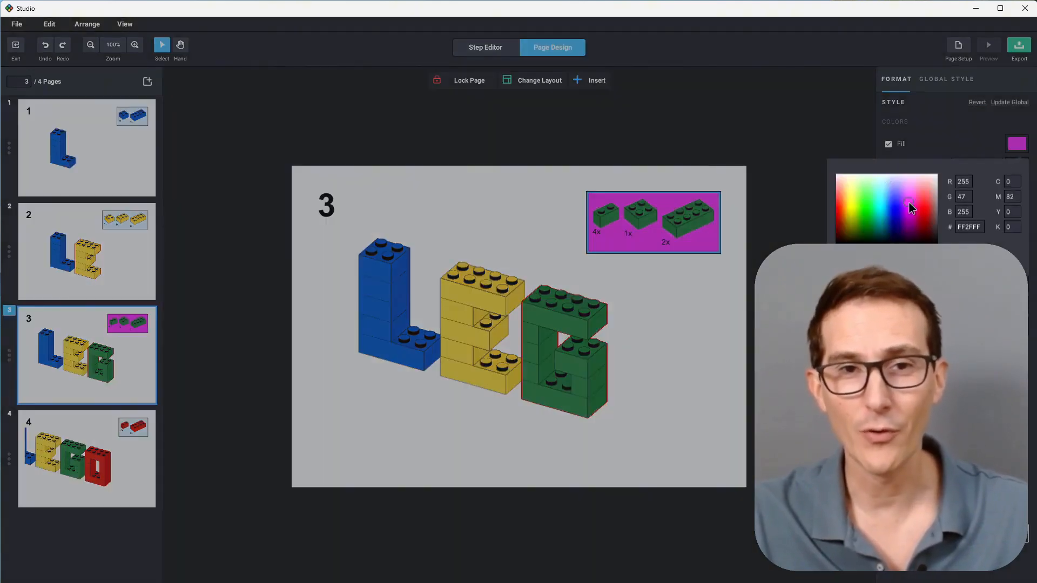
click(788, 180)
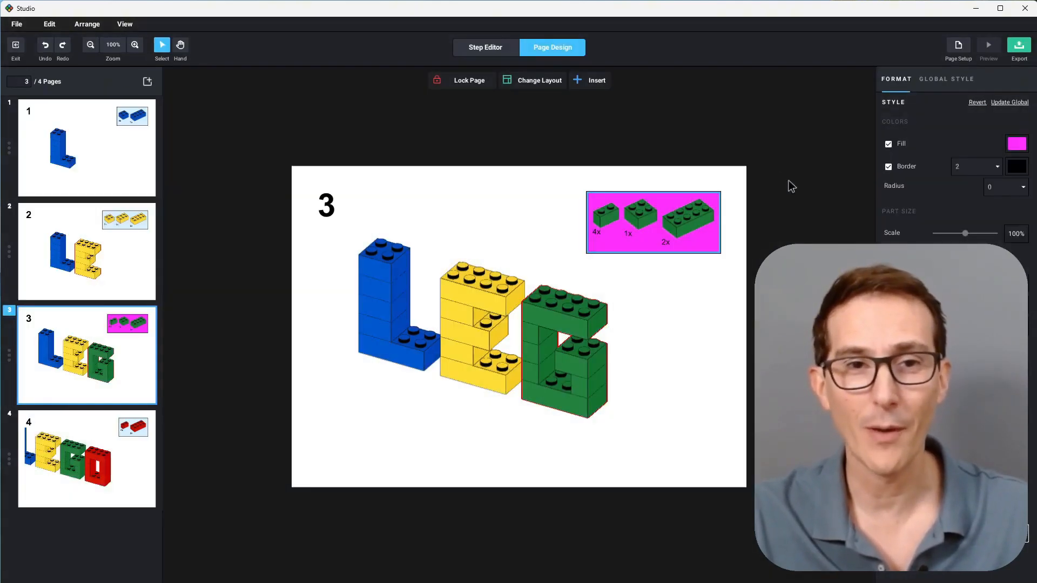
click(1013, 103)
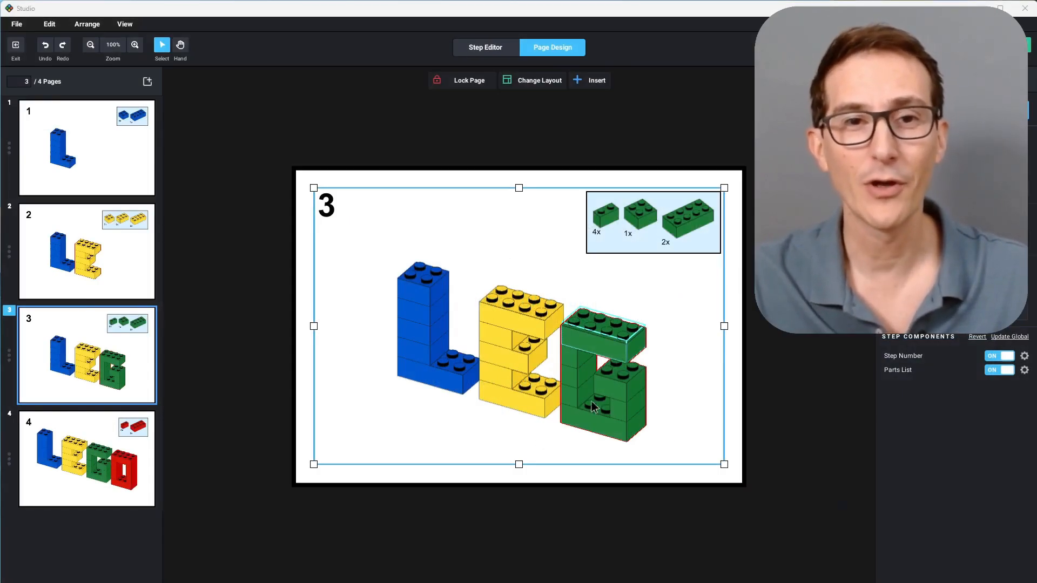
Step: Nudge the step 3 model slightly, then switch to the step 2 page and back to compare the model positions
click(805, 353)
click(546, 305)
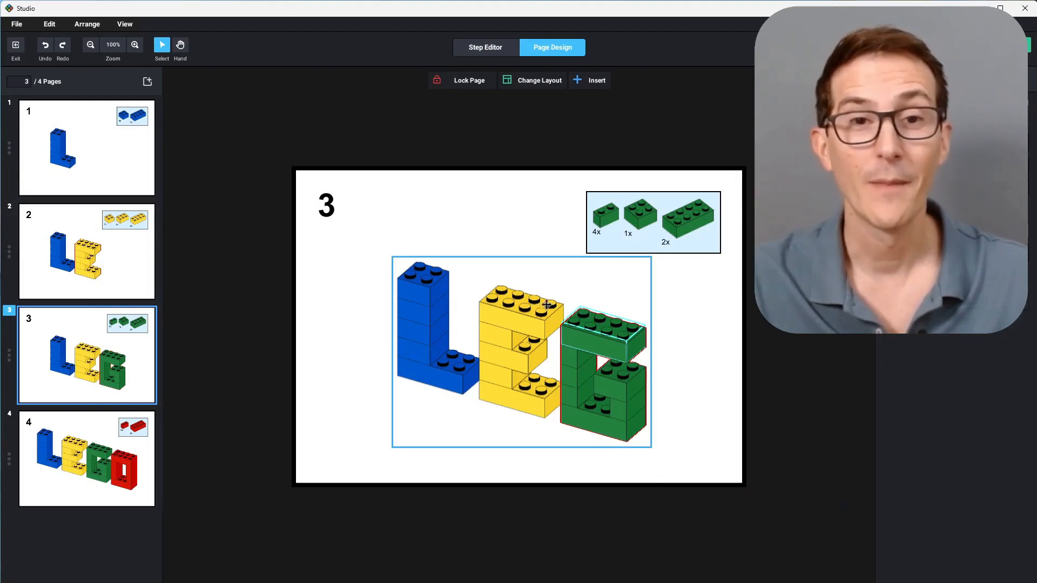
mouse_move(525, 367)
mouse_down()
mouse_move(519, 346)
mouse_move(519, 355)
mouse_up()
click(215, 300)
click(101, 262)
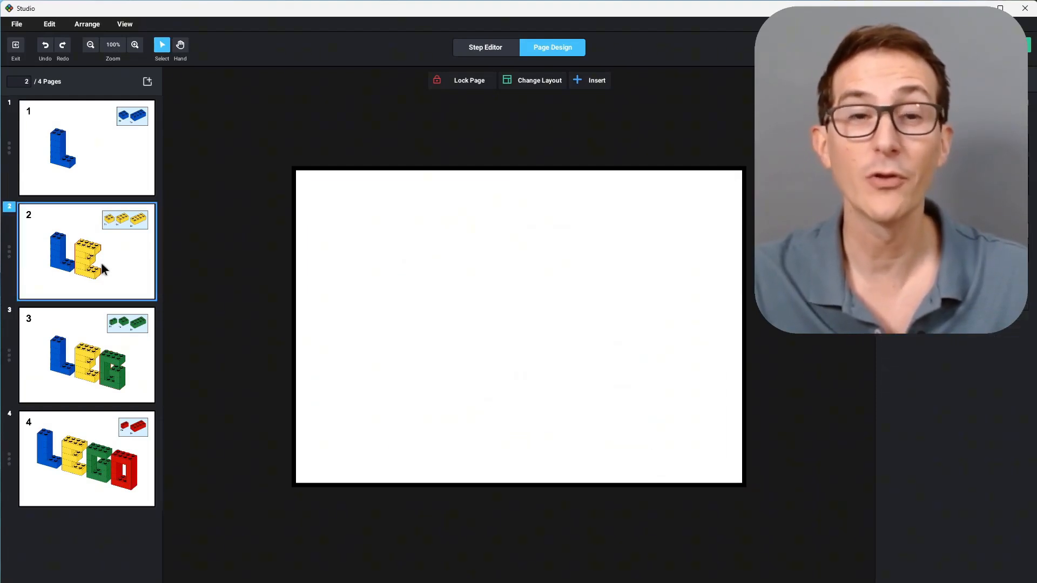
click(112, 361)
Step: Try moving the parts list box down over the step 3 model, then undo the latest moves
mouse_move(538, 344)
mouse_down()
mouse_move(511, 355)
mouse_move(515, 306)
mouse_move(530, 341)
mouse_move(577, 316)
mouse_move(516, 315)
mouse_move(538, 340)
mouse_up()
drag(678, 218, 424, 399)
key(ctrl+z)
key(ctrl+z)
key(ctrl+z)
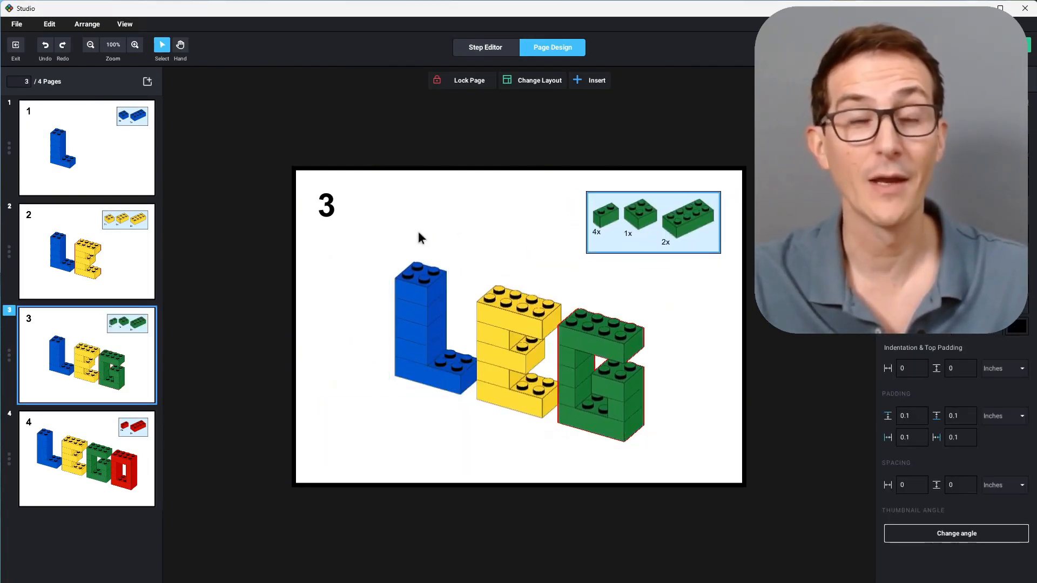
Step: Move the step number to the page's lower-left corner and the parts list box to the lower right, shifting the step 3 model toward the upper left
drag(330, 206, 330, 442)
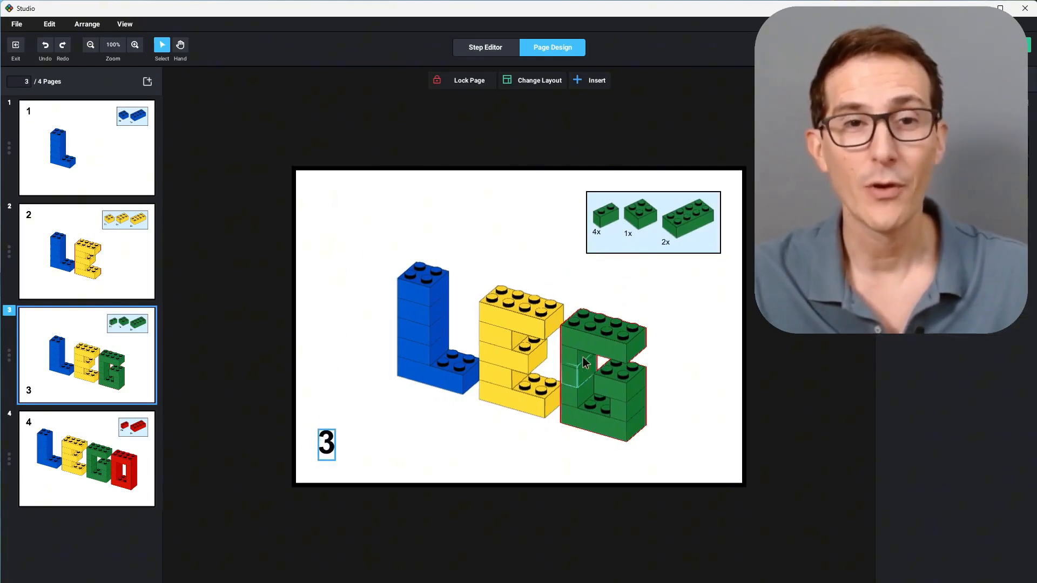
drag(586, 359, 520, 315)
drag(624, 241, 621, 452)
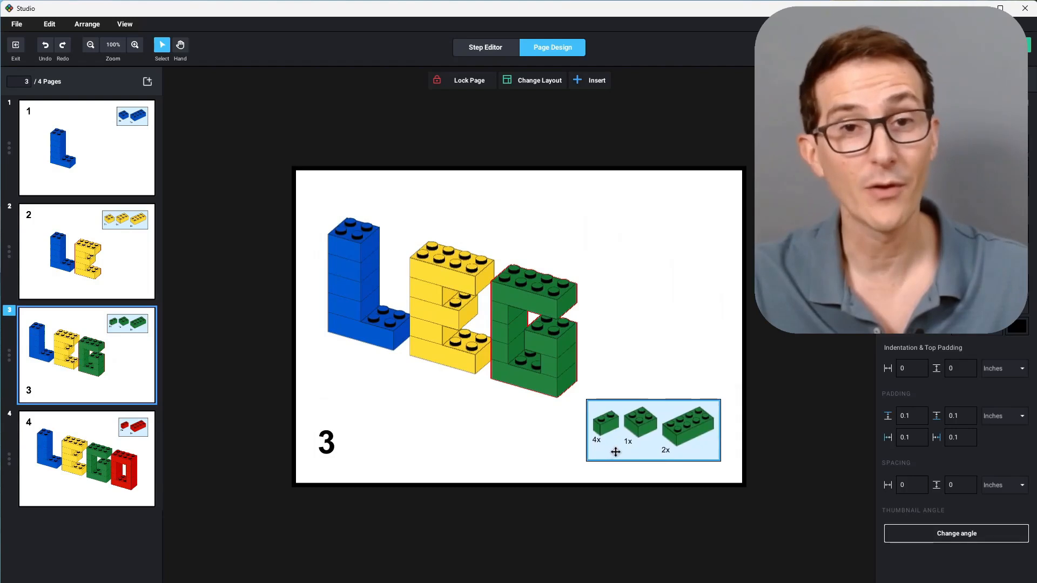
Step: Return the step number and parts list box to the upper corners of the step 3 page and recenter the model
drag(496, 373, 603, 363)
drag(332, 446, 340, 209)
drag(544, 282, 506, 335)
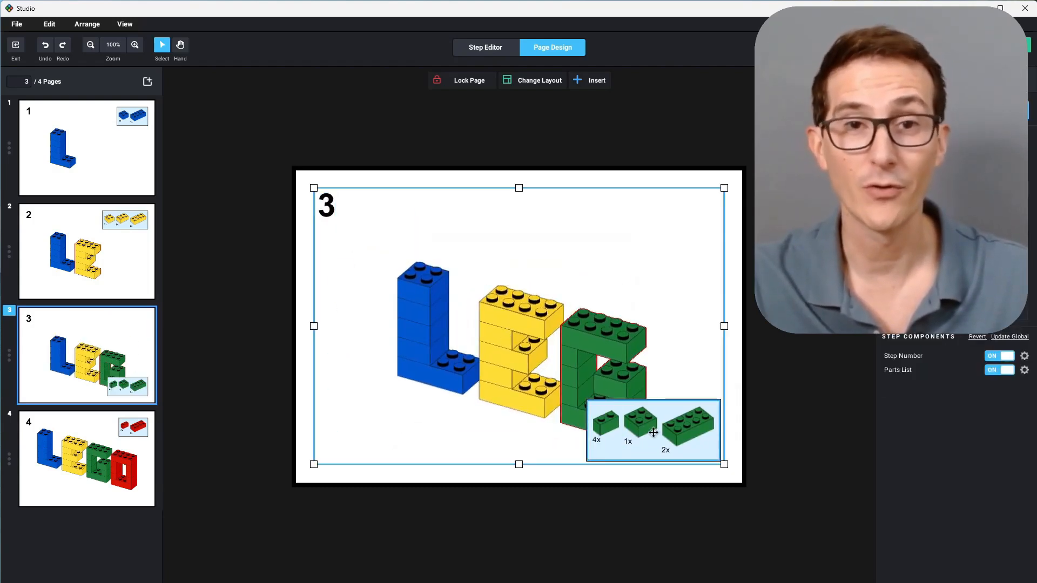
drag(656, 428, 656, 220)
mouse_move(485, 370)
mouse_down()
mouse_move(487, 334)
mouse_move(544, 375)
mouse_move(469, 388)
mouse_move(468, 400)
mouse_move(493, 393)
mouse_move(493, 362)
mouse_up()
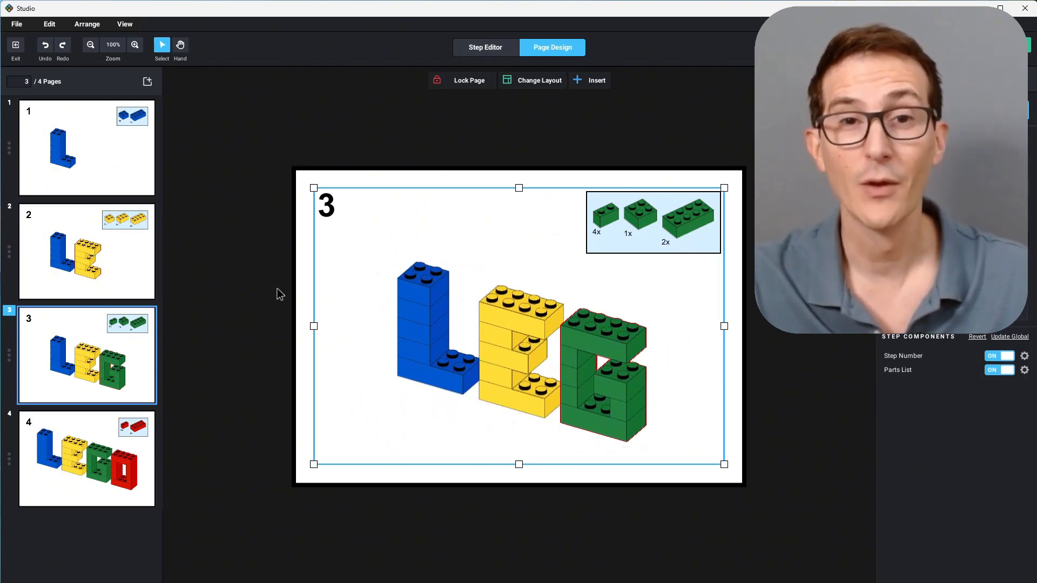
Step: Compare the model positions on the step 2 and step 3 pages, then align the step 3 model to the previous step image
click(128, 262)
click(114, 319)
click(95, 273)
click(81, 319)
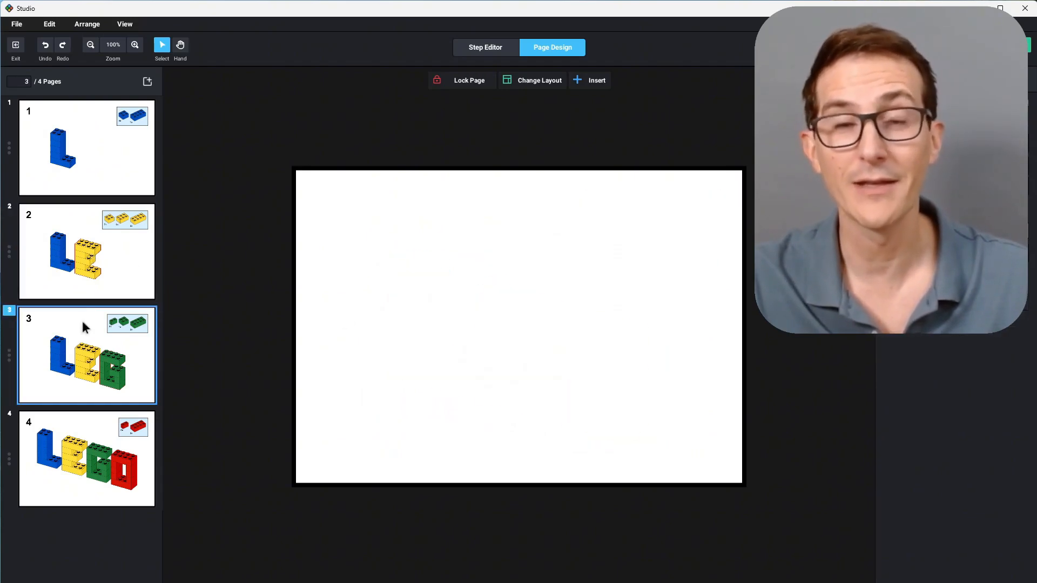
mouse_move(505, 345)
mouse_down()
mouse_move(518, 359)
mouse_move(545, 315)
mouse_move(505, 313)
mouse_move(511, 348)
mouse_move(461, 337)
mouse_move(508, 330)
mouse_move(511, 351)
mouse_up()
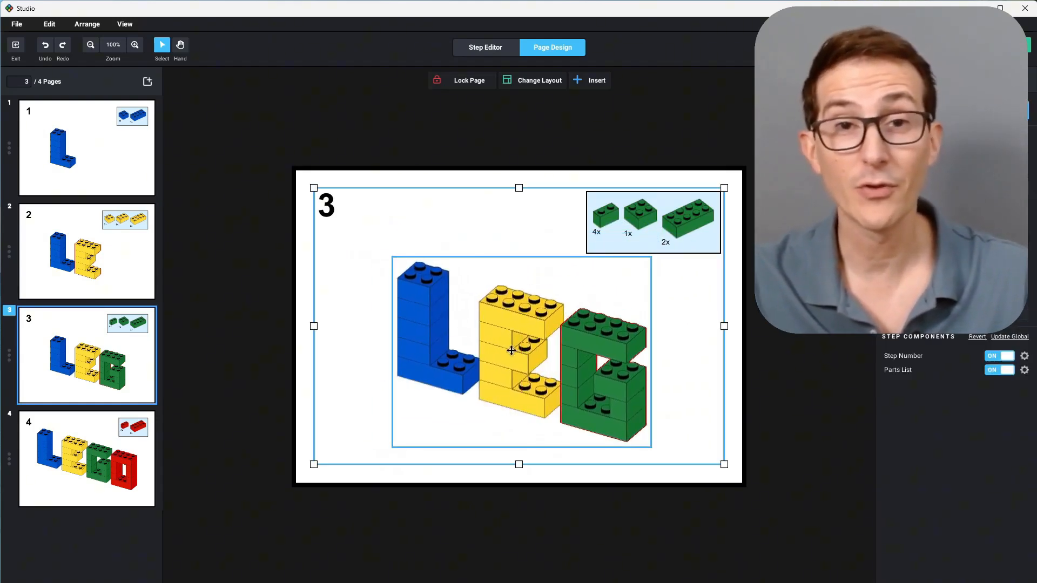
right_click(517, 356)
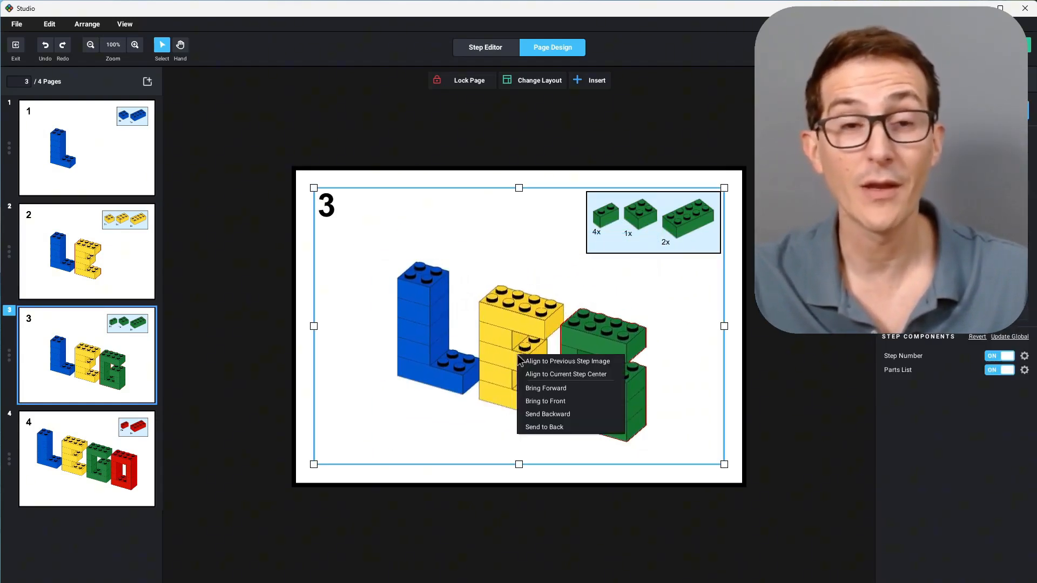
click(587, 361)
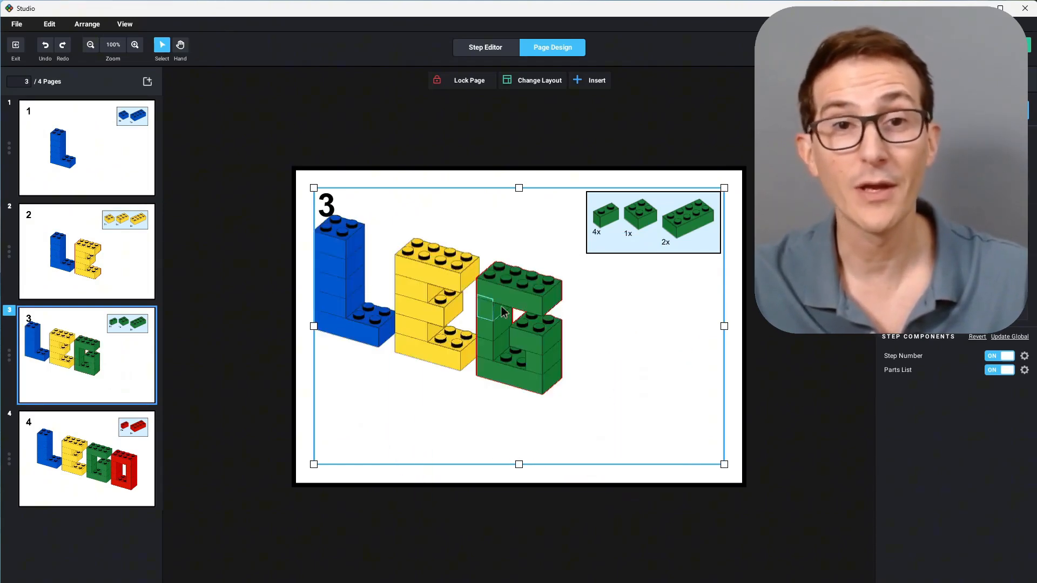
Step: Align the step 3 model to the current step center
right_click(478, 293)
click(546, 297)
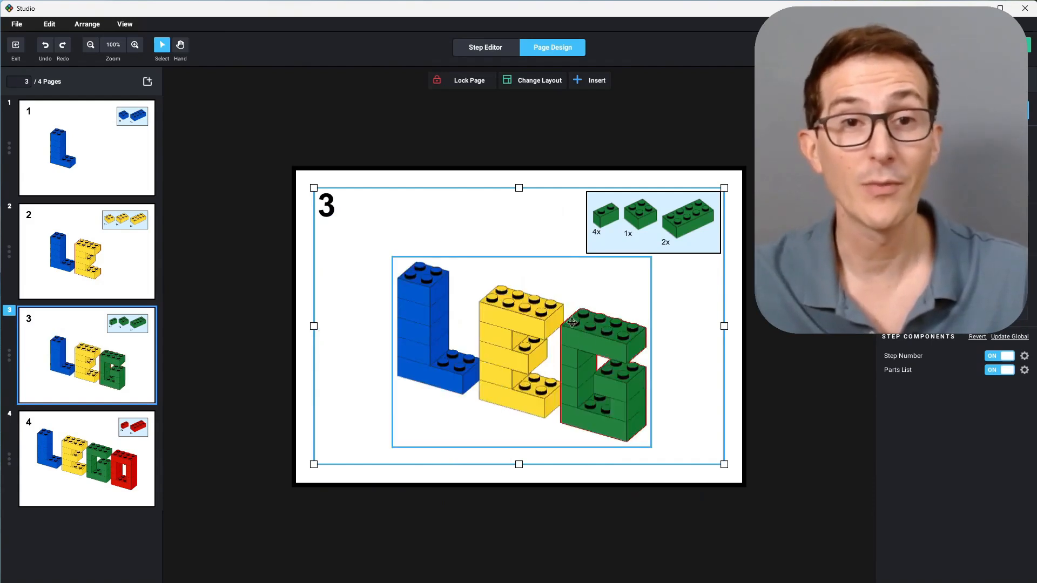
Step: Nudge the step 3 model vertically around the page center and place the parts list box in the page's upper-right corner, past the margin
drag(537, 378, 526, 337)
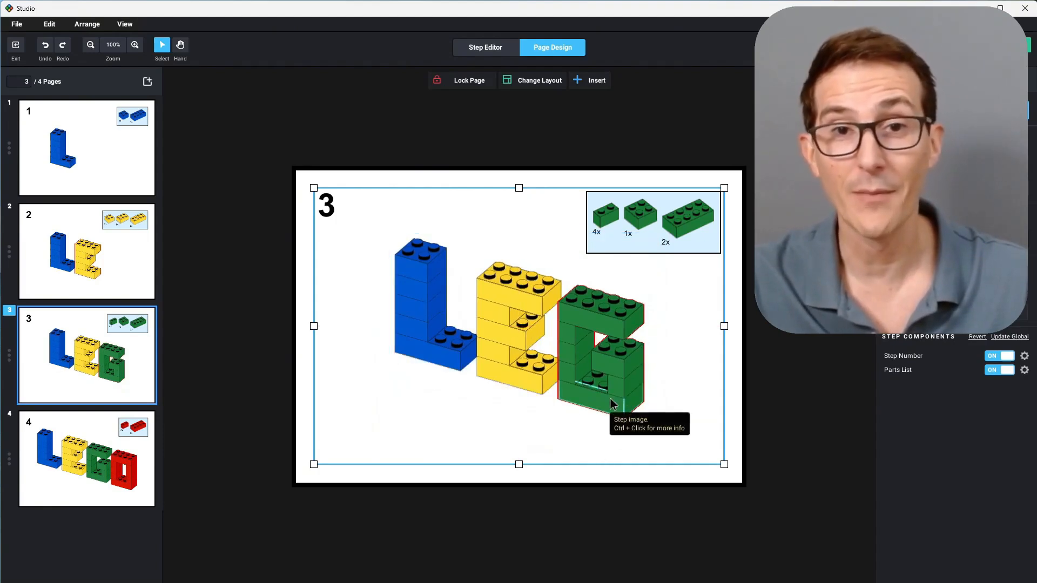
drag(528, 322, 536, 361)
drag(625, 238, 641, 363)
drag(652, 435, 634, 268)
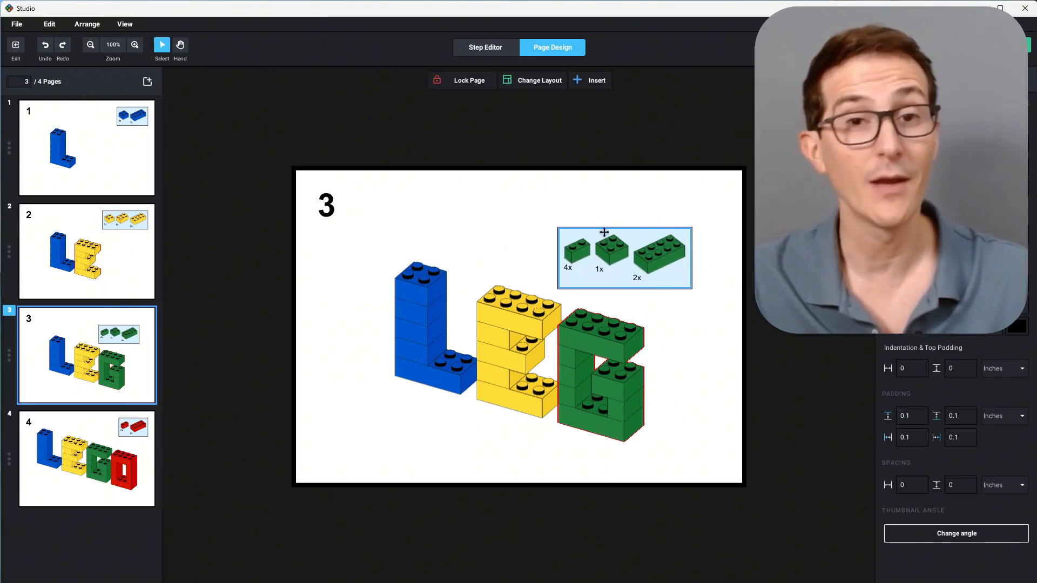
ctrl+drag(603, 232, 667, 217)
Step: Try moving the step 3 model toward the lower-left edge of its step area
drag(542, 368, 352, 370)
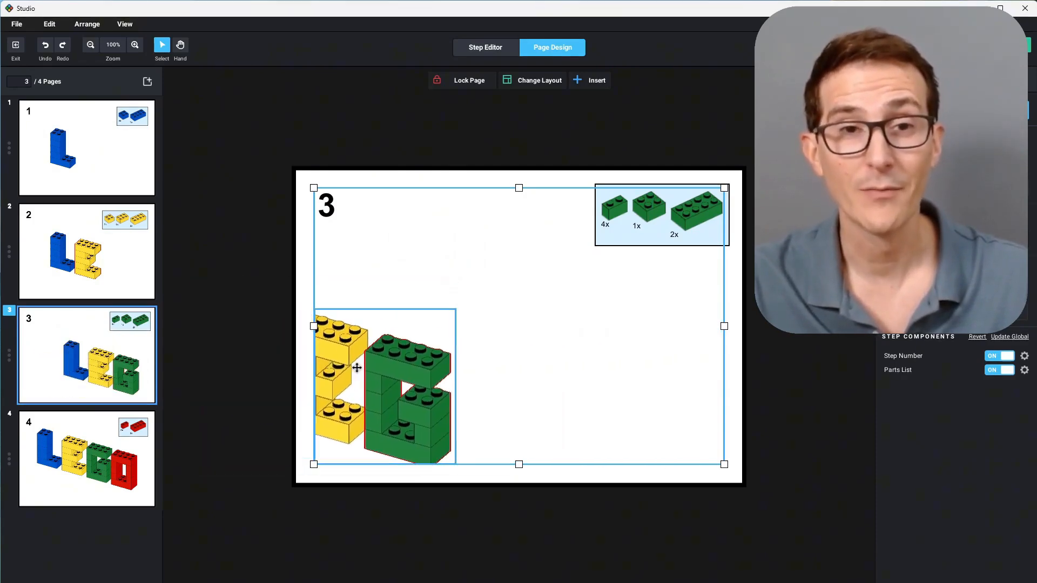
drag(423, 387, 371, 375)
drag(371, 375, 371, 375)
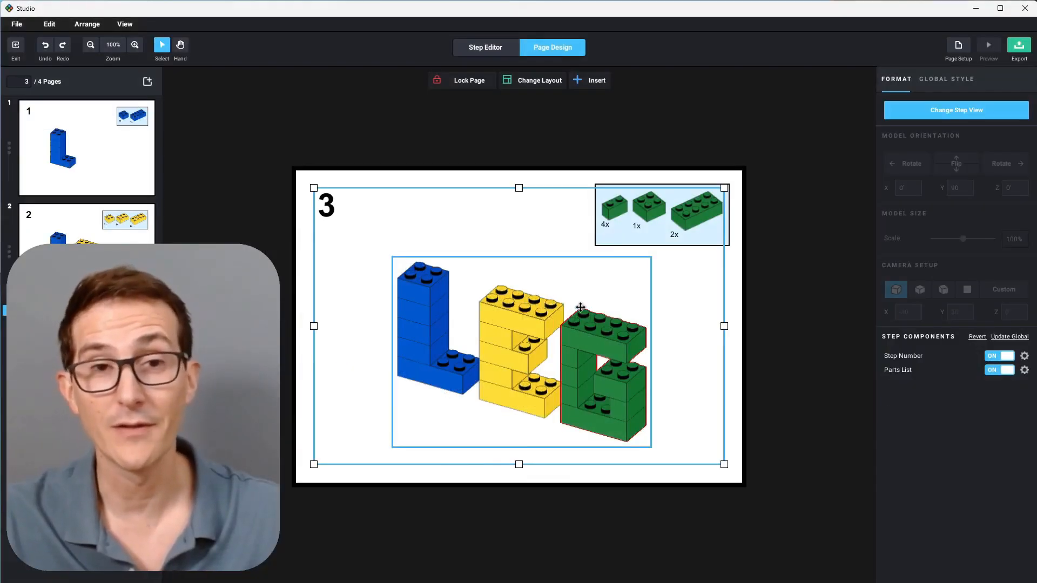
Step: Start a step view change for the step 3 model and rotate it left four times through a full turn
click(760, 303)
click(583, 303)
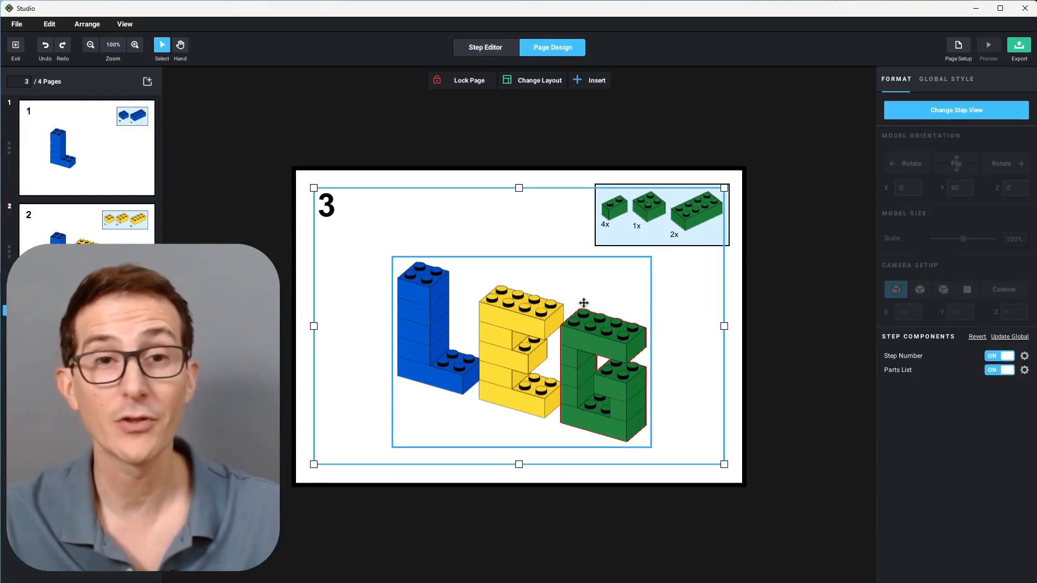
click(959, 111)
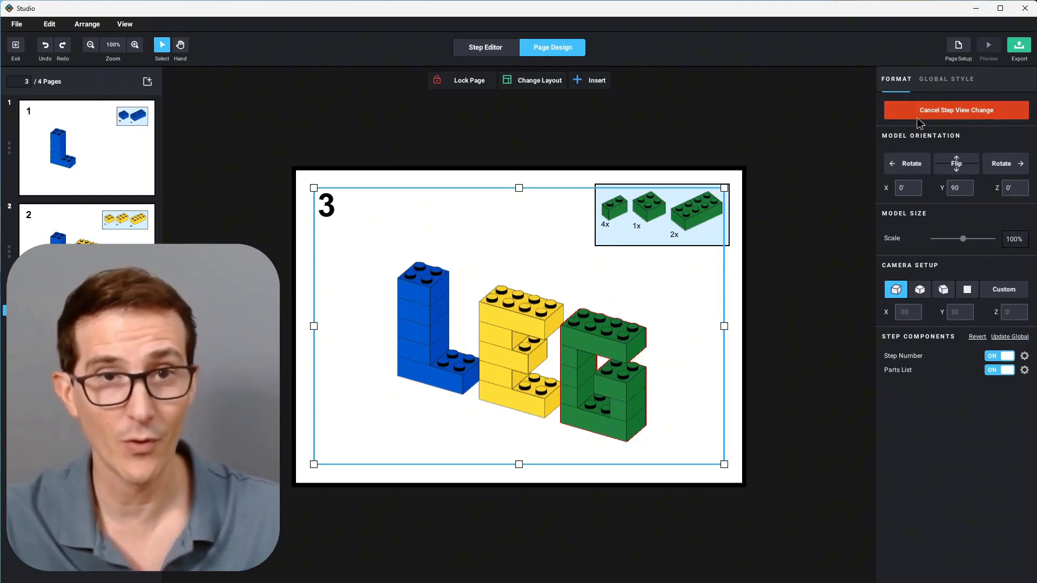
click(908, 164)
click(907, 164)
click(907, 164)
click(907, 164)
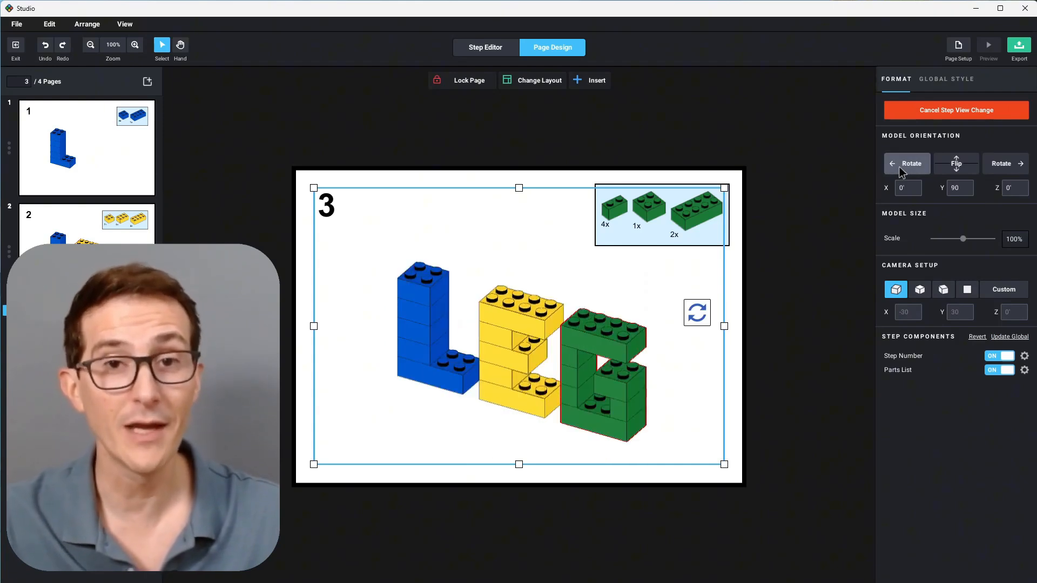
Step: Flip the step 3 model repeatedly through a full cycle until it stands upright again
click(964, 173)
click(962, 173)
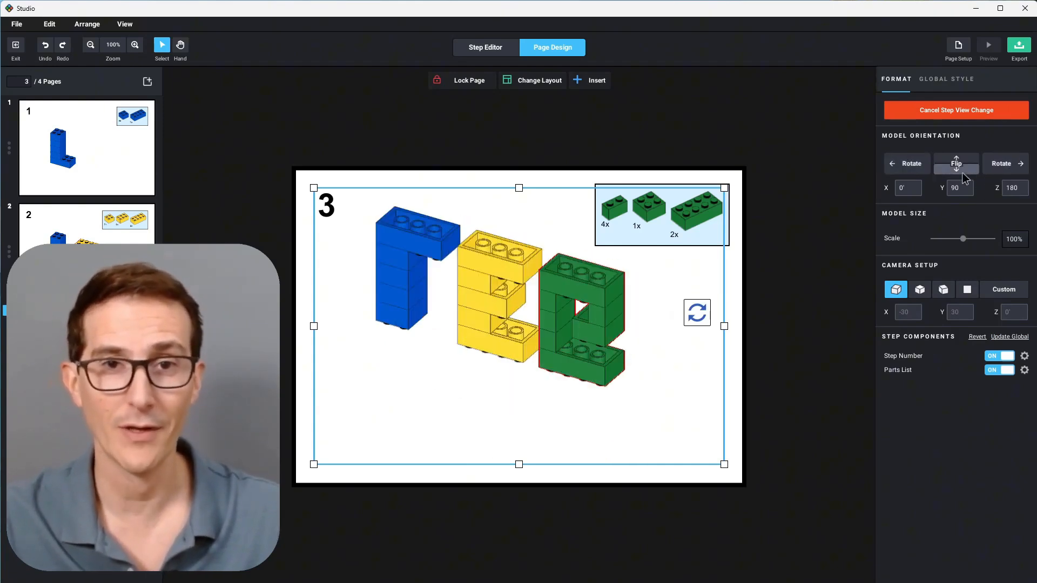
click(962, 173)
click(961, 173)
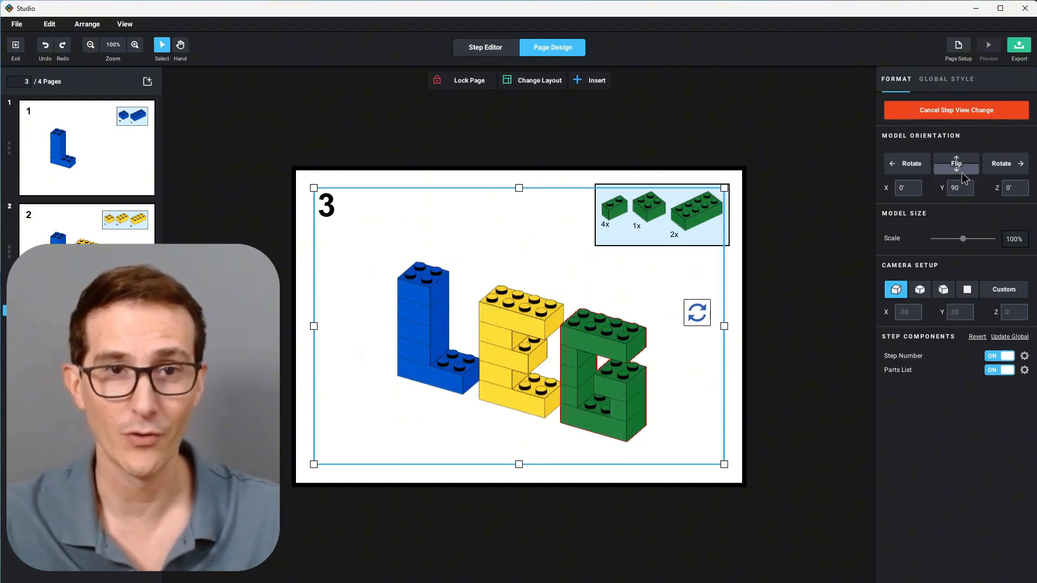
Step: Try each camera preset on the step 3 model and return to the first angled preset
click(925, 290)
click(945, 290)
click(973, 291)
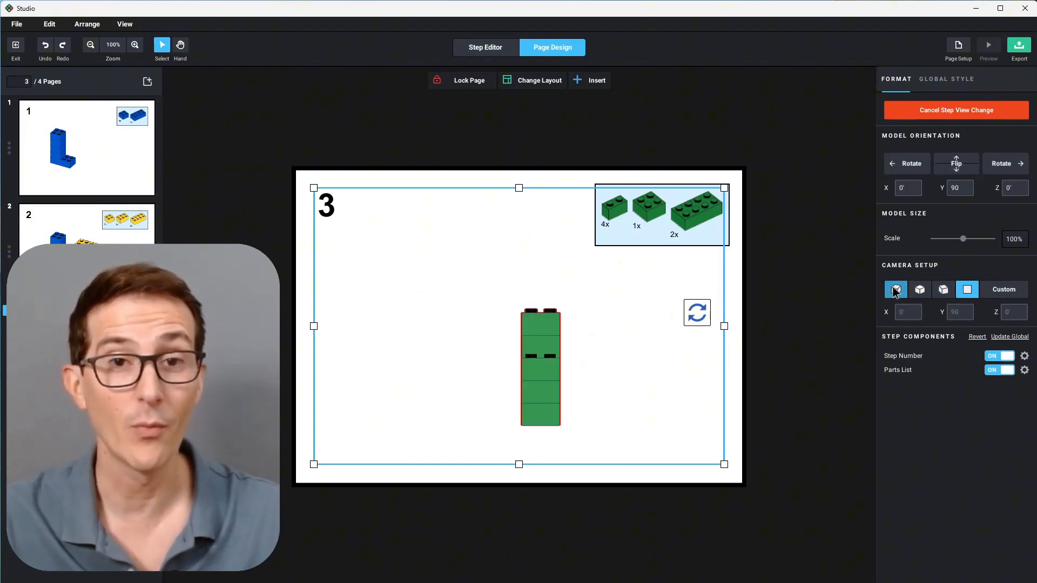
click(895, 290)
click(944, 289)
click(919, 290)
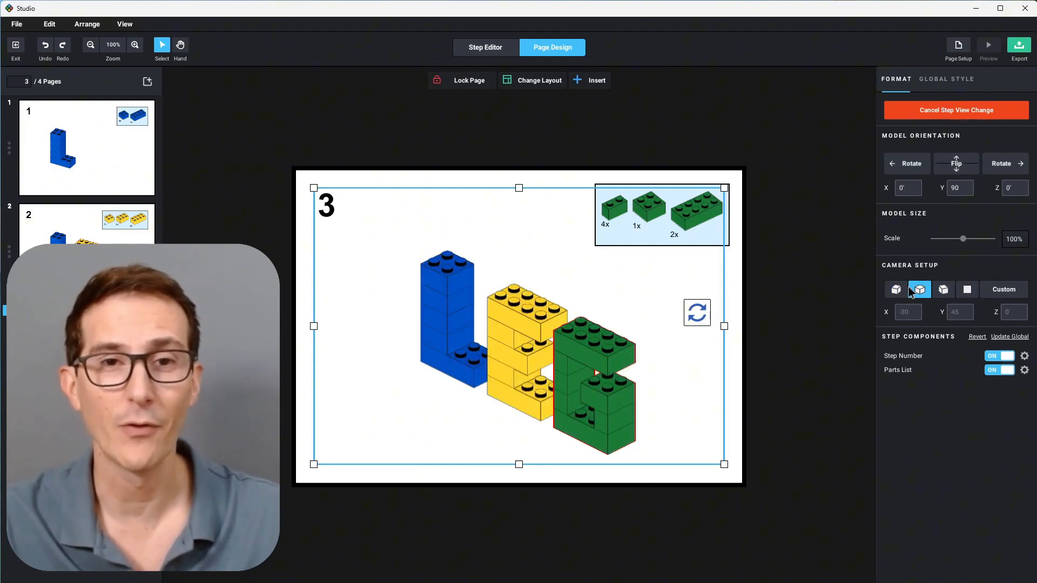
click(895, 290)
Step: Rotate the step 3 model right twice and back left twice, and try flipping it onto its back
click(991, 169)
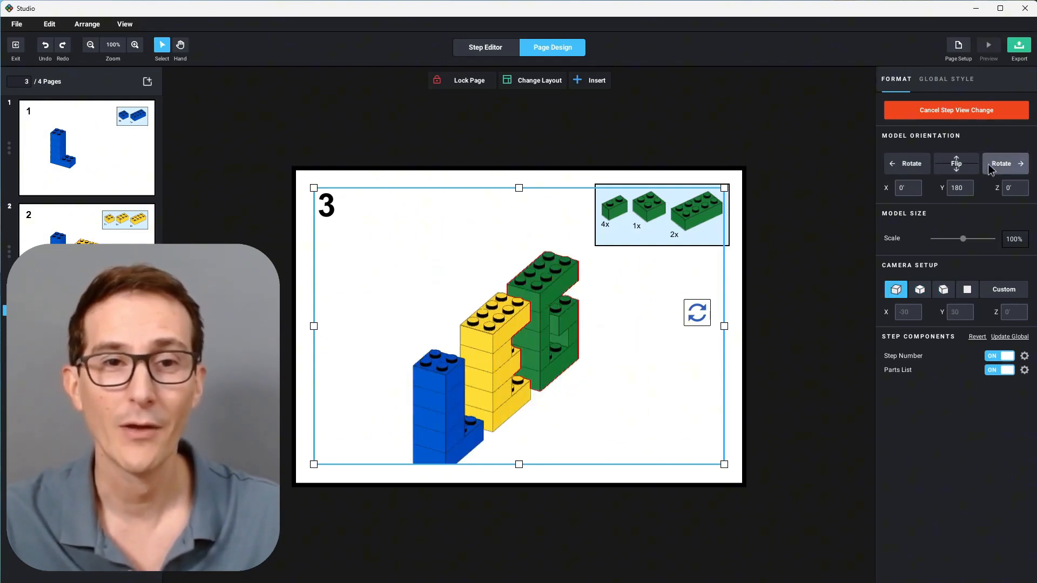
click(991, 169)
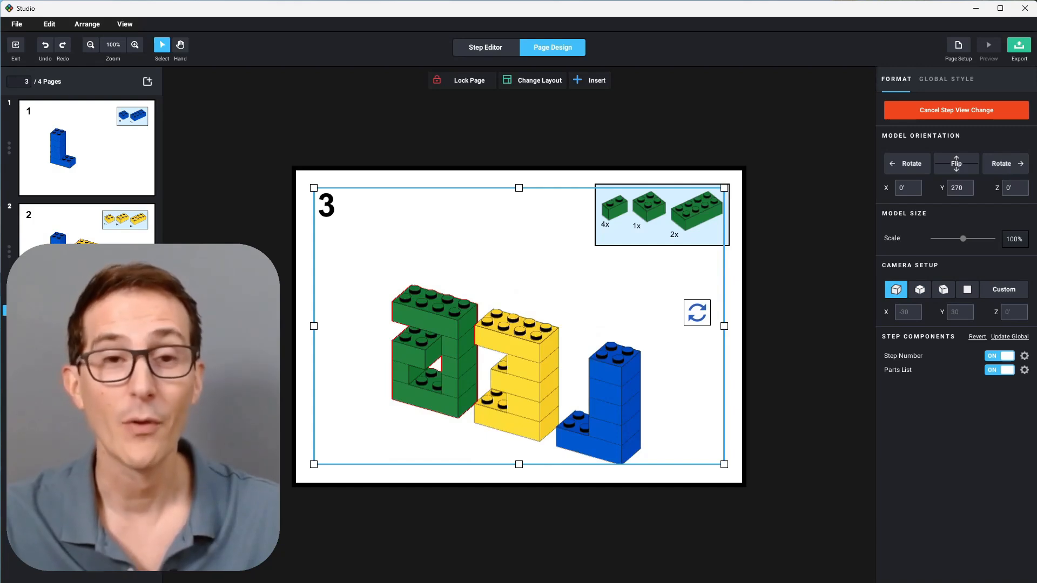
click(901, 166)
click(900, 167)
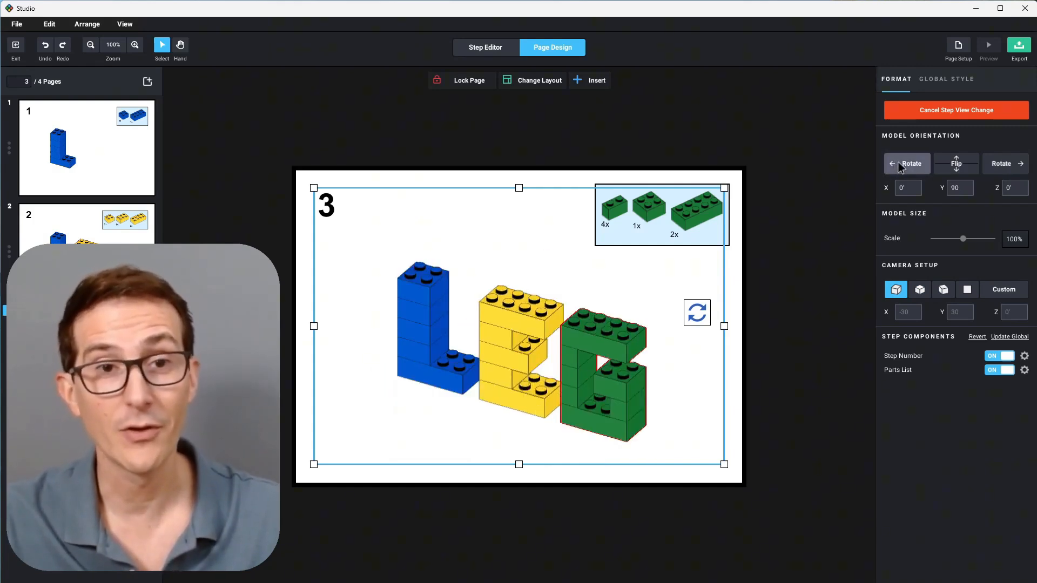
click(974, 162)
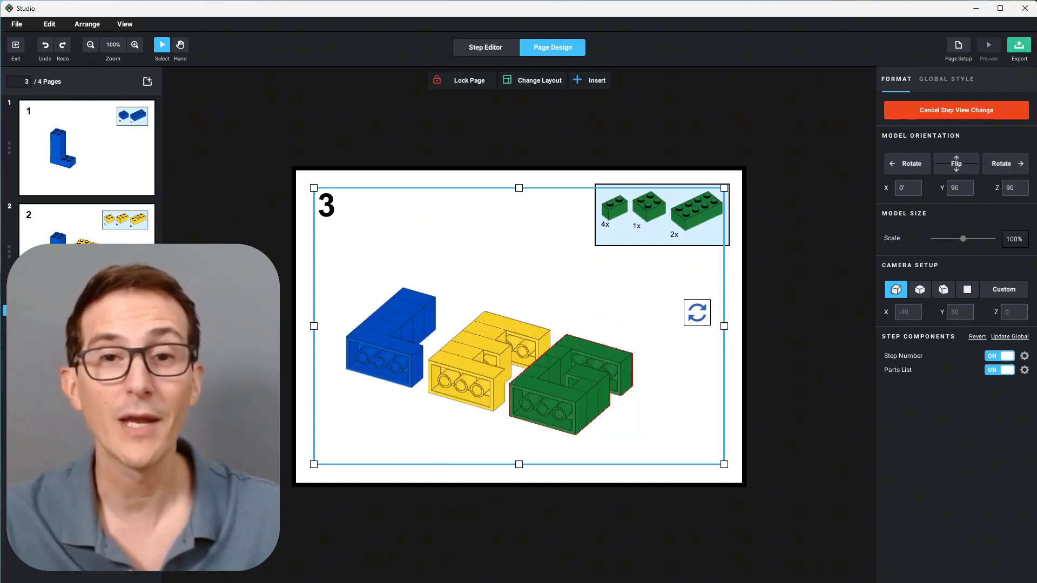
click(969, 171)
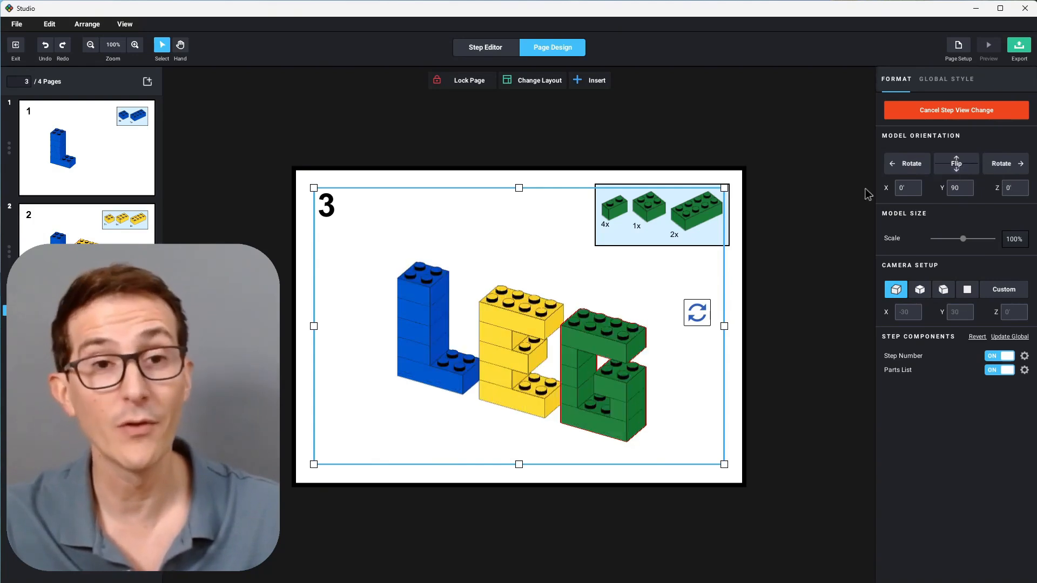
Step: Rotate the step 3 model left in quarter turns until it faces forward again at Y 90
click(911, 166)
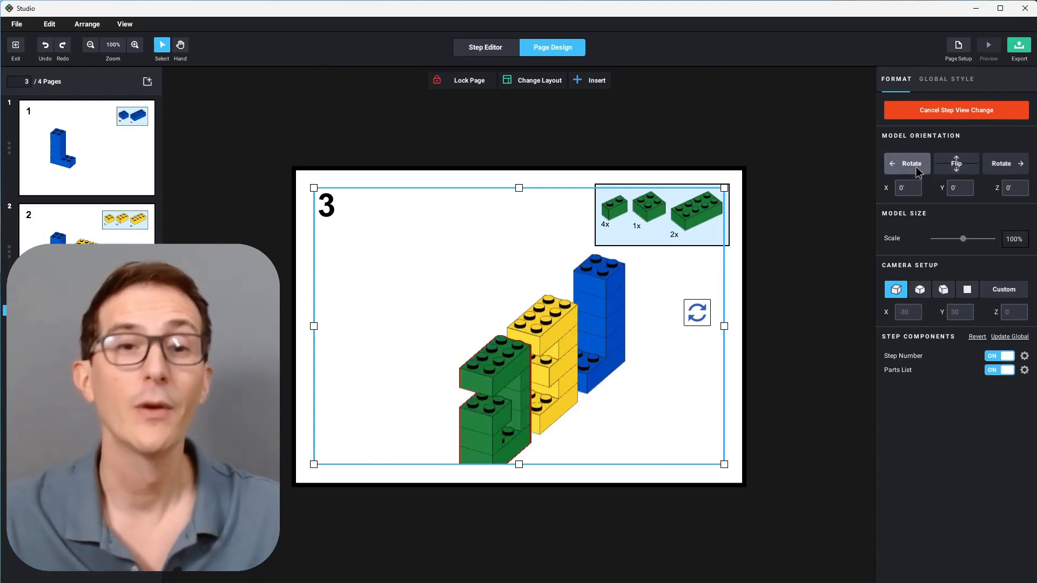
click(912, 165)
click(912, 166)
click(912, 166)
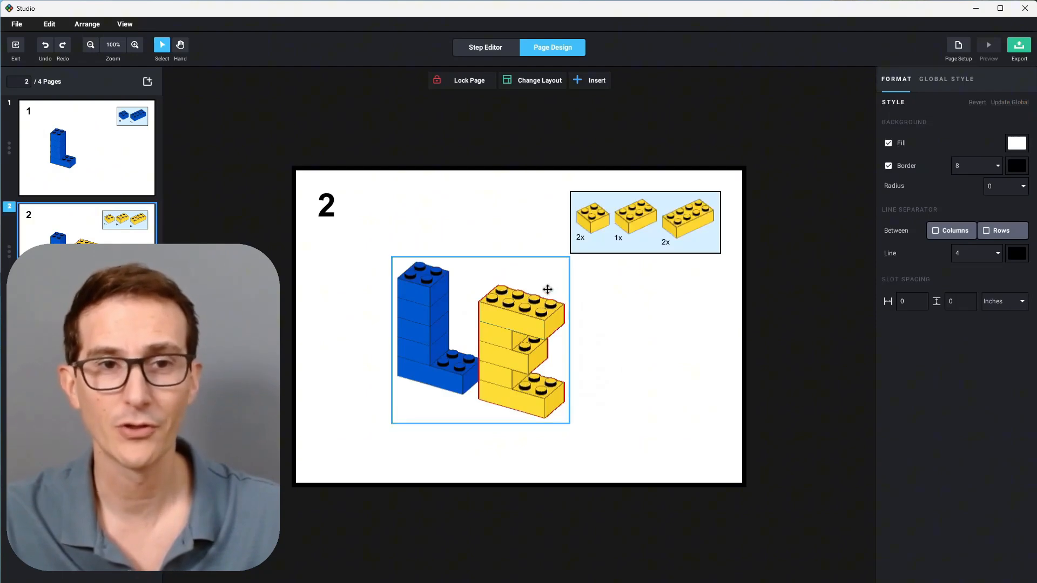
Step: Start a step view change for the step 2 model and rotate it right once to a Y orientation of 180
click(548, 289)
click(969, 111)
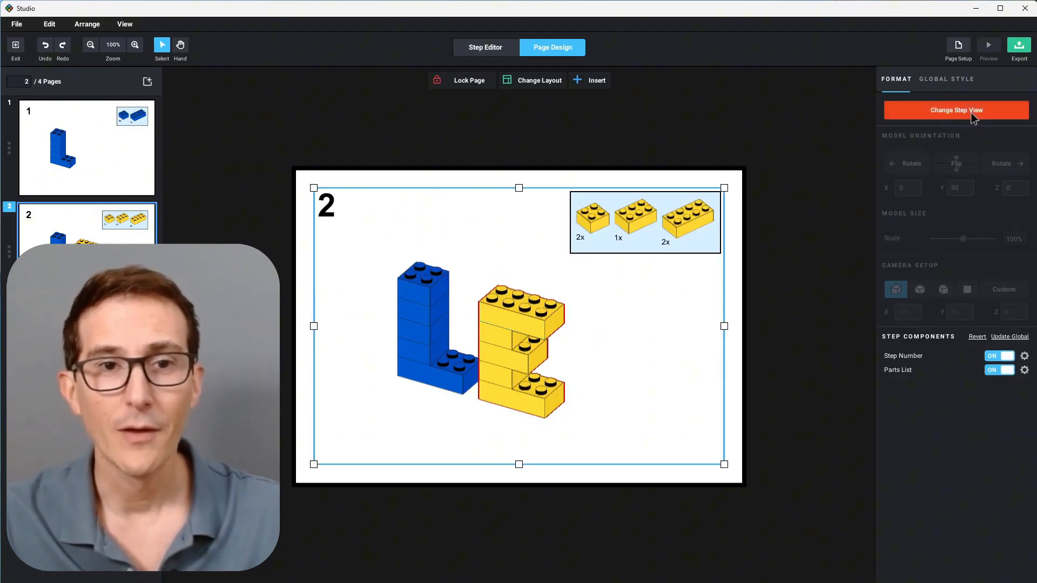
click(1004, 167)
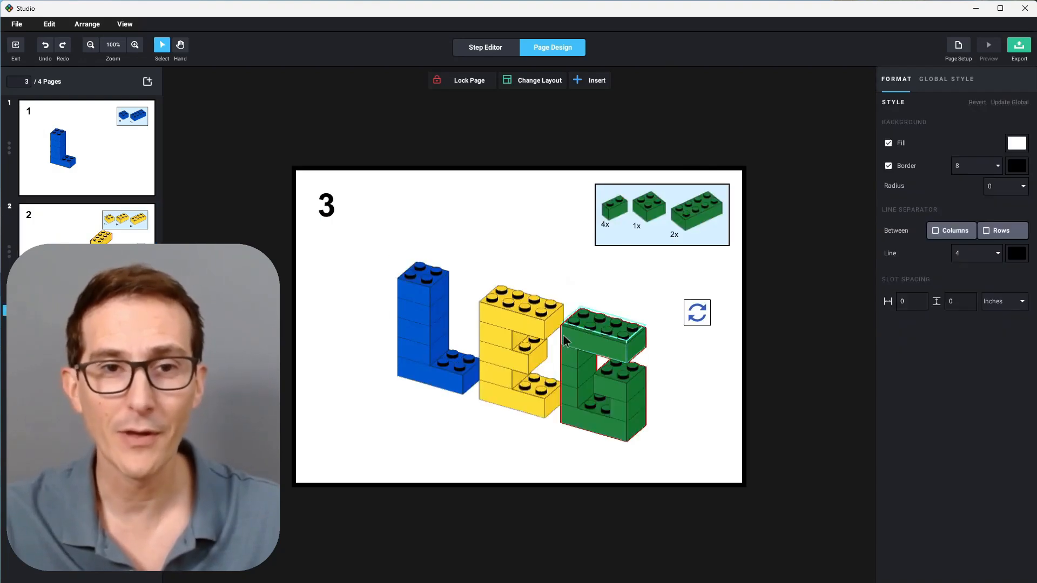
Step: Cancel the step view change on step 3 and move its model to the center of the step area
click(563, 335)
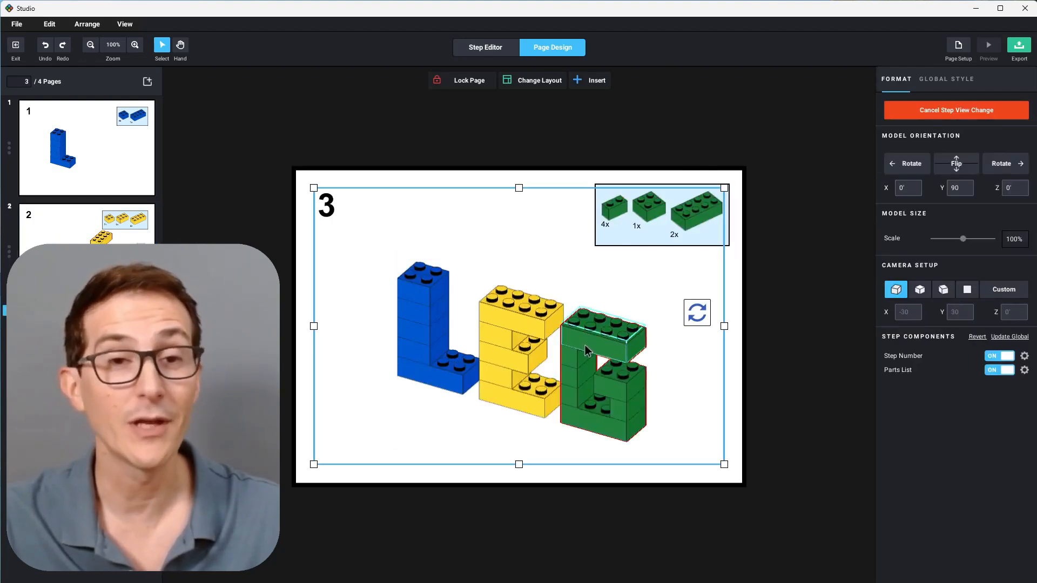
mouse_move(583, 337)
mouse_down()
mouse_move(631, 312)
mouse_move(580, 326)
mouse_up()
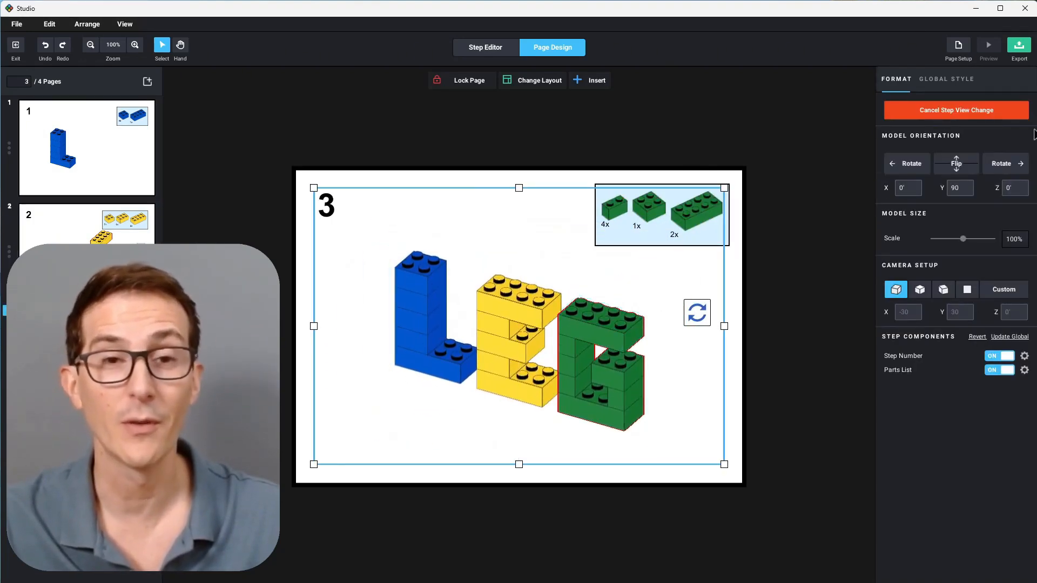
click(987, 111)
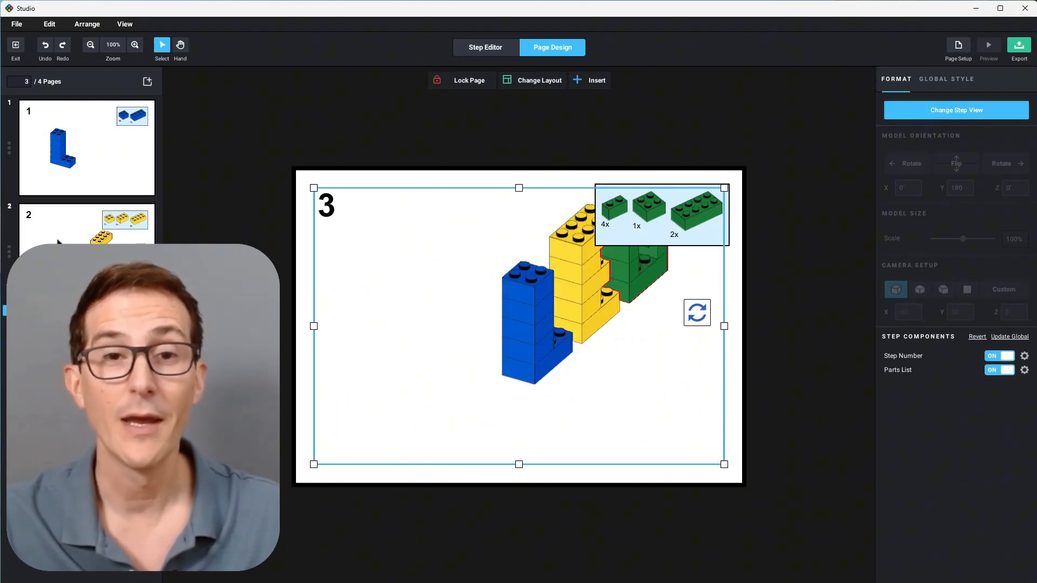
drag(618, 324, 551, 387)
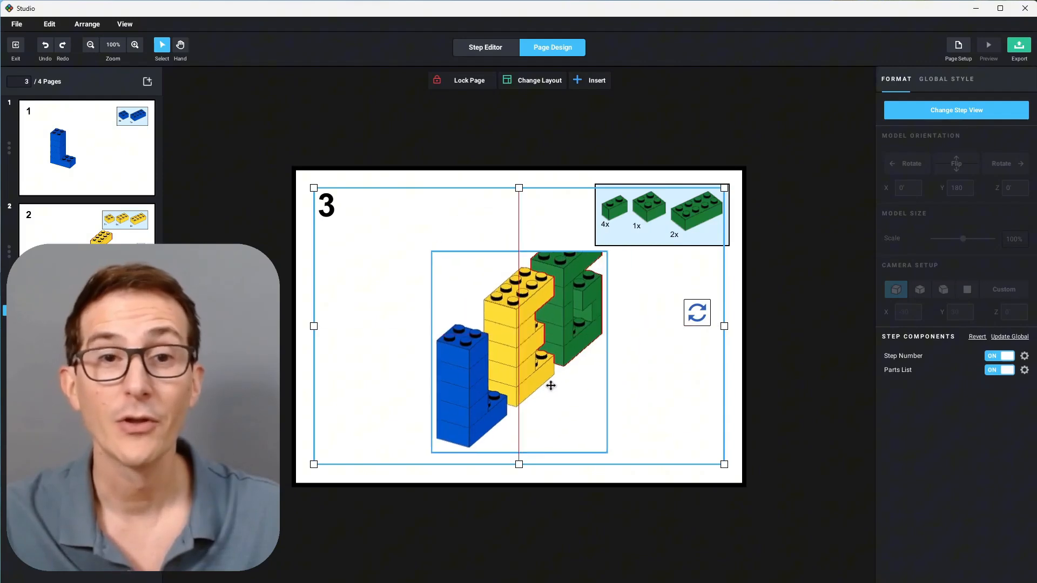
Step: Apply a new step view change to step 3, rotating the model left once and shifting it toward the upper left
click(983, 110)
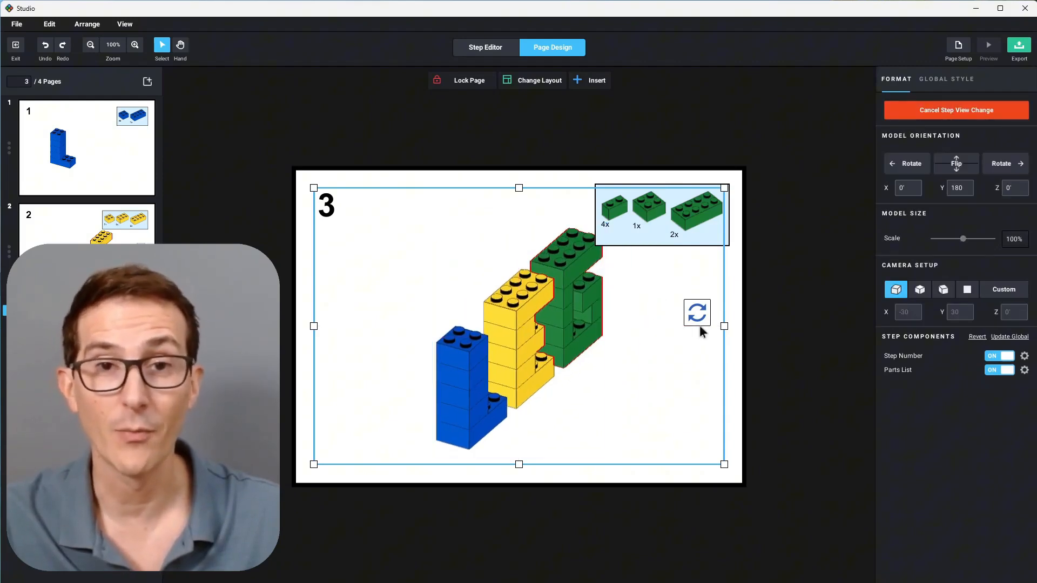
click(912, 163)
drag(611, 432, 480, 372)
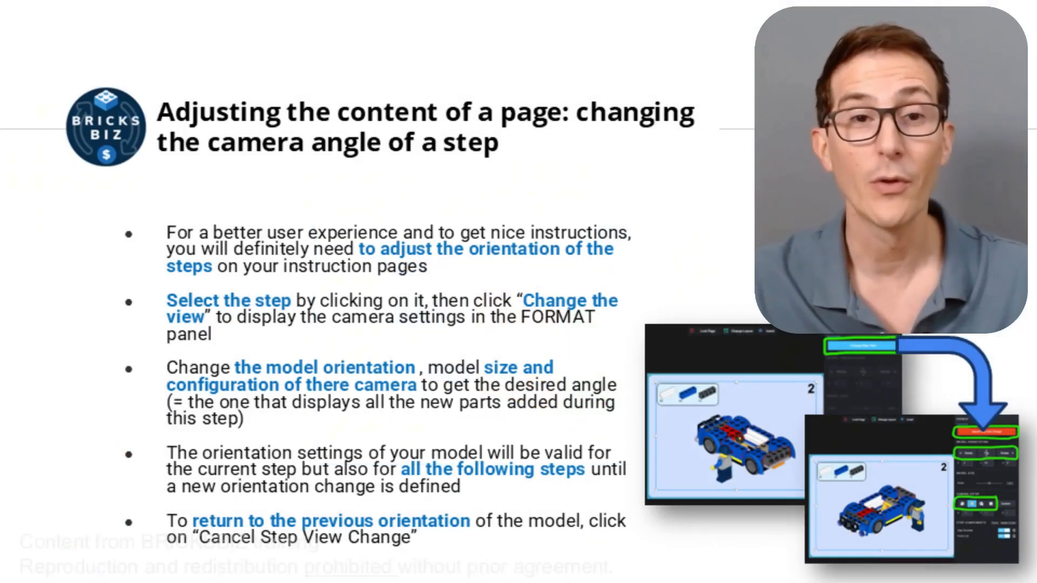
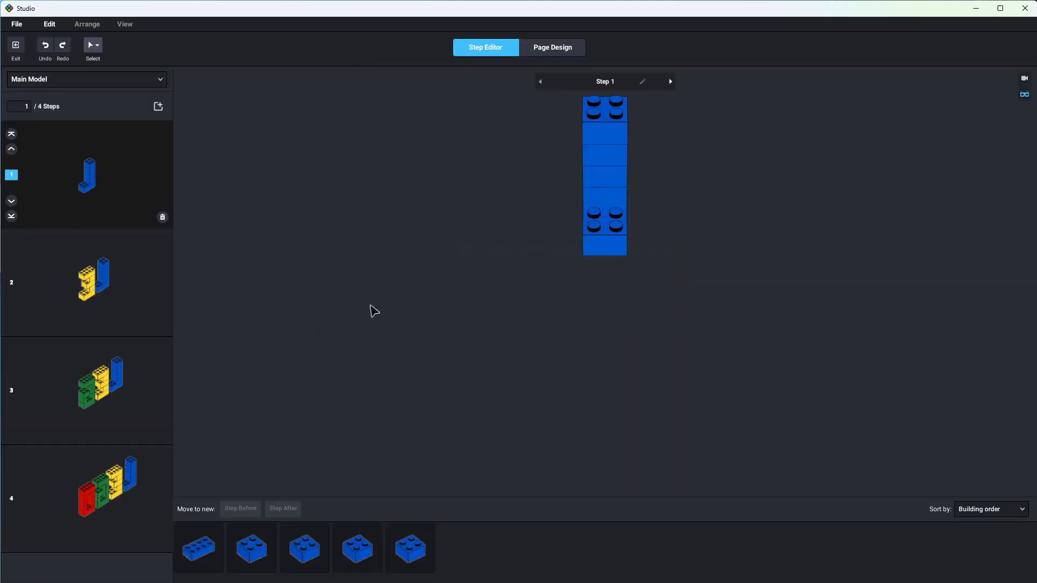
Step: Review steps 2, 3 and 4 in the Step Editor and return to step 1
click(135, 283)
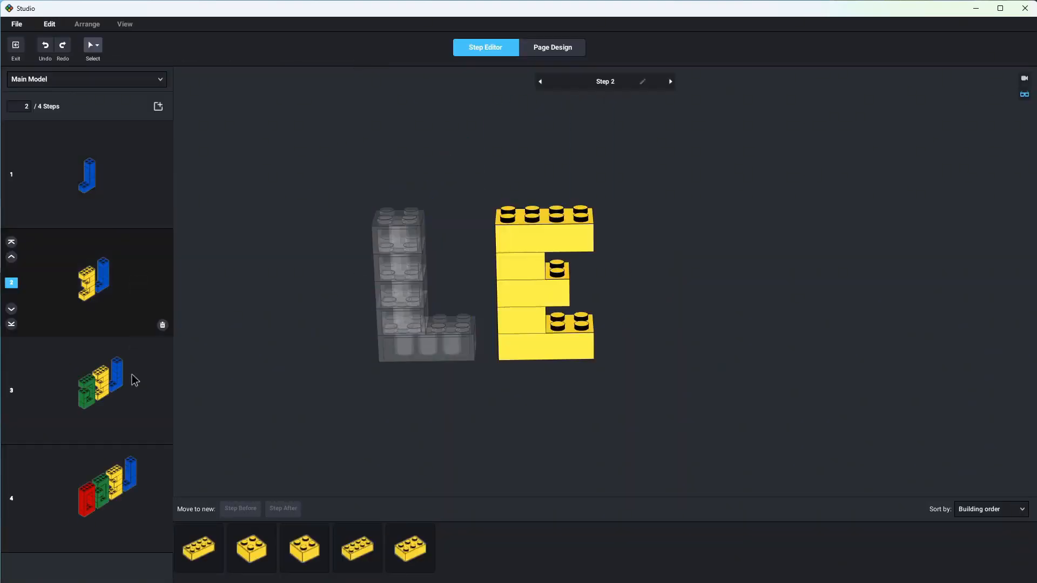
click(135, 399)
click(124, 488)
click(135, 169)
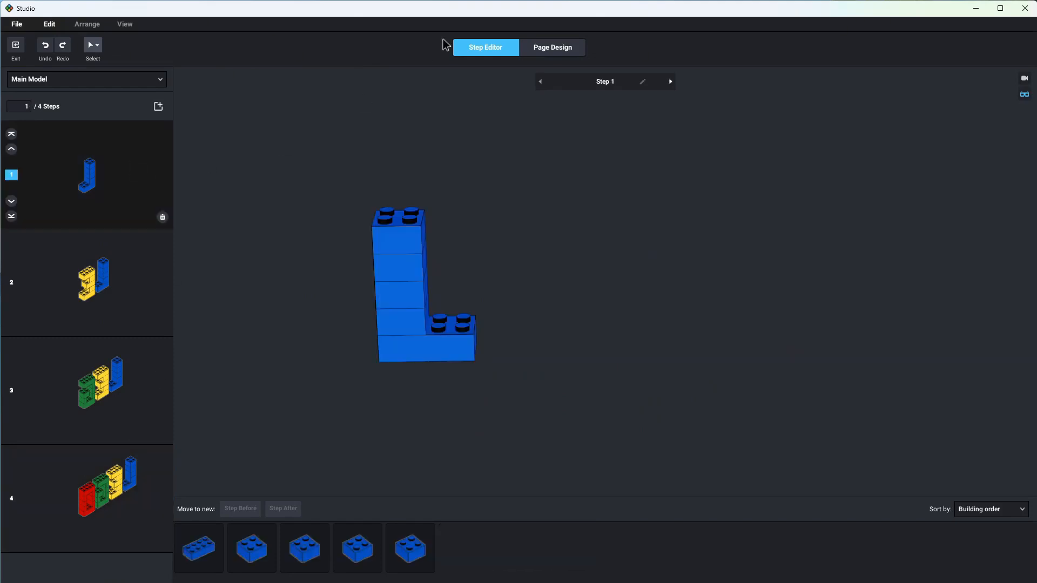
Step: In Page Design, start a step view change for the step 1 model and rotate it right twice to Y 180
click(540, 49)
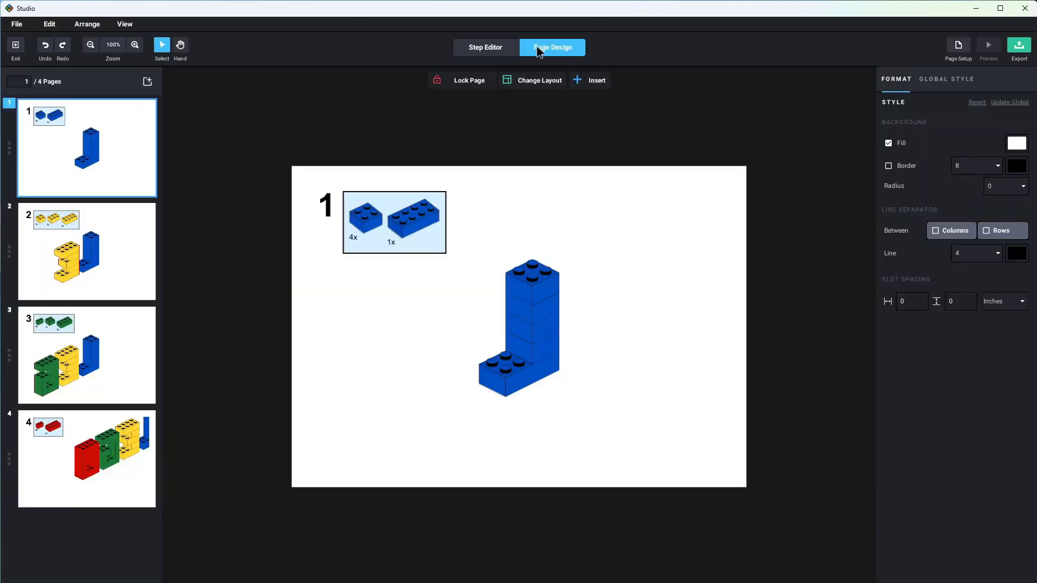
click(495, 326)
click(982, 113)
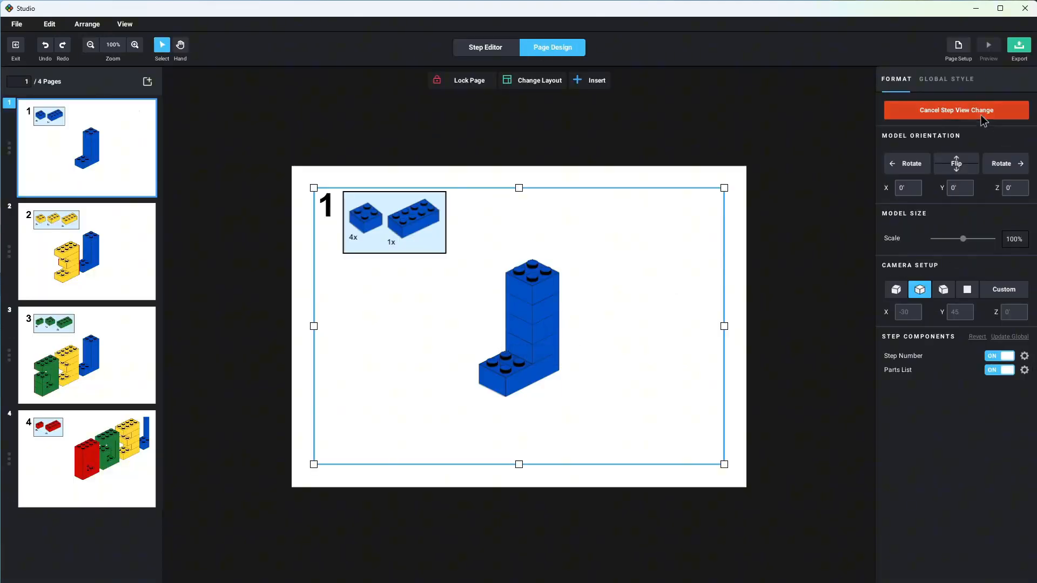
click(1015, 165)
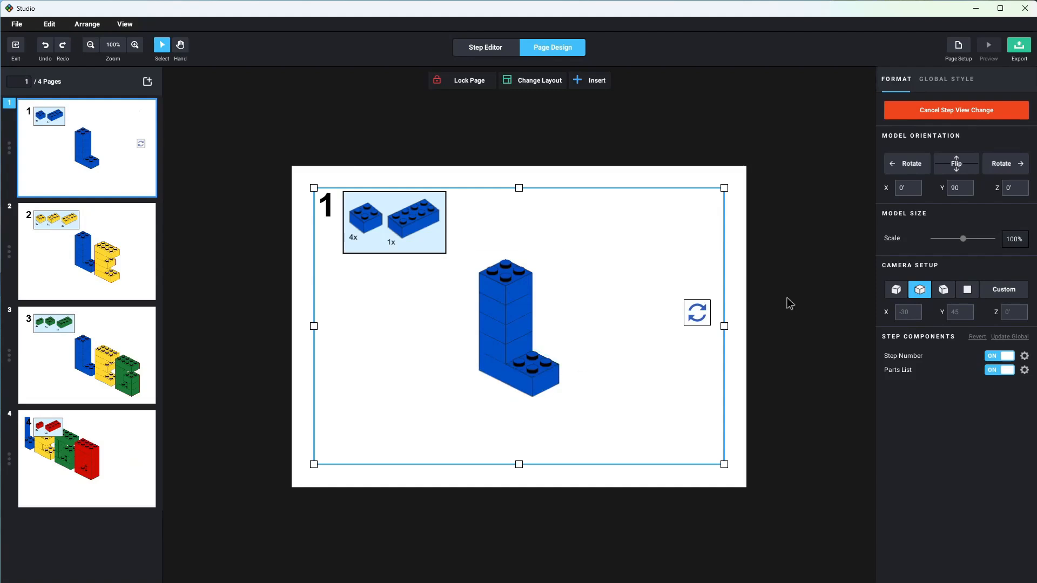
click(1006, 167)
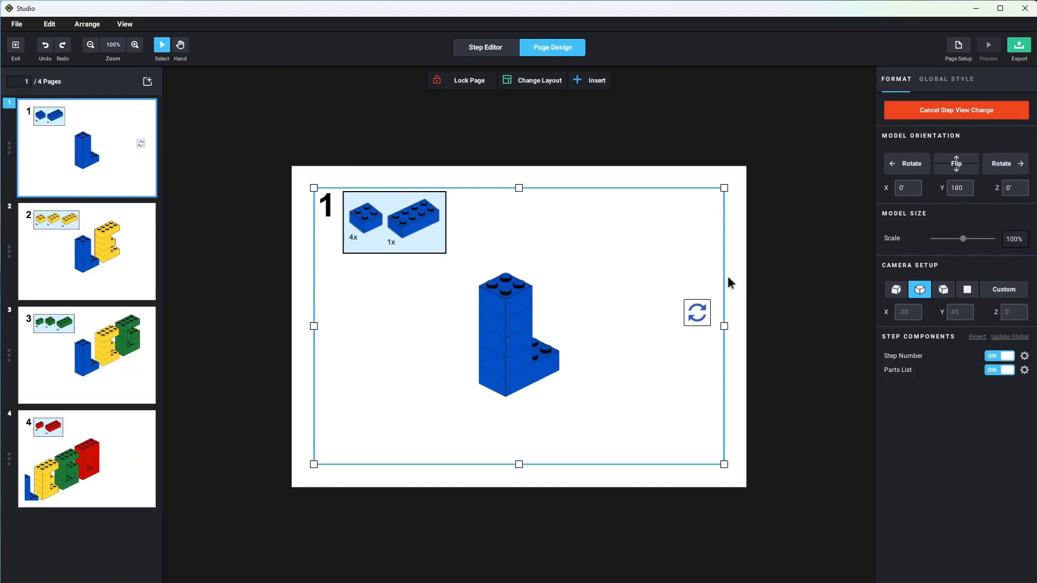
Step: Delete step 1's rotation icon, then try the camera presets with Y 30 and Y 60
click(696, 313)
click(531, 336)
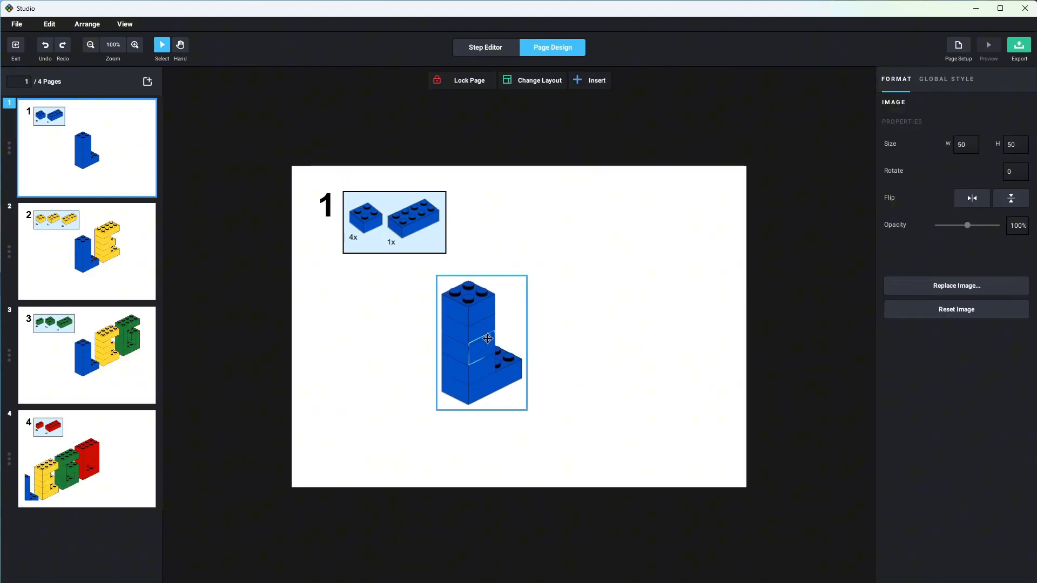
click(943, 292)
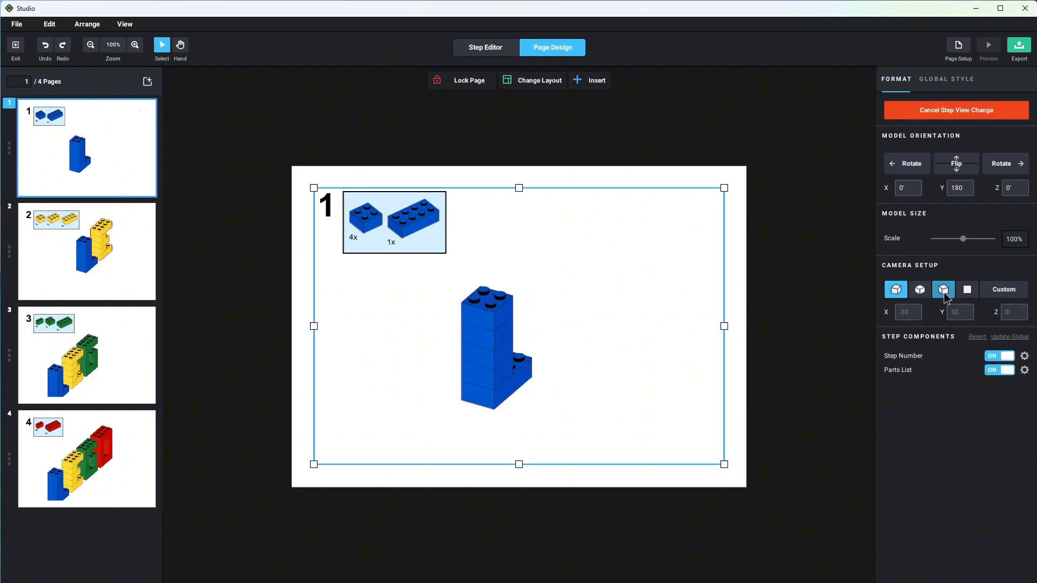
click(944, 290)
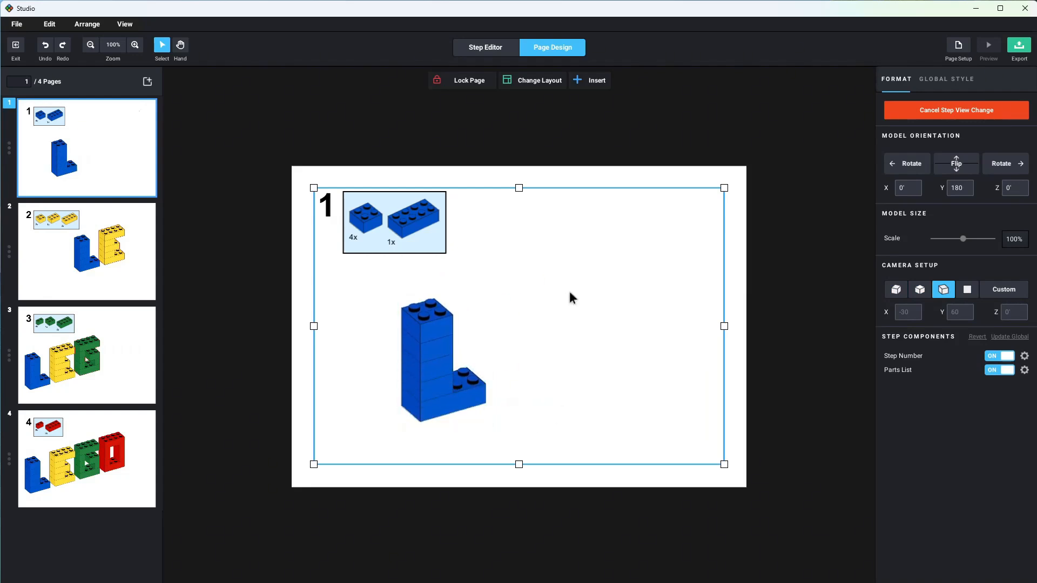
Step: Move the step 2 model so its blue L lines up with the one on step 1
click(81, 266)
drag(556, 310, 480, 347)
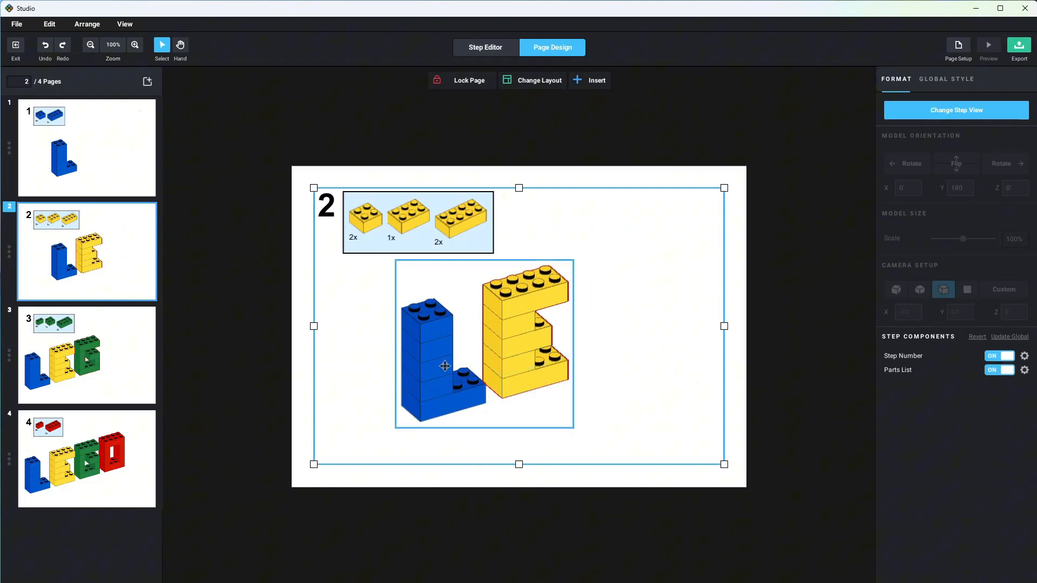
Step: Rotate the step 1 model left to Y 90, apply the Y 30 camera preset and remove the rotation icon
click(134, 147)
click(331, 233)
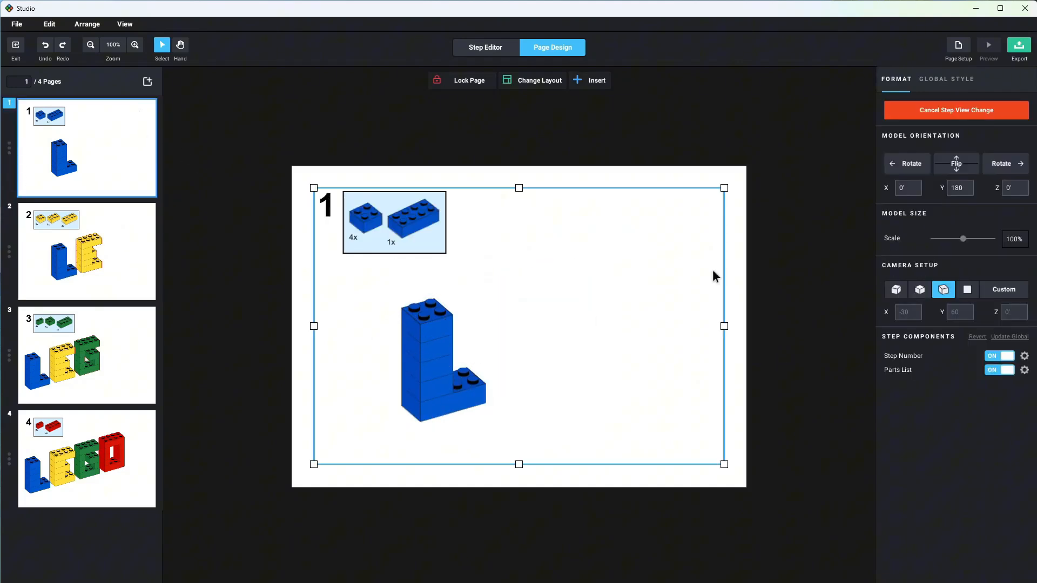
click(904, 163)
click(894, 291)
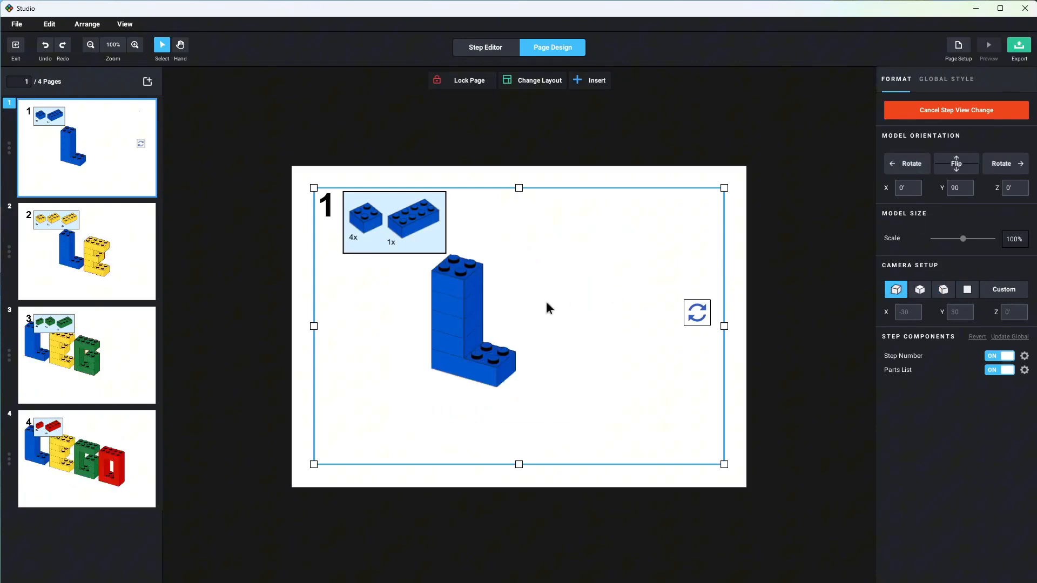
click(696, 312)
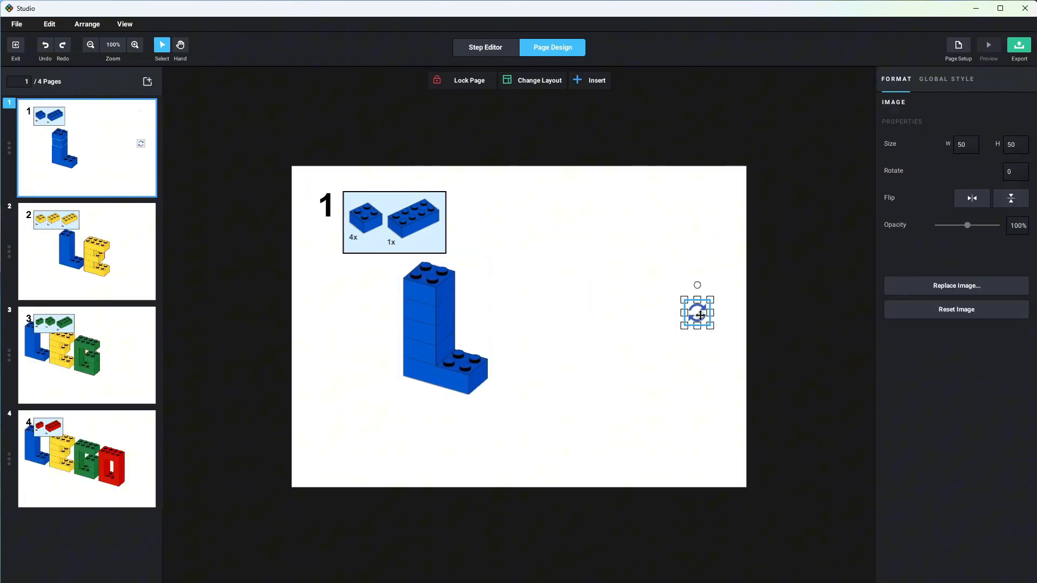
key(Delete)
Step: Move the models on steps 2 and 3 so their blue L aligns with the one on step 1
click(155, 253)
drag(556, 349, 530, 352)
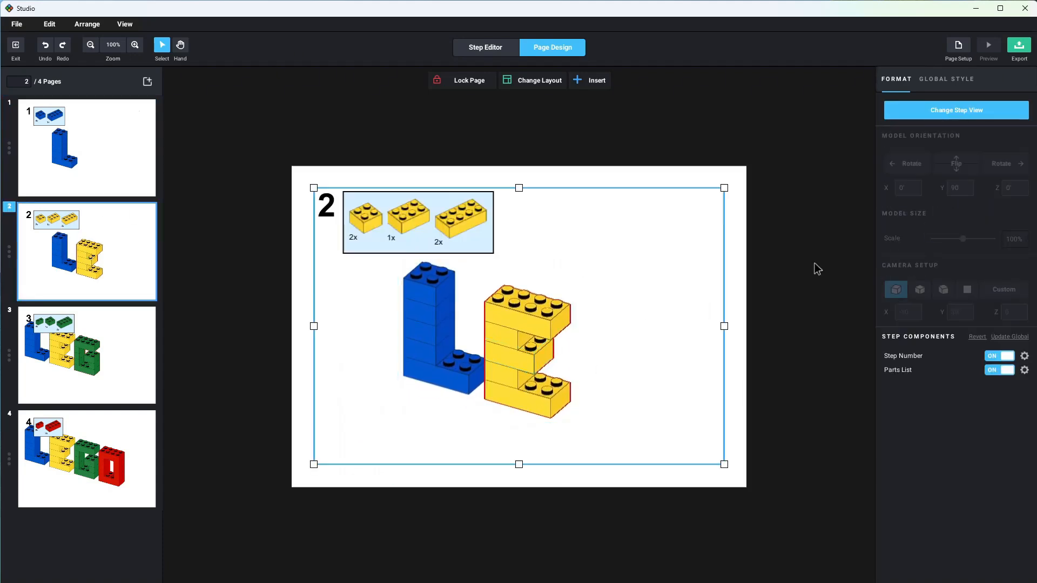
click(132, 353)
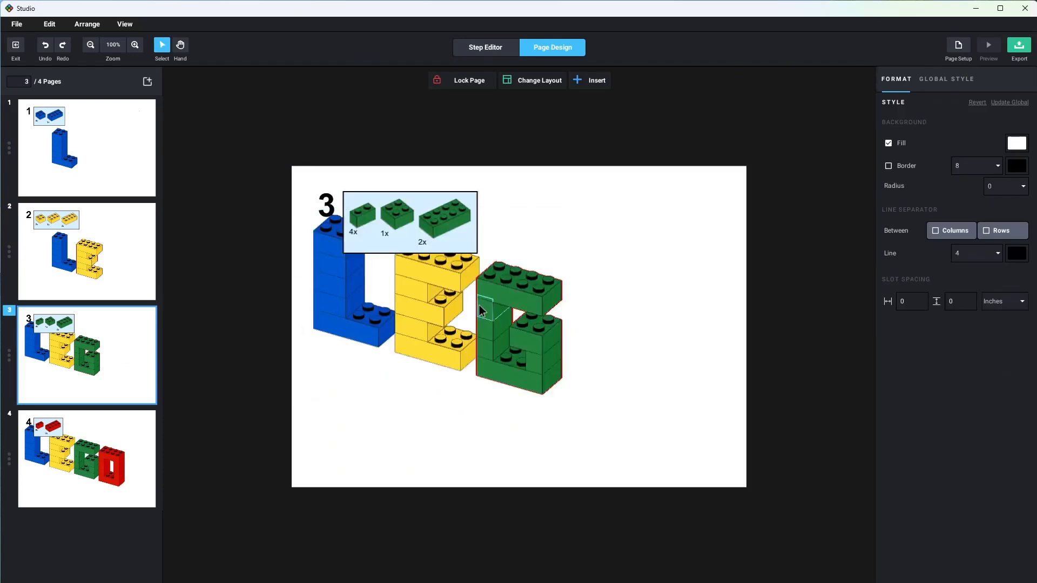
drag(610, 369, 573, 357)
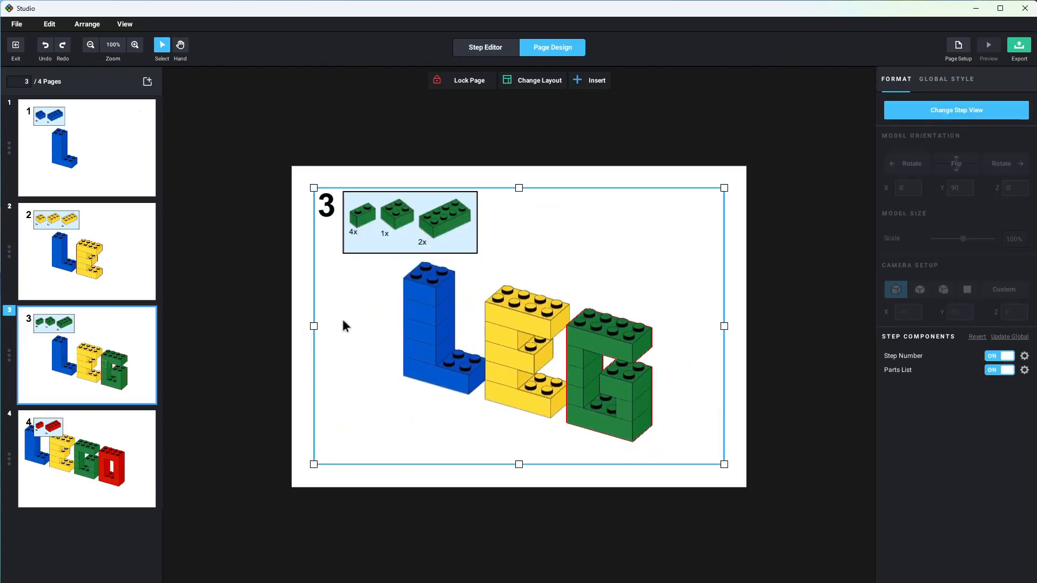
Step: On step 4, center the LEGO model in the step area and place the parts list in the page's upper-right corner
click(93, 426)
drag(509, 285, 544, 331)
drag(373, 216, 653, 216)
drag(593, 350, 593, 338)
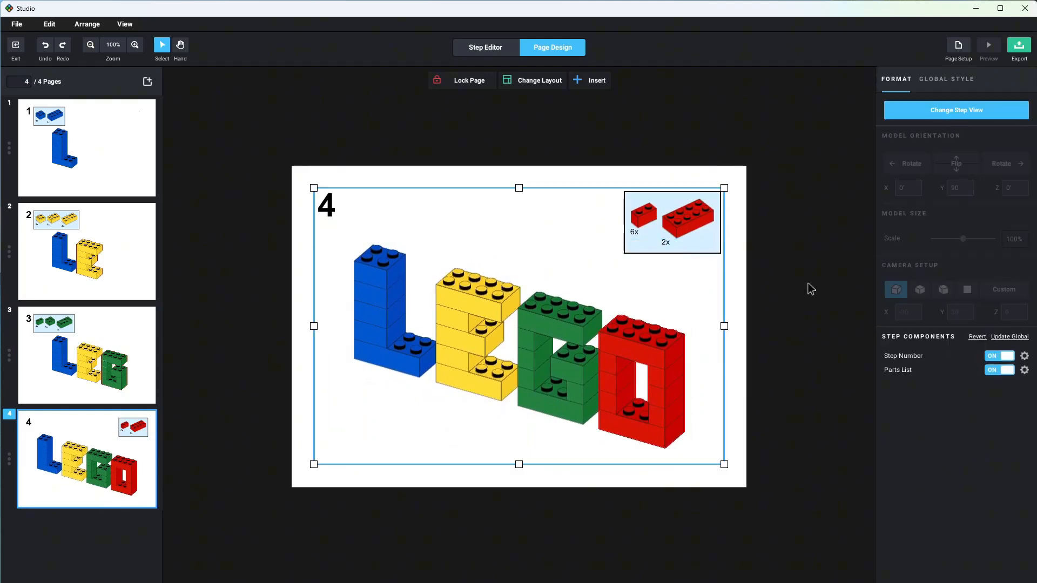
Step: Move the parts lists of steps 3 and 2 to the upper-right corner of their pages
click(98, 355)
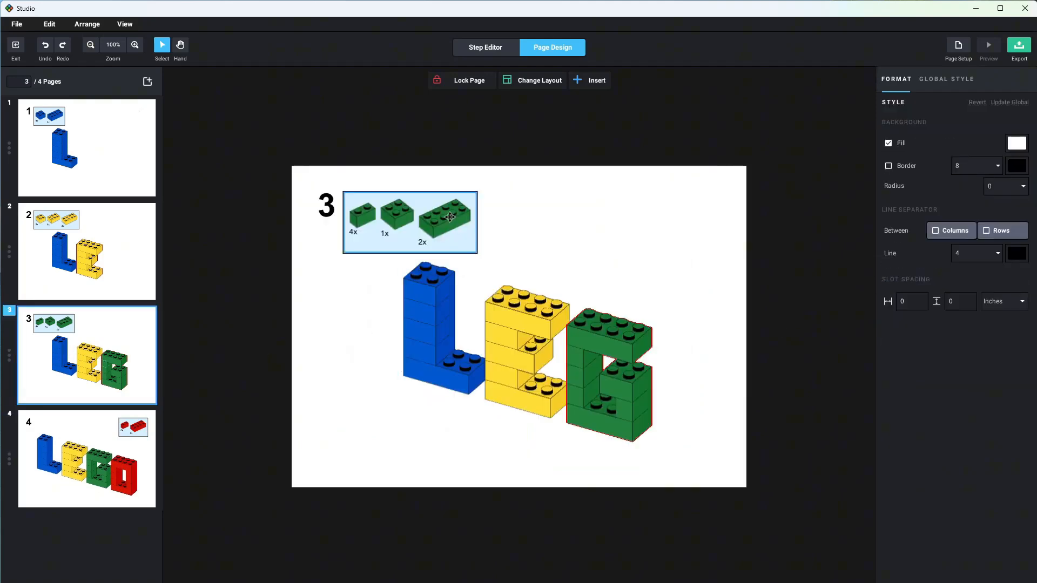
drag(378, 221, 621, 221)
drag(582, 376, 582, 352)
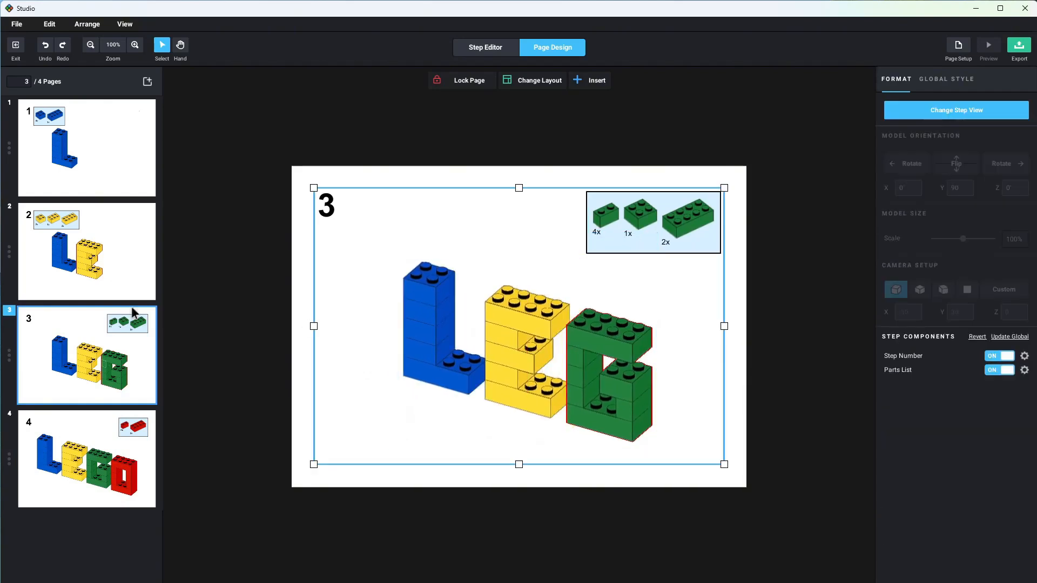
click(116, 253)
click(481, 273)
drag(426, 208, 654, 208)
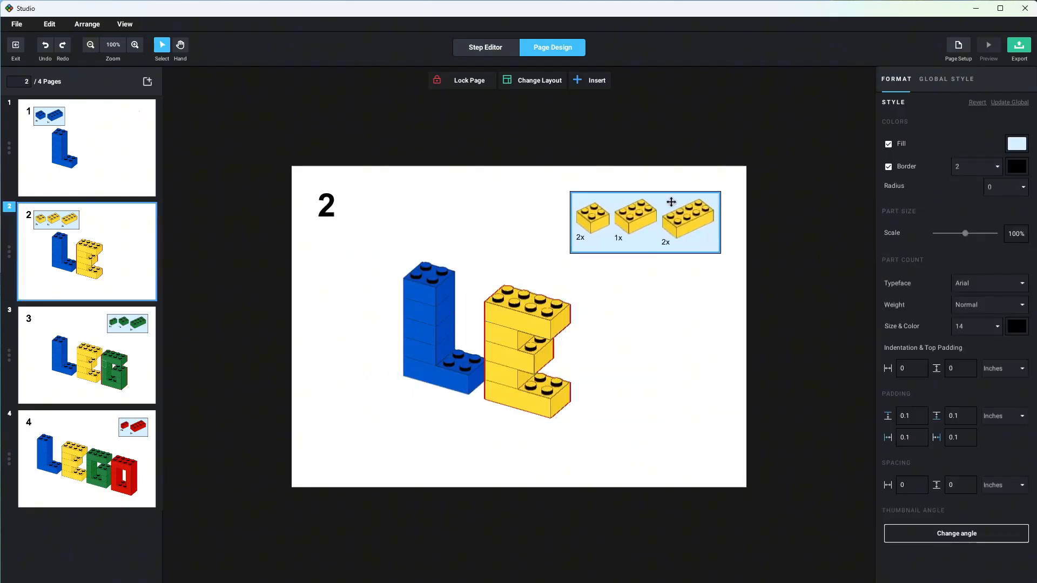
Step: Move step 1's parts list to the page's upper-right corner and shift its model slightly to the right
click(86, 147)
drag(404, 207, 680, 207)
drag(459, 338, 488, 347)
click(684, 291)
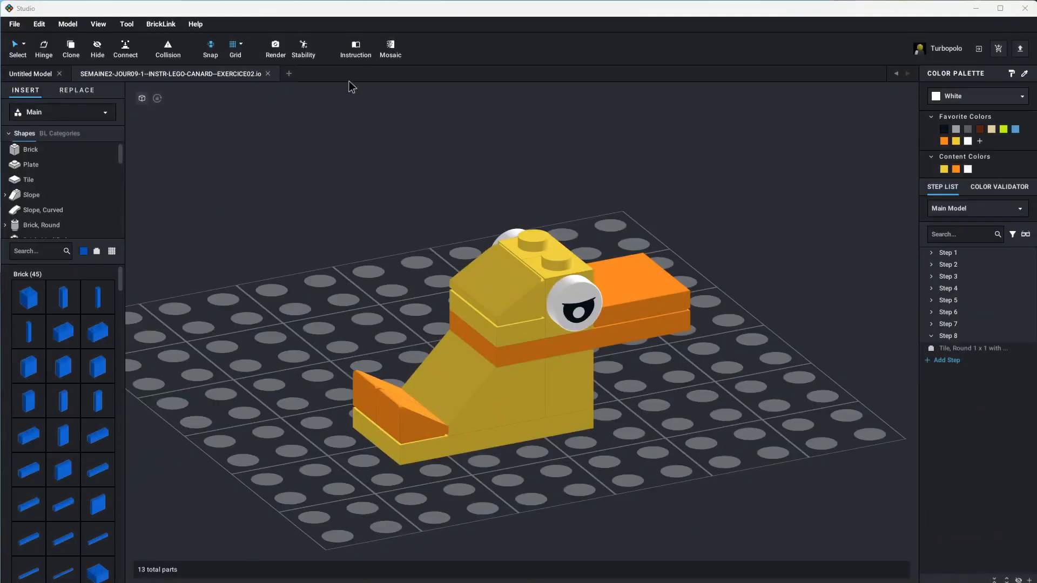
Step: Open the instructions for the duck model and review its building steps through step 8 in the Step Editor
click(355, 48)
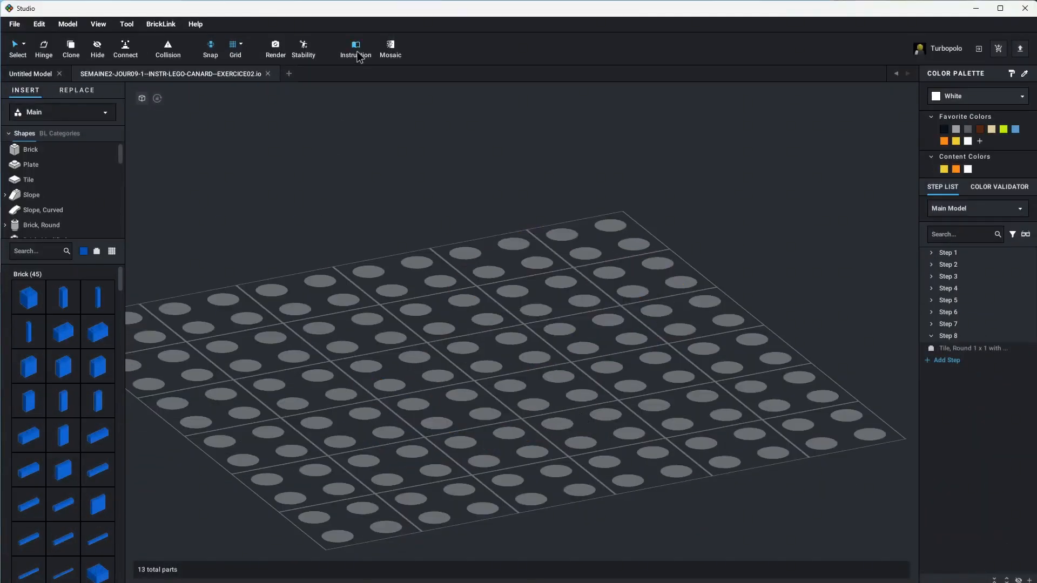
click(110, 264)
click(98, 375)
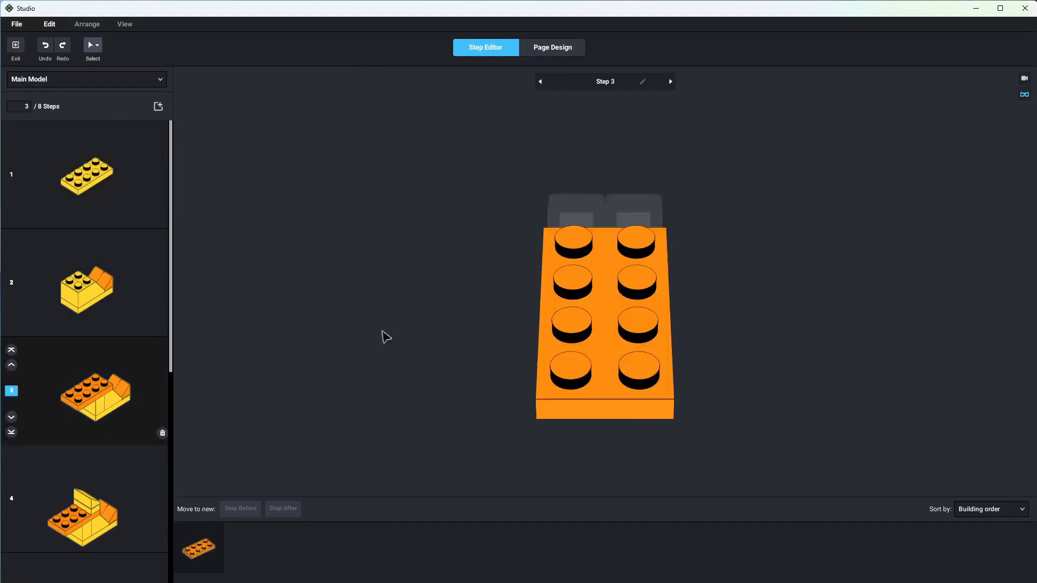
click(670, 81)
click(670, 82)
click(670, 82)
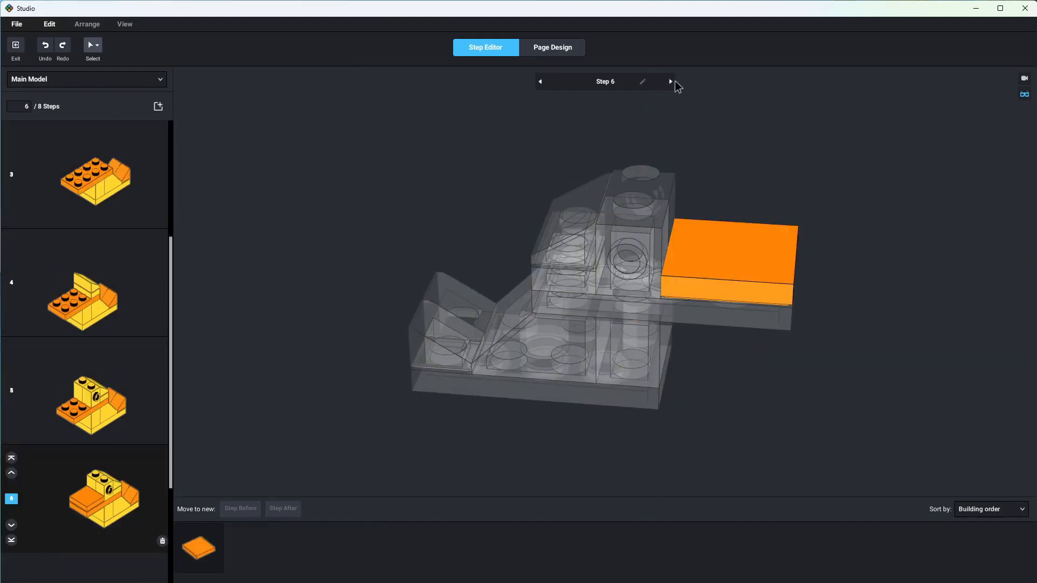
click(670, 81)
click(671, 81)
Step: In Page Design, move step 1's parts list to the page's upper-right corner and nudge the yellow plate toward the center
click(567, 48)
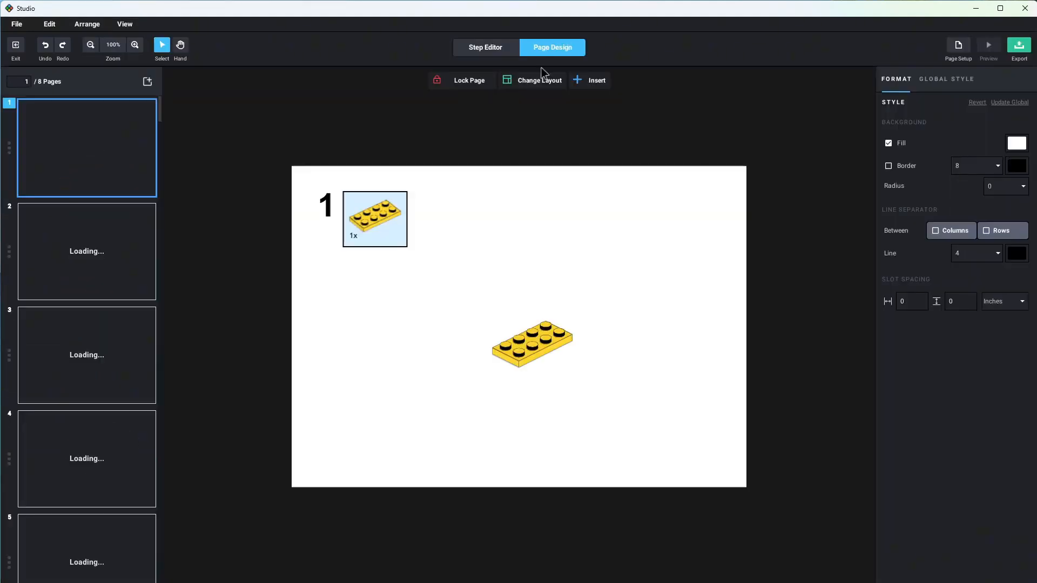
click(118, 255)
click(99, 150)
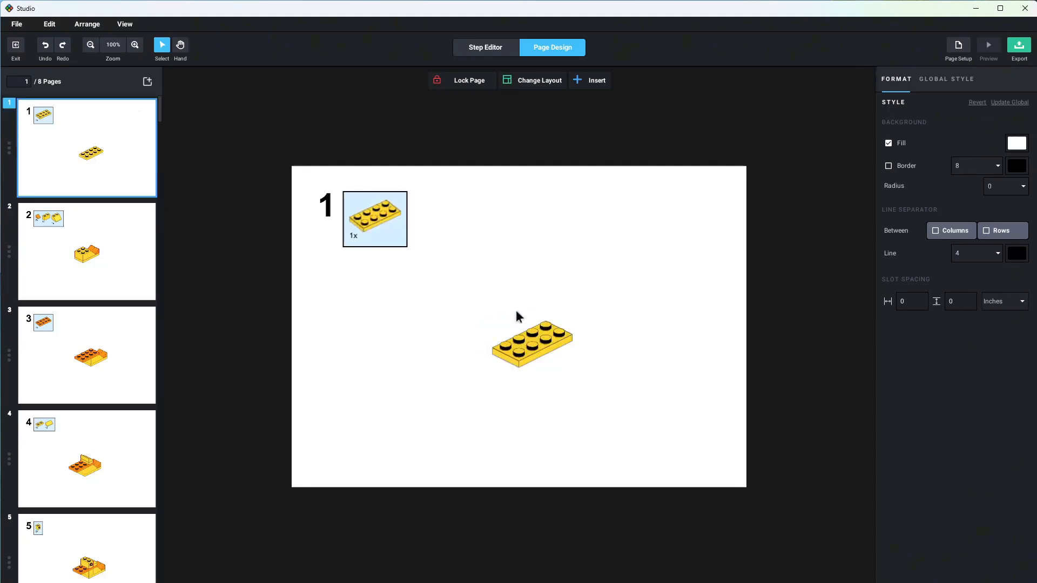
drag(409, 224, 723, 222)
mouse_move(566, 348)
mouse_down()
mouse_move(547, 355)
mouse_move(551, 341)
mouse_up()
Step: Apply a step view change to the duck's step 1, rotating the model right to Y 90, and delete its rotation icon
click(128, 247)
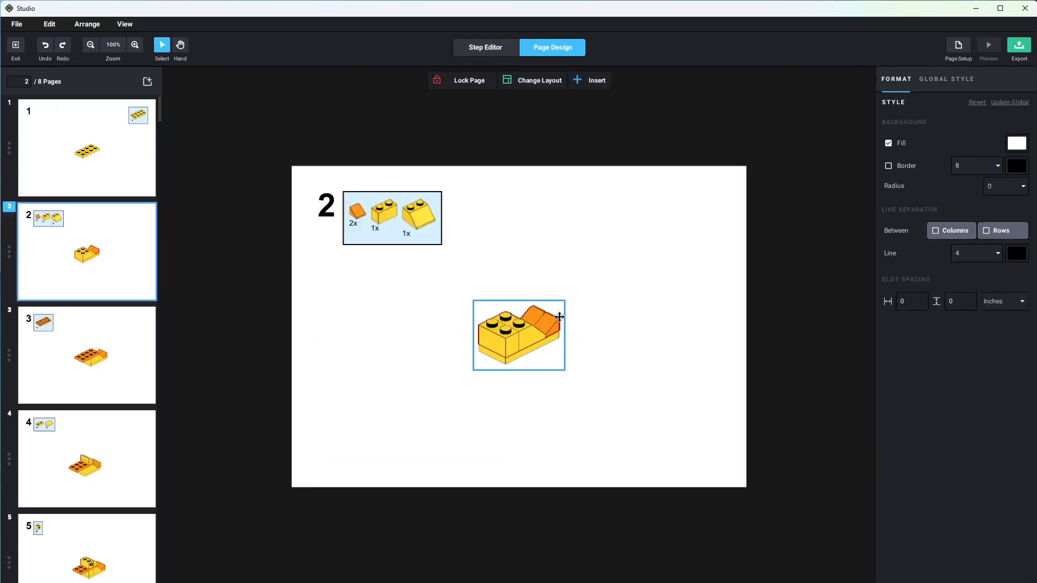
click(560, 317)
click(130, 146)
click(511, 331)
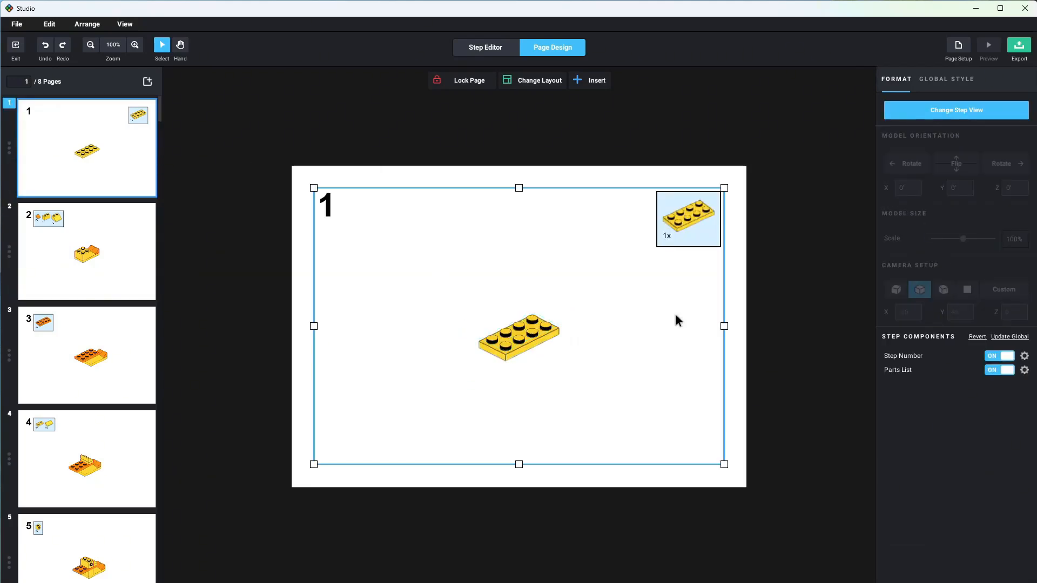
click(896, 110)
click(1004, 164)
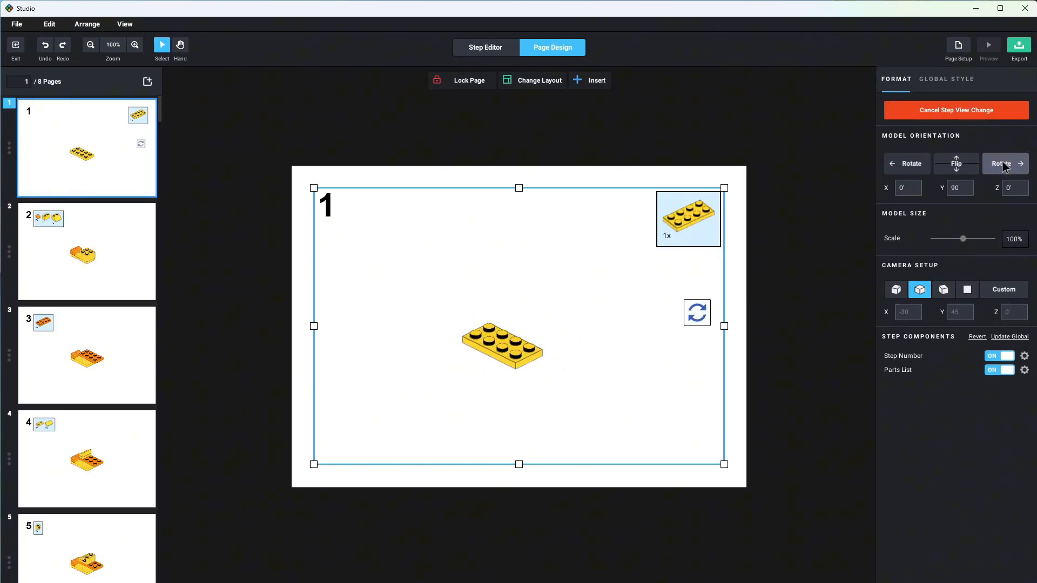
click(696, 314)
Step: Switch step 1 to the Y 30 camera preset and center its yellow plate in the step area
click(89, 251)
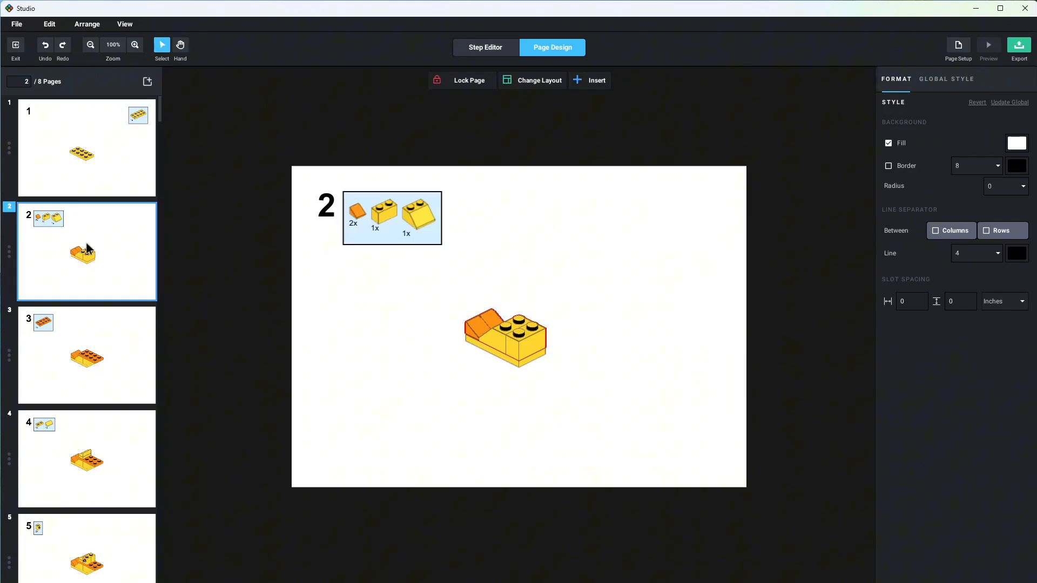
click(68, 175)
click(502, 346)
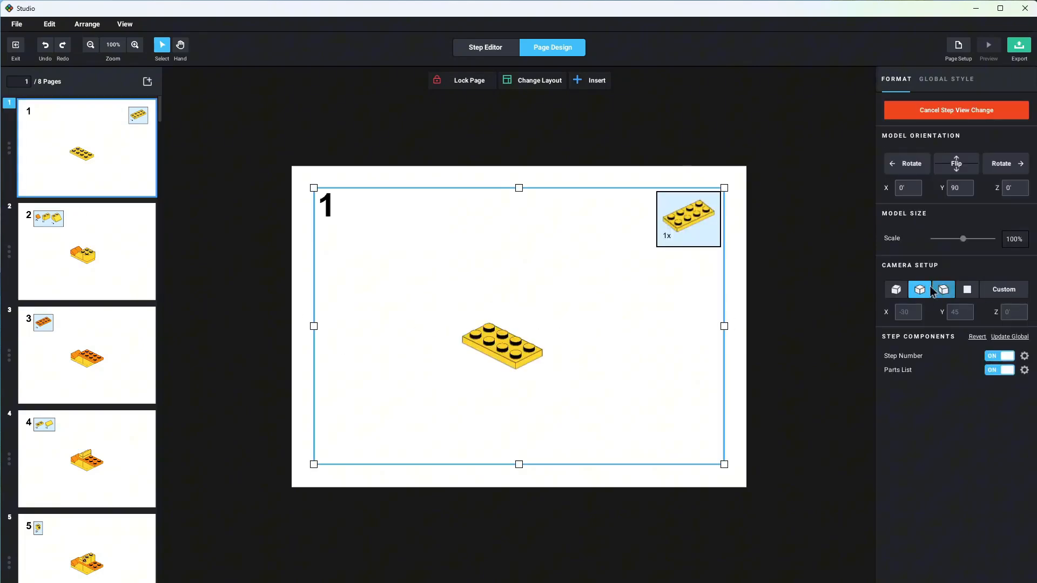
click(897, 290)
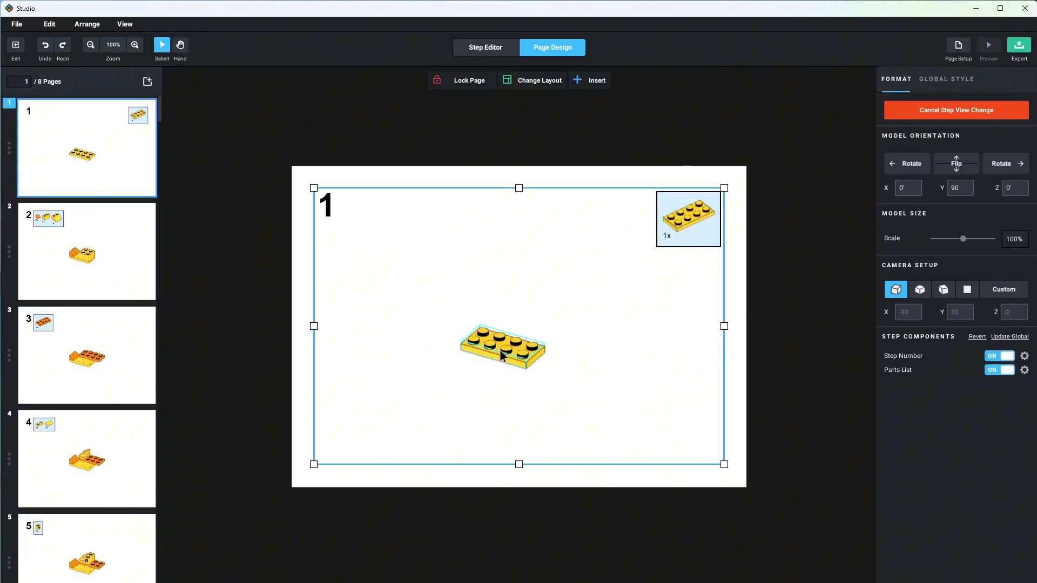
drag(500, 351, 526, 333)
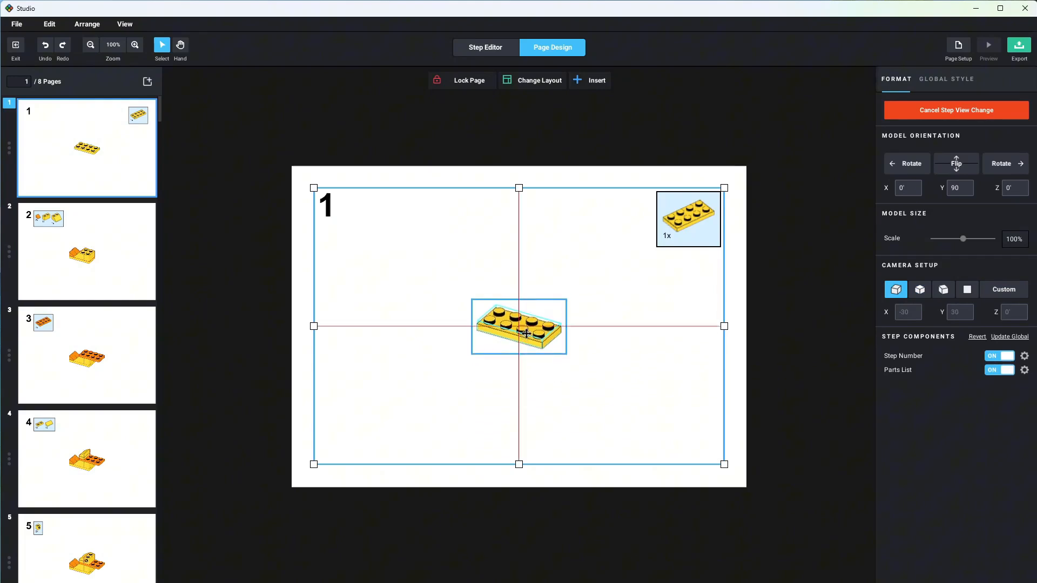
Step: On step 2, place the parts list in the page's upper-right corner and center the model in the step area
click(77, 249)
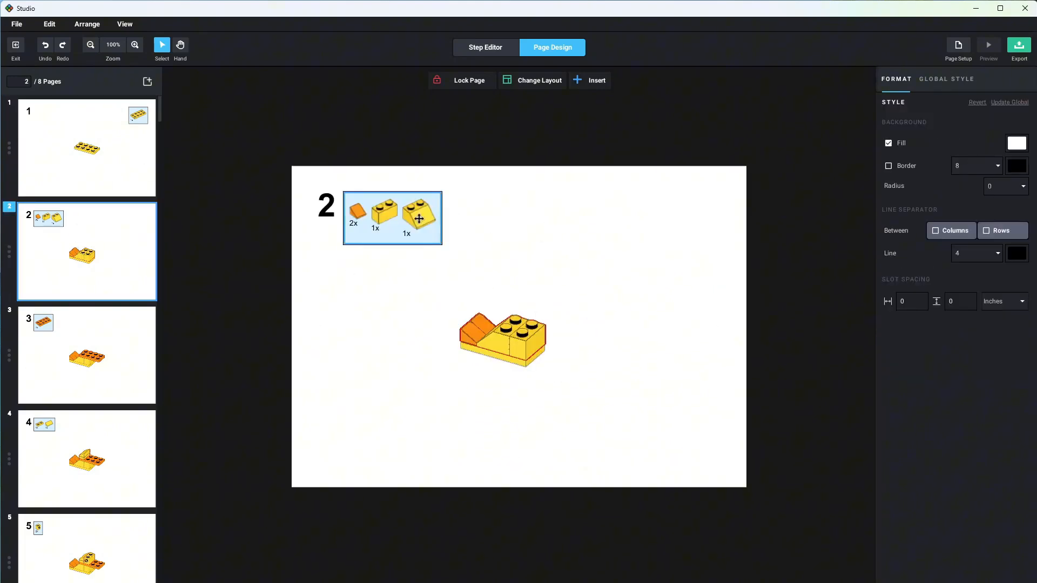
drag(419, 219, 706, 223)
drag(518, 327, 534, 305)
click(643, 311)
Step: On step 3, place the parts list in the page's upper-right corner and align the model's base with step 2
click(98, 362)
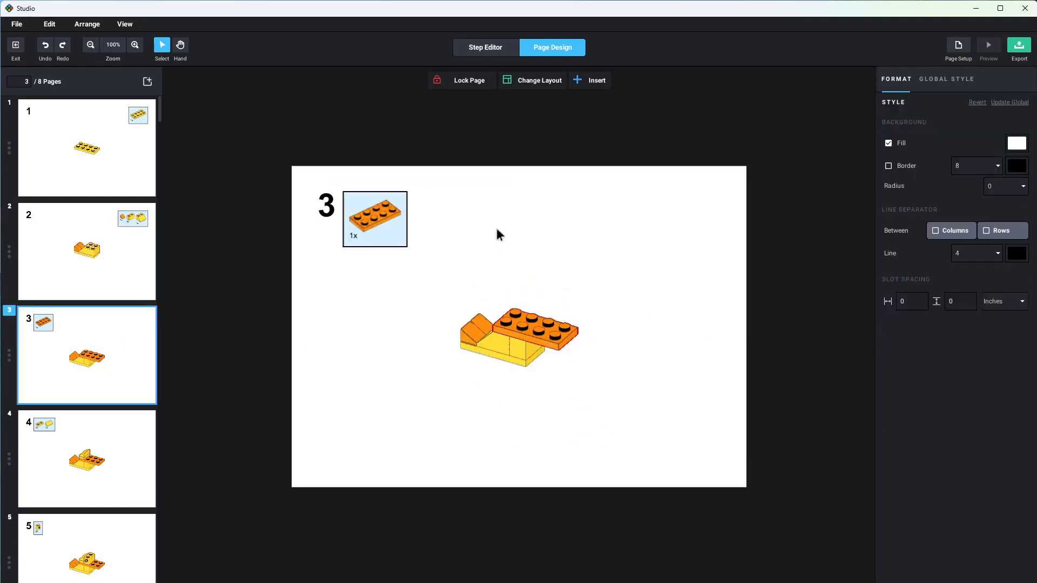
drag(394, 224, 702, 221)
drag(505, 322, 520, 300)
Step: On step 4, place the parts list in the page's upper-right corner and align the model's base with step 3
click(68, 455)
drag(381, 223, 688, 222)
mouse_move(507, 334)
mouse_down()
mouse_move(550, 282)
mouse_move(516, 323)
mouse_up()
click(661, 287)
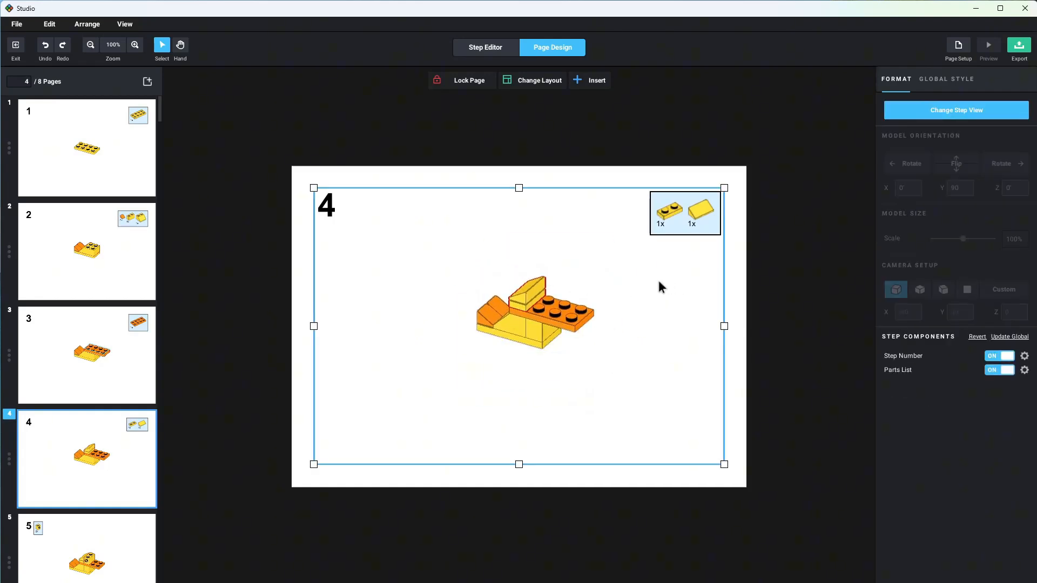
Step: On step 5, align the model with step 4's and move the parts list to the page's upper-right corner
click(519, 394)
scroll(81, 459, down, 3)
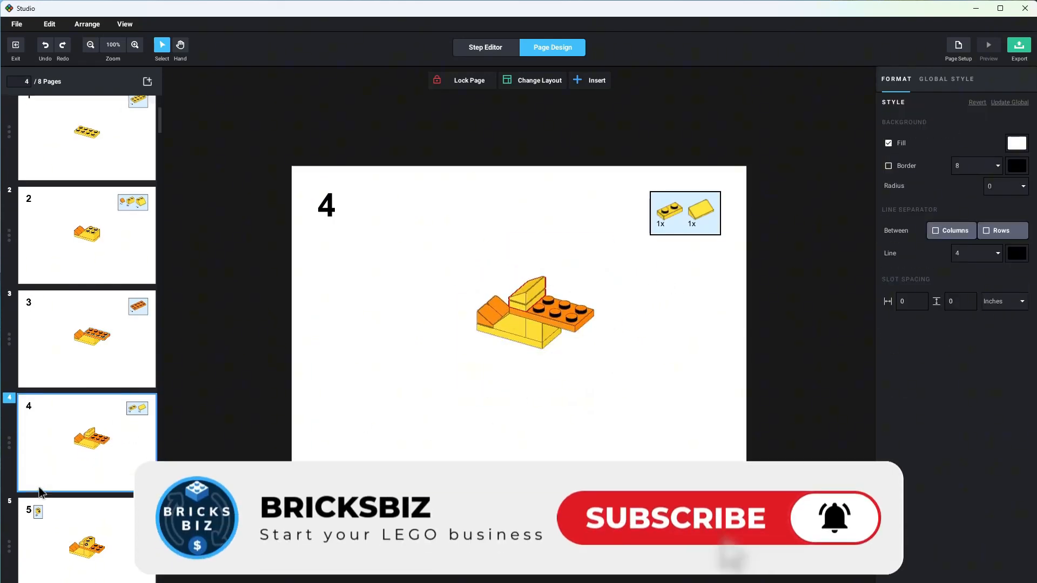
click(121, 412)
click(535, 305)
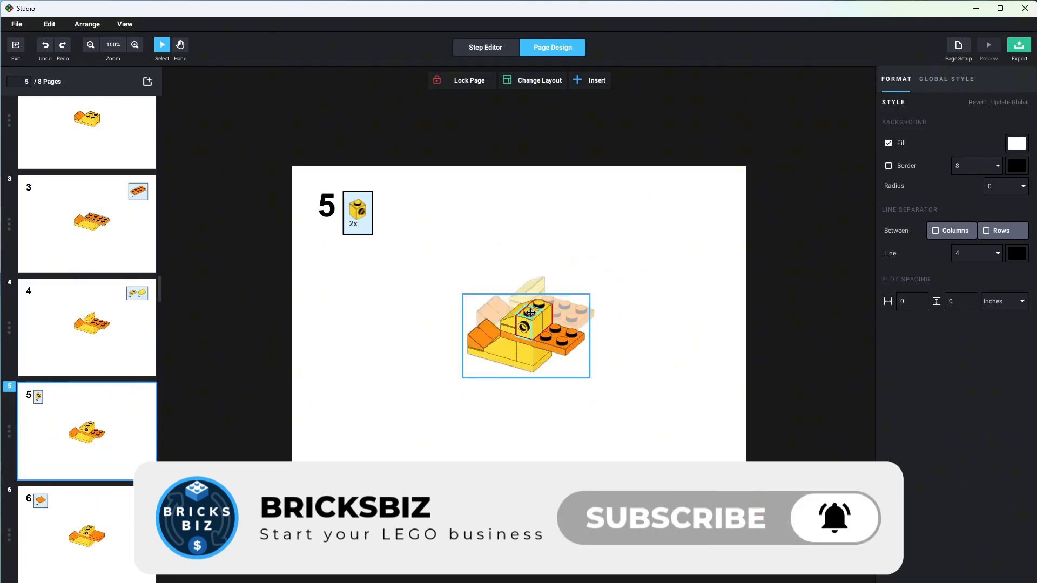
click(536, 305)
drag(364, 216, 755, 222)
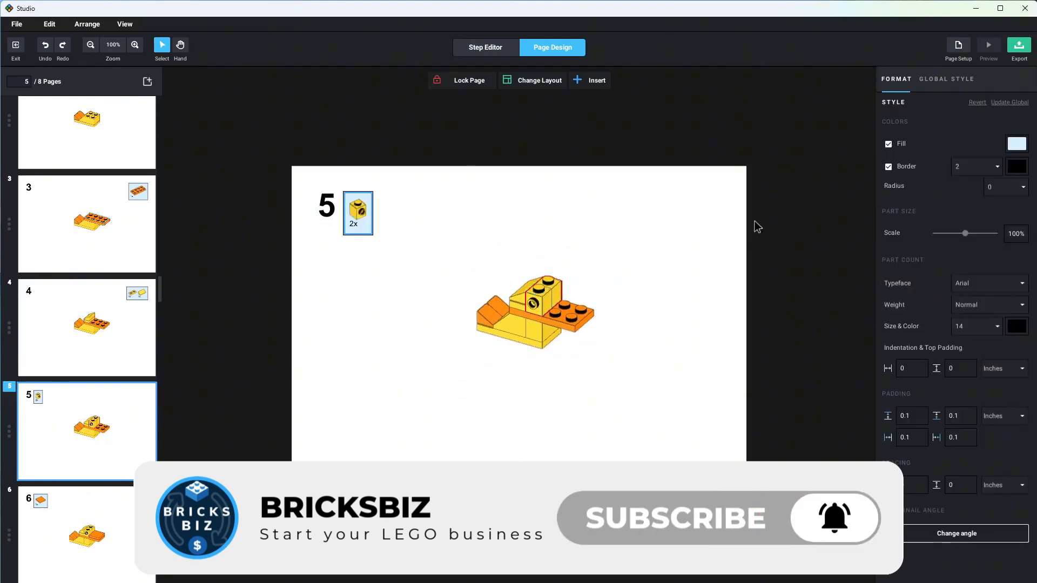
drag(366, 216, 718, 232)
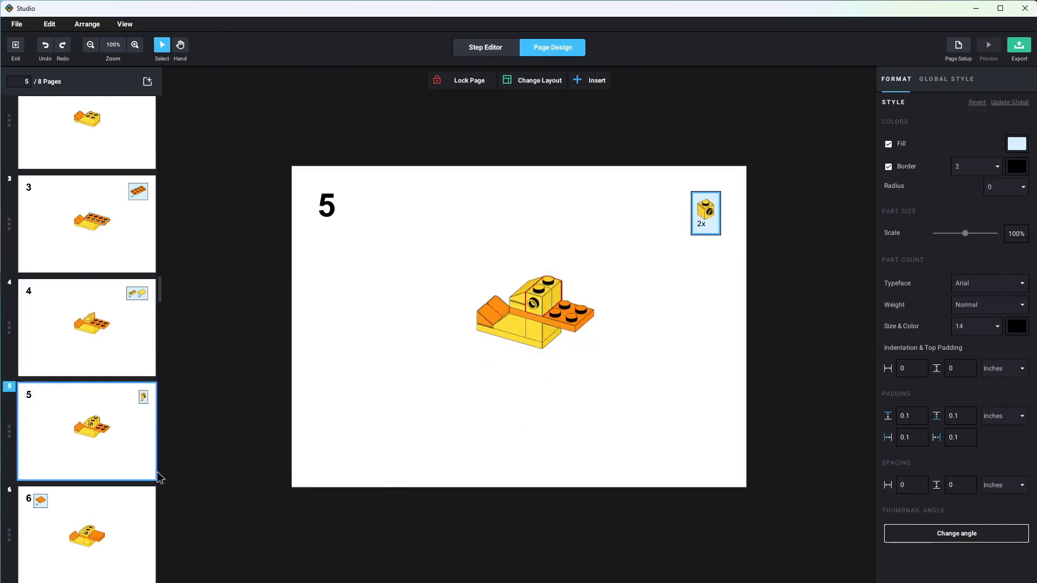
Step: On step 6, align the model with step 5's and move the parts list to the page's upper-right corner
click(139, 508)
drag(531, 321, 549, 301)
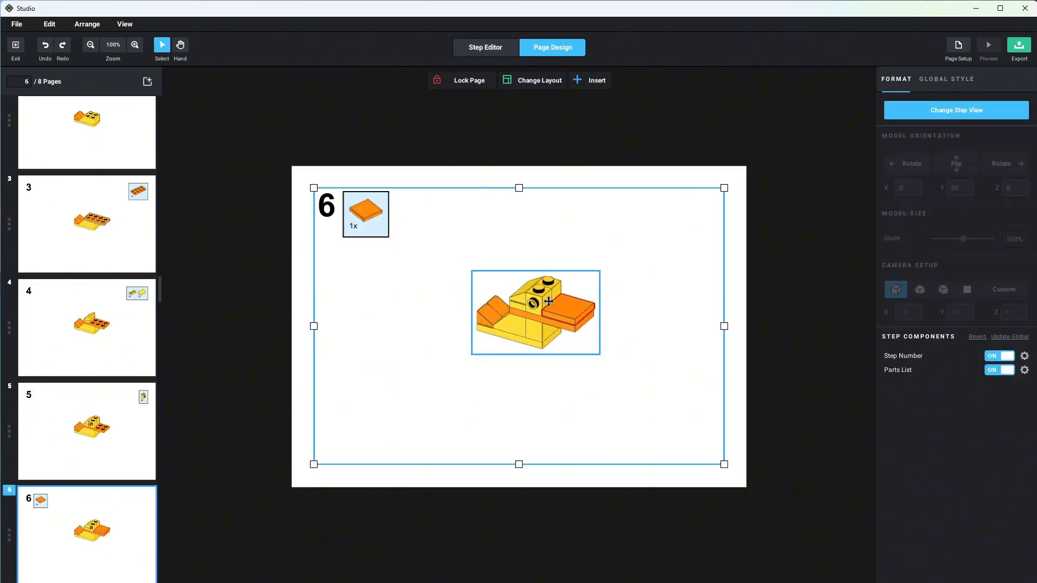
drag(365, 214, 694, 212)
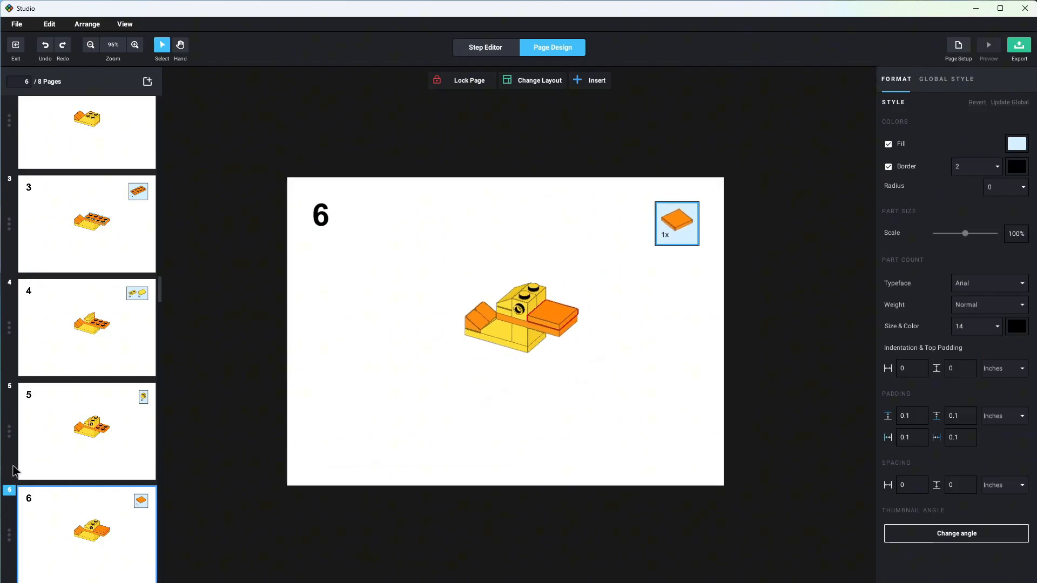
Step: On step 7, move the parts list to the page's upper-right corner and align the model with step 6's
scroll(96, 488, down, 4)
click(132, 421)
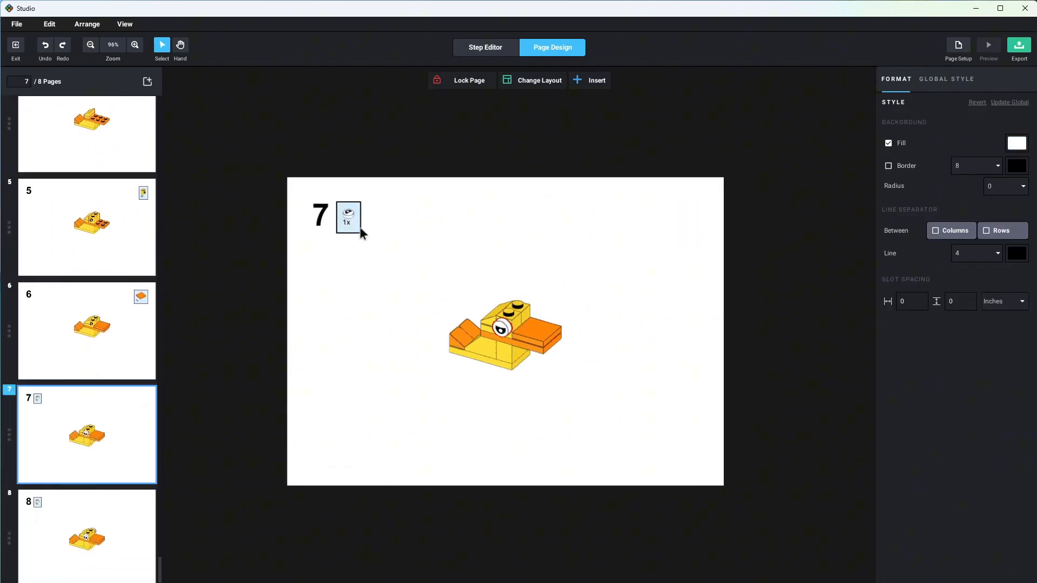
drag(359, 229, 697, 230)
drag(505, 331, 522, 313)
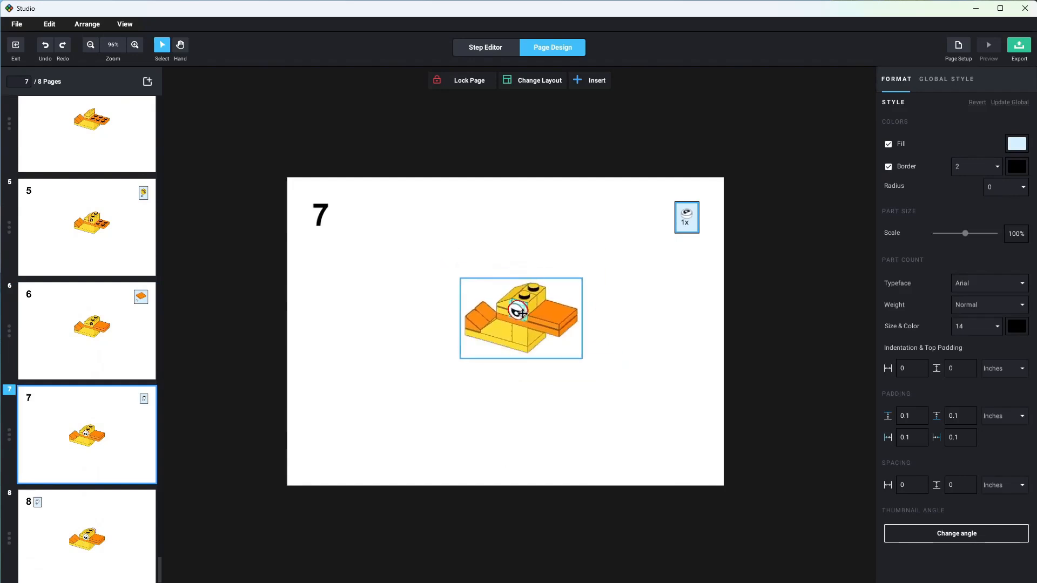
click(706, 347)
Step: On step 8, move the parts list to the page's upper-right corner and align the model with step 7's
click(99, 532)
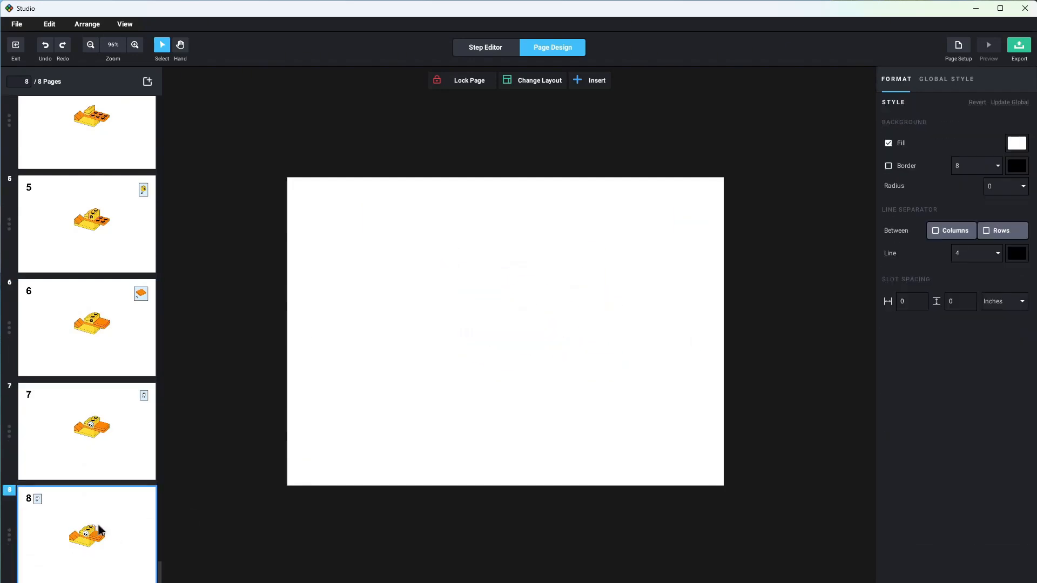
drag(348, 216, 686, 217)
click(526, 325)
drag(526, 325, 562, 299)
Step: Change step 8's view by rotating the model to Y 270, and reposition the model and its flip icon closer together
click(961, 111)
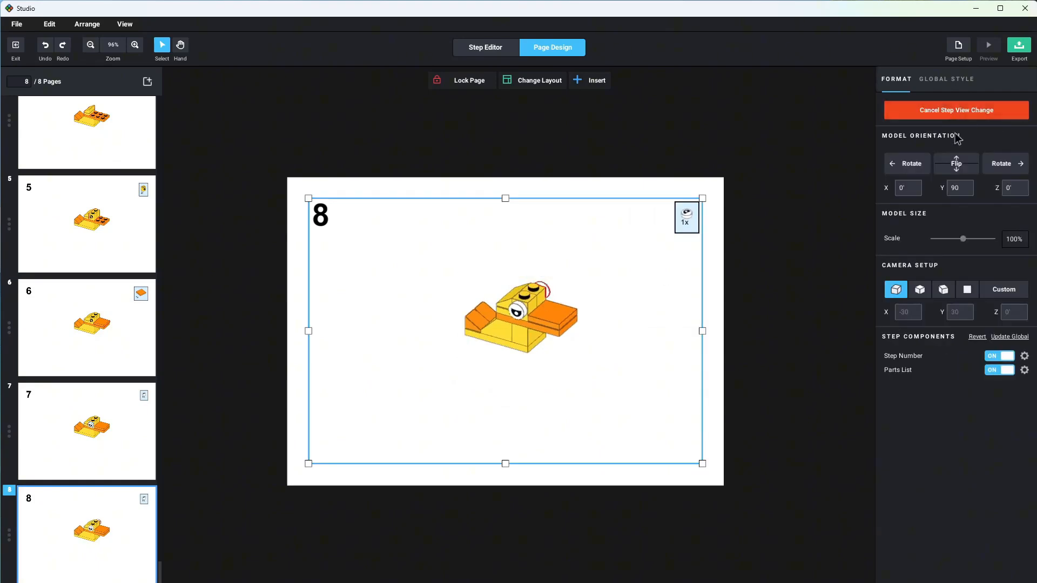
click(908, 164)
click(908, 163)
click(534, 349)
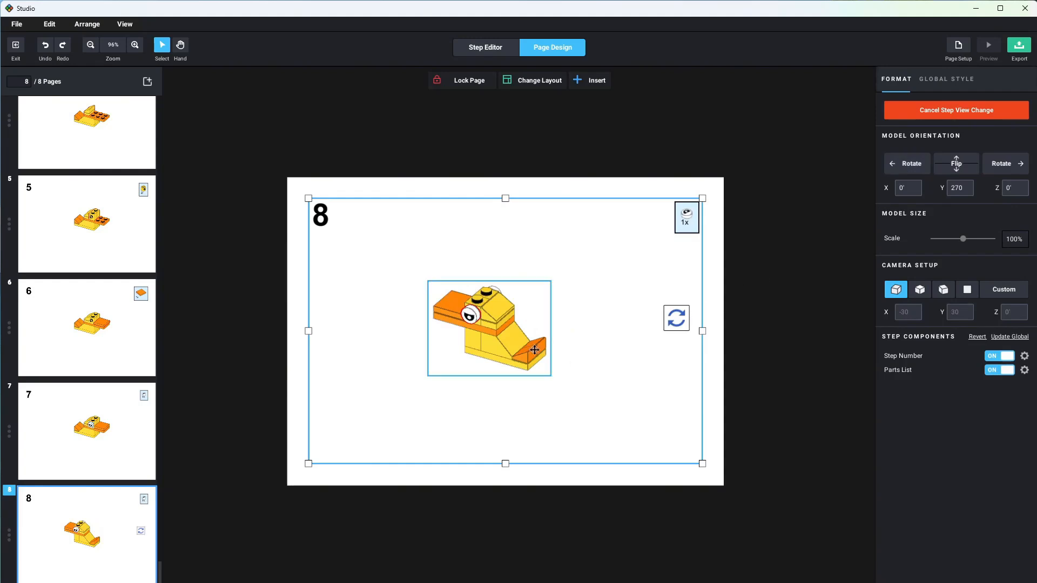
drag(534, 350, 540, 317)
drag(679, 321, 650, 330)
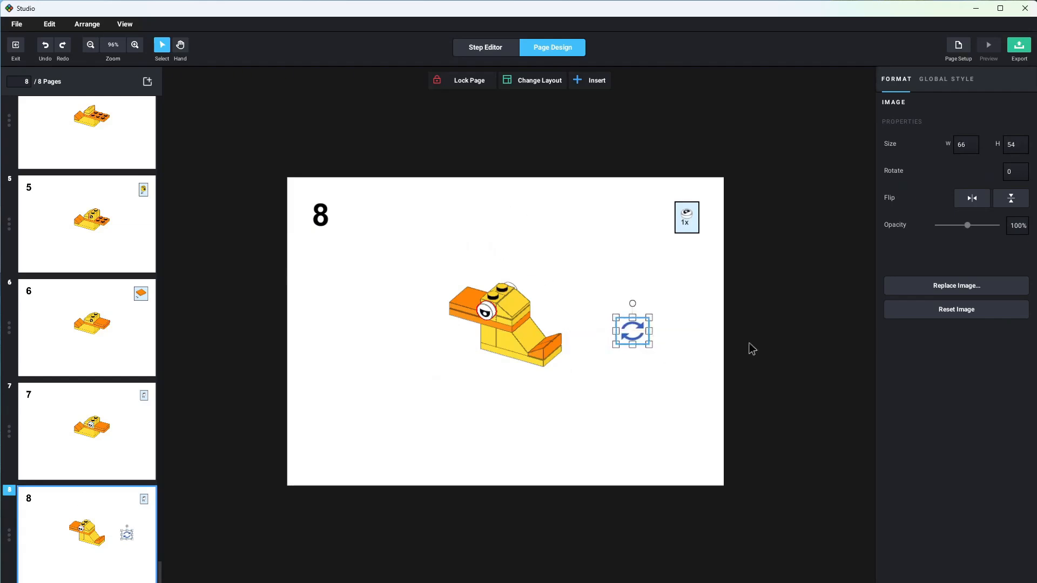
click(751, 346)
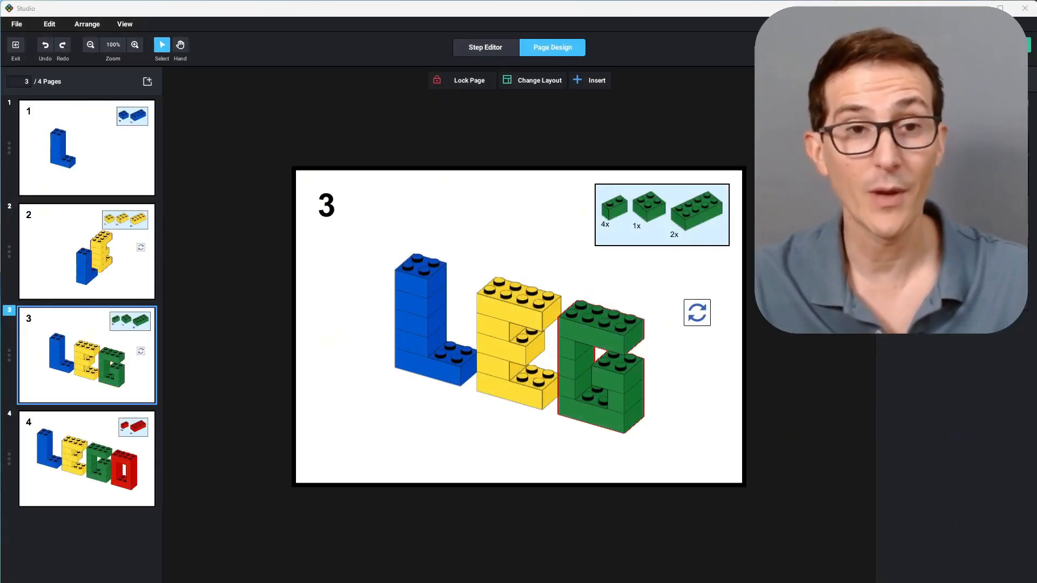
Step: Add a blank page after page 4 of the LEGO instructions and insert a Bill of Materials on it
click(105, 460)
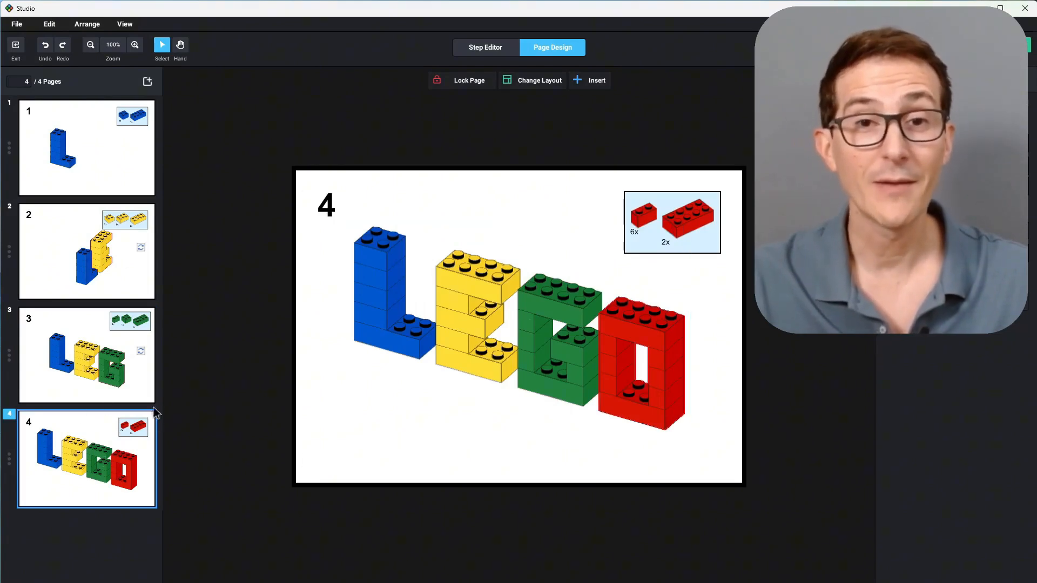
click(147, 81)
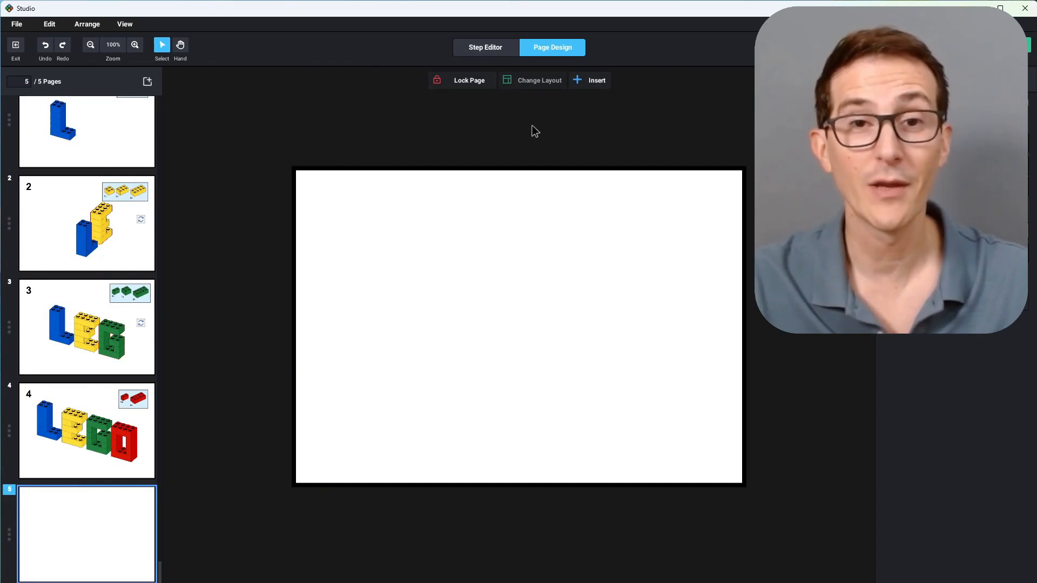
click(580, 89)
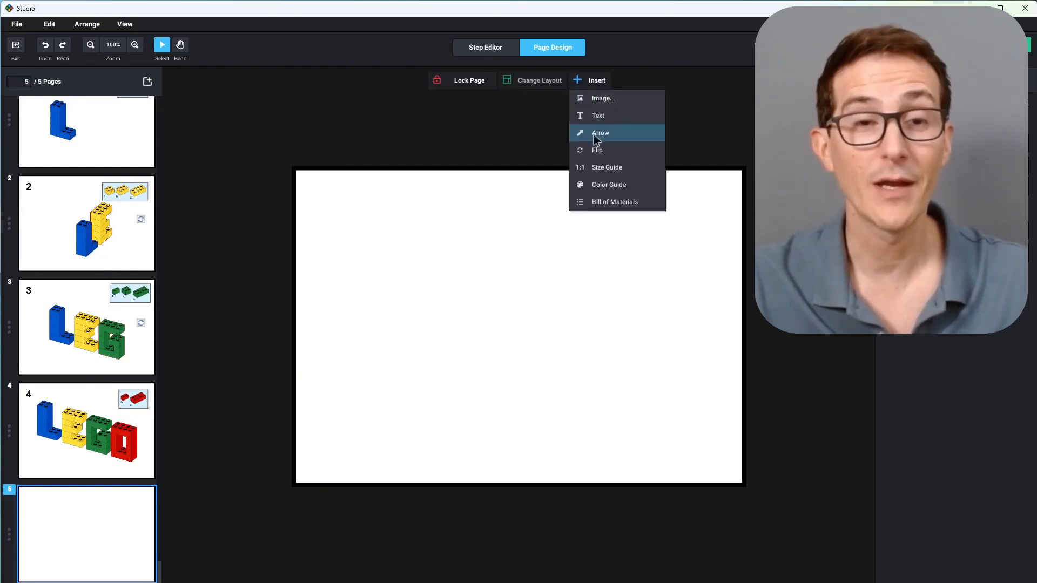
click(637, 202)
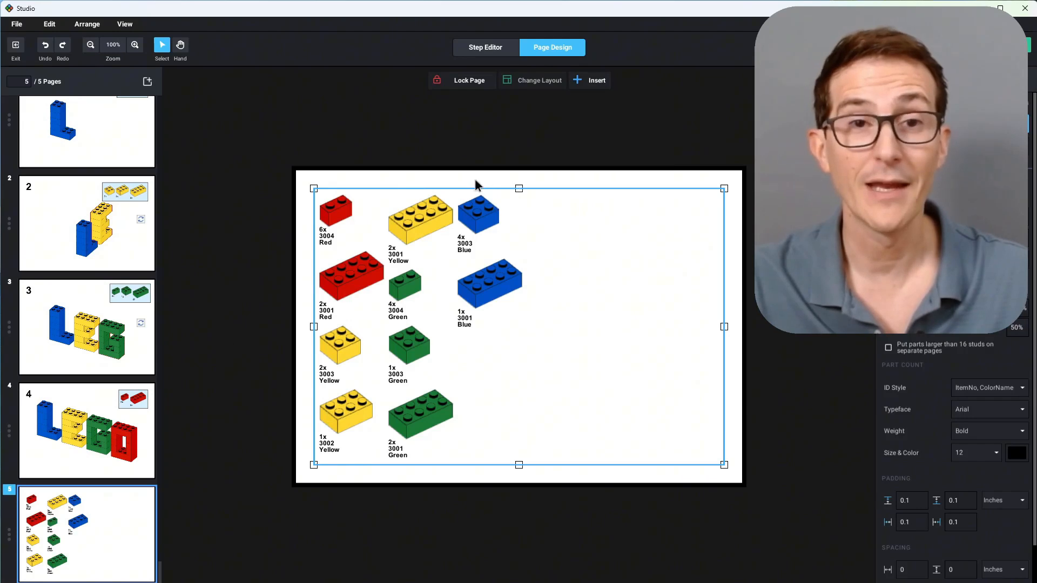
Step: Enable the background fill of the bill of materials on page 5 and try out a fill color
click(123, 441)
click(122, 493)
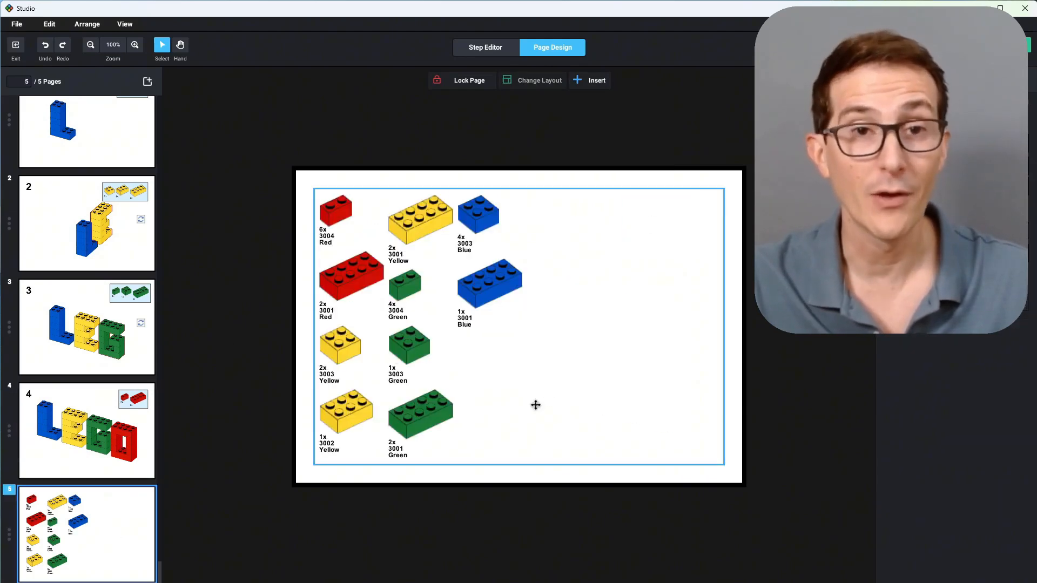
click(665, 361)
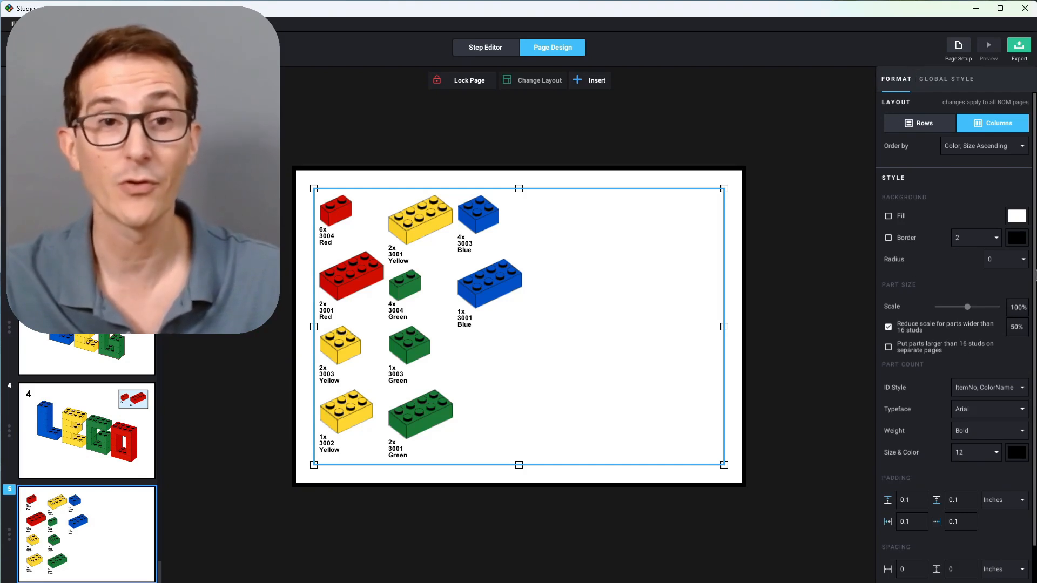
scroll(1026, 353, down, 1)
scroll(1034, 354, up, 1)
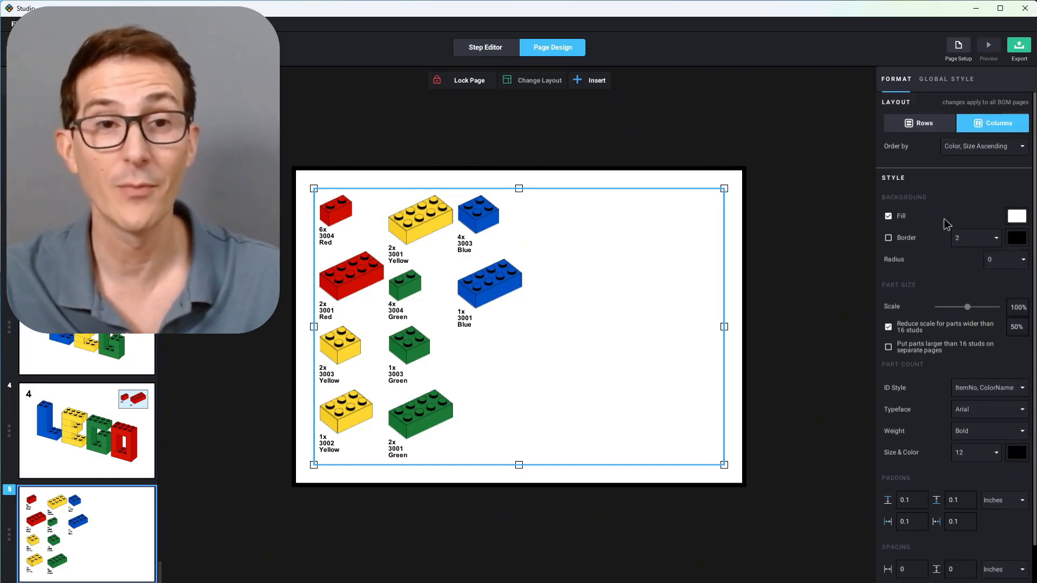
click(1016, 216)
click(918, 281)
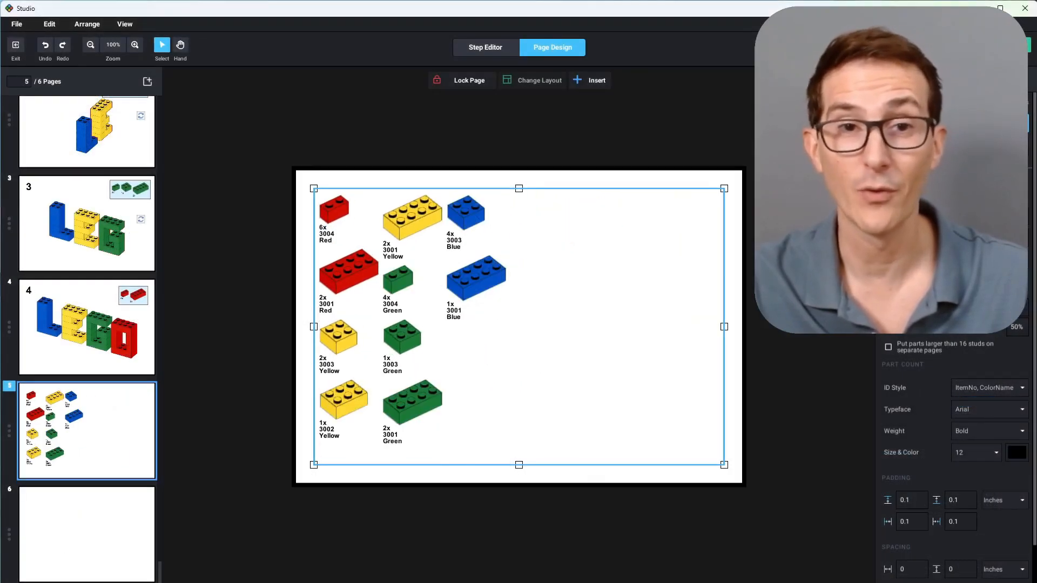
Step: Delete the blank page 6 and the bill of materials page 5
click(76, 521)
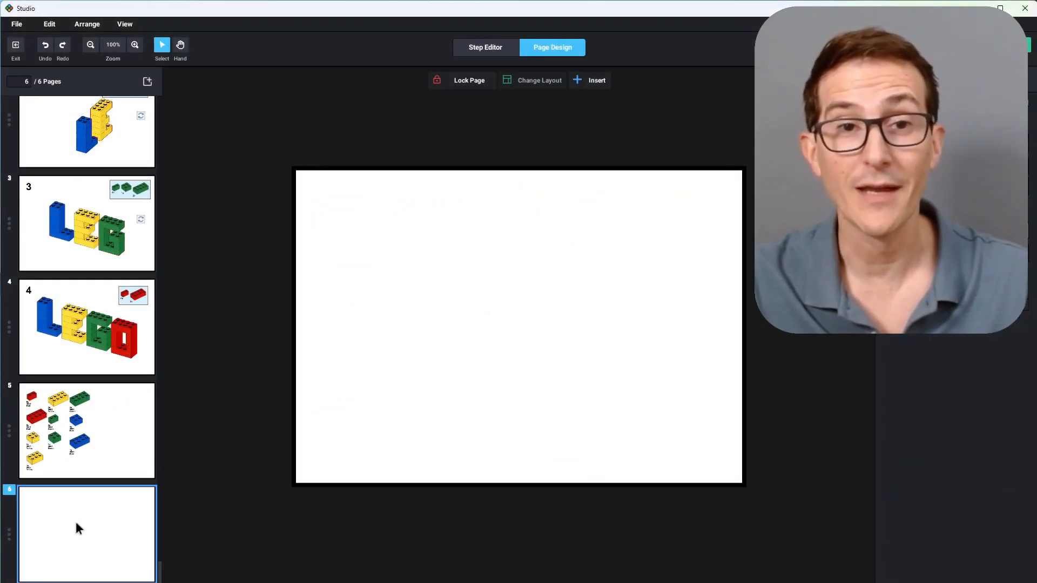
right_click(101, 506)
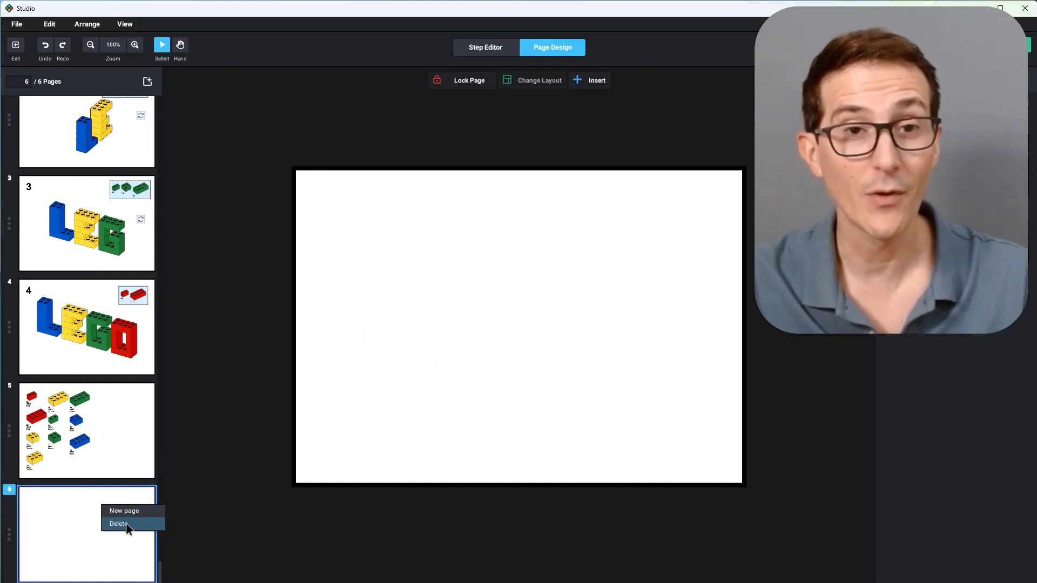
click(126, 524)
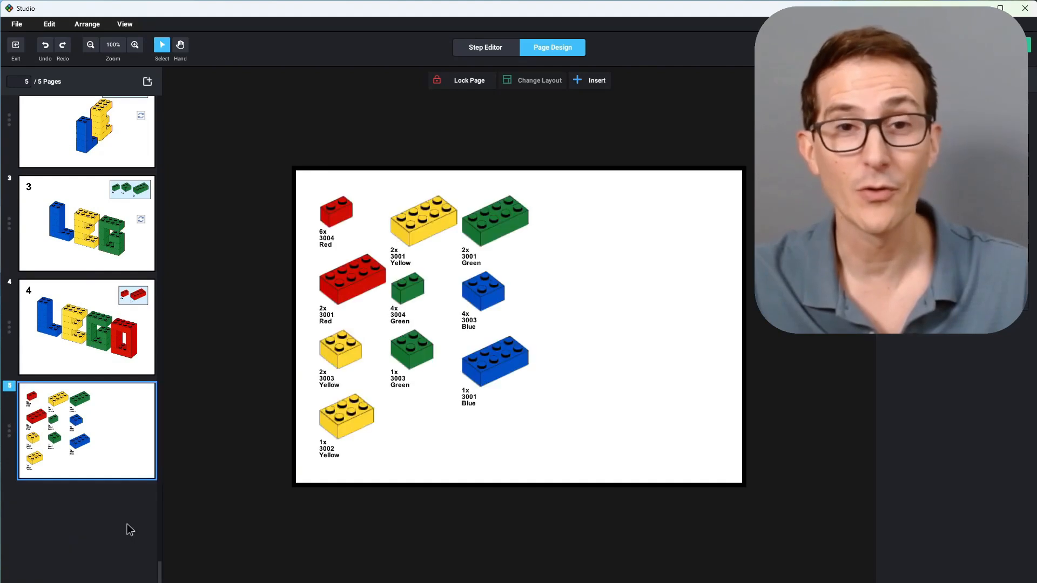
right_click(123, 411)
click(138, 431)
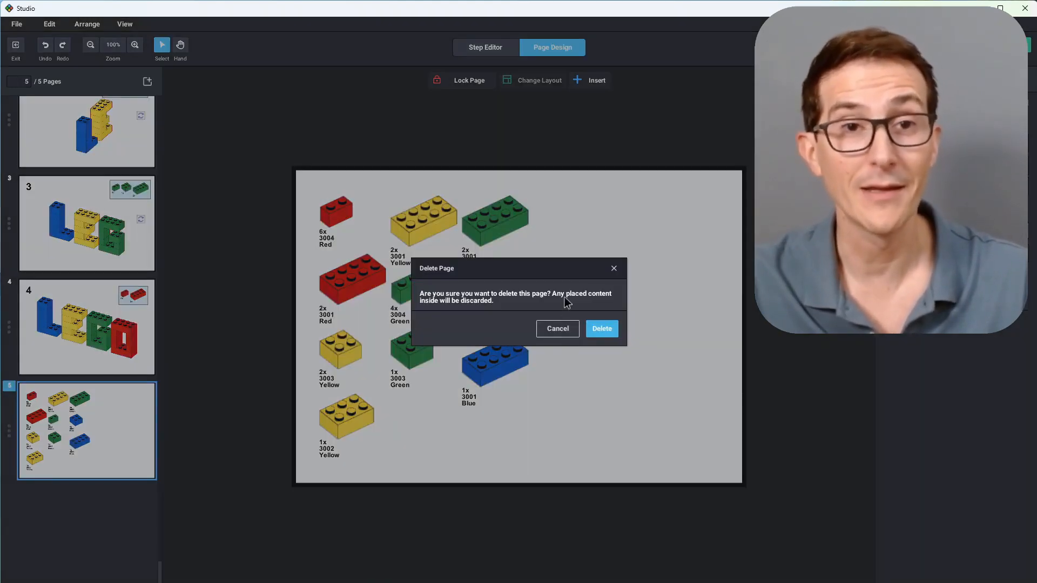
click(602, 327)
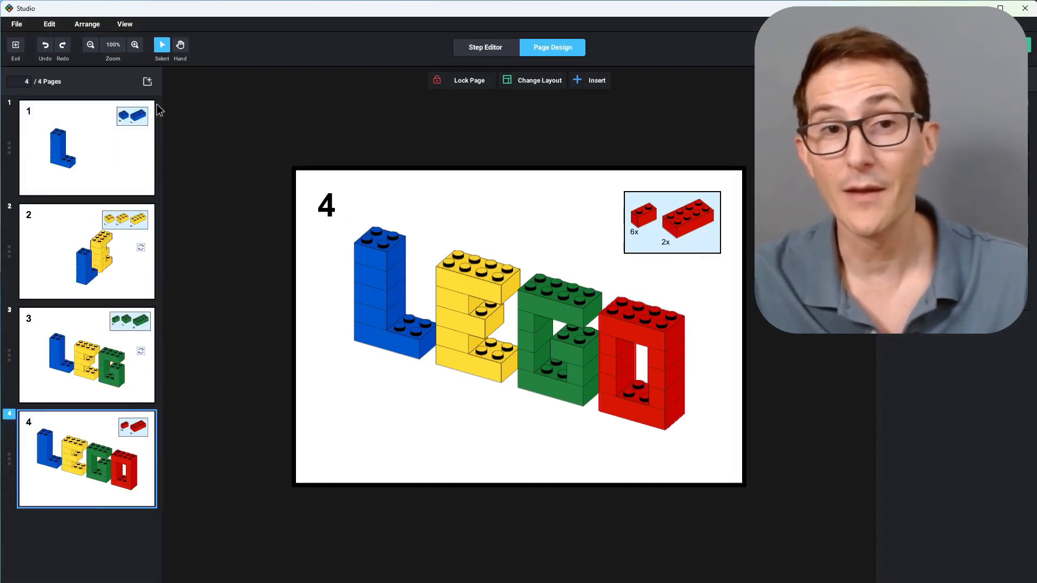
Step: Create a new page 5 following step 4 and place a Bill of Materials on it
click(147, 81)
click(590, 81)
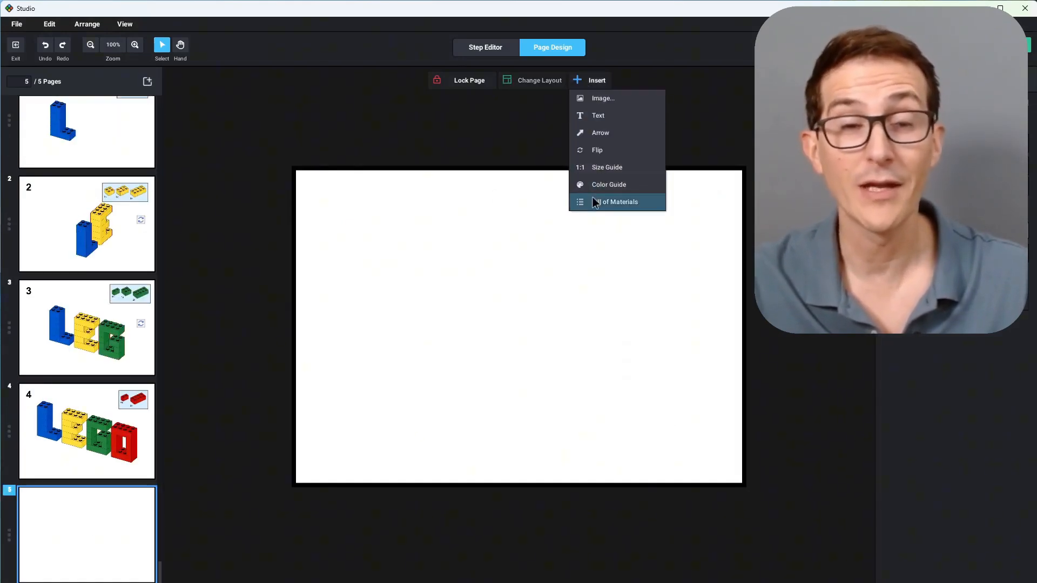
click(595, 203)
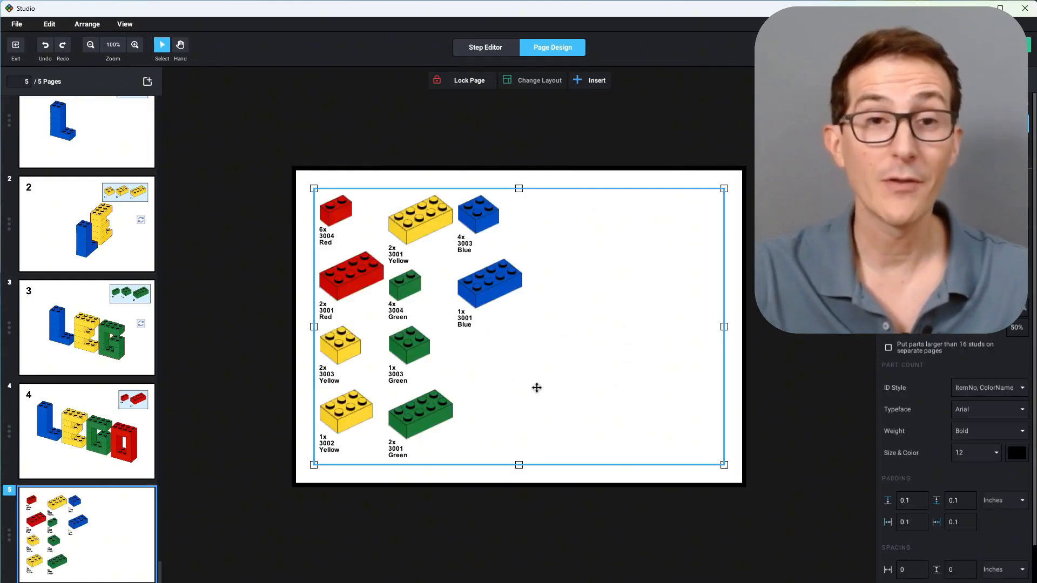